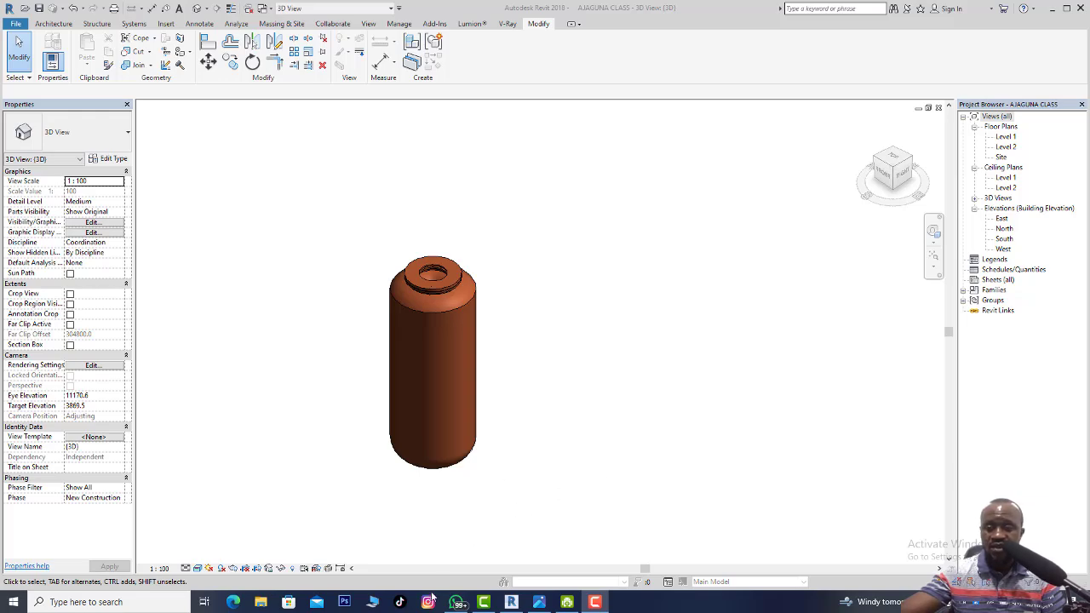
Examine the orange cylindrical tank in the 3D view and check the reference photo of the concrete tank in WhatsApp.
mouse_move(451, 601)
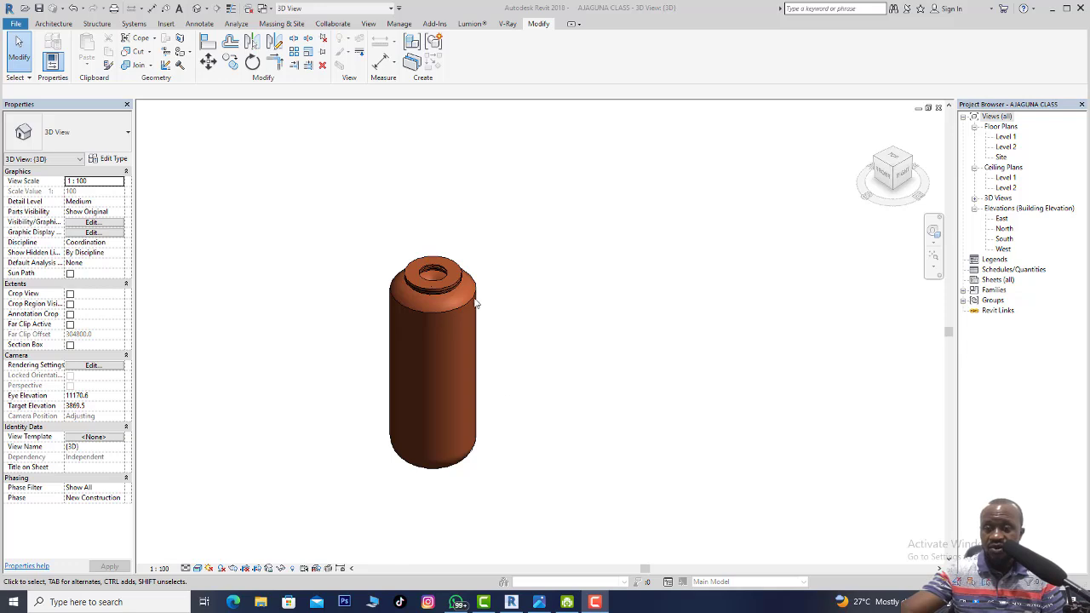
scroll(447, 278, up, 3)
scroll(460, 279, down, 3)
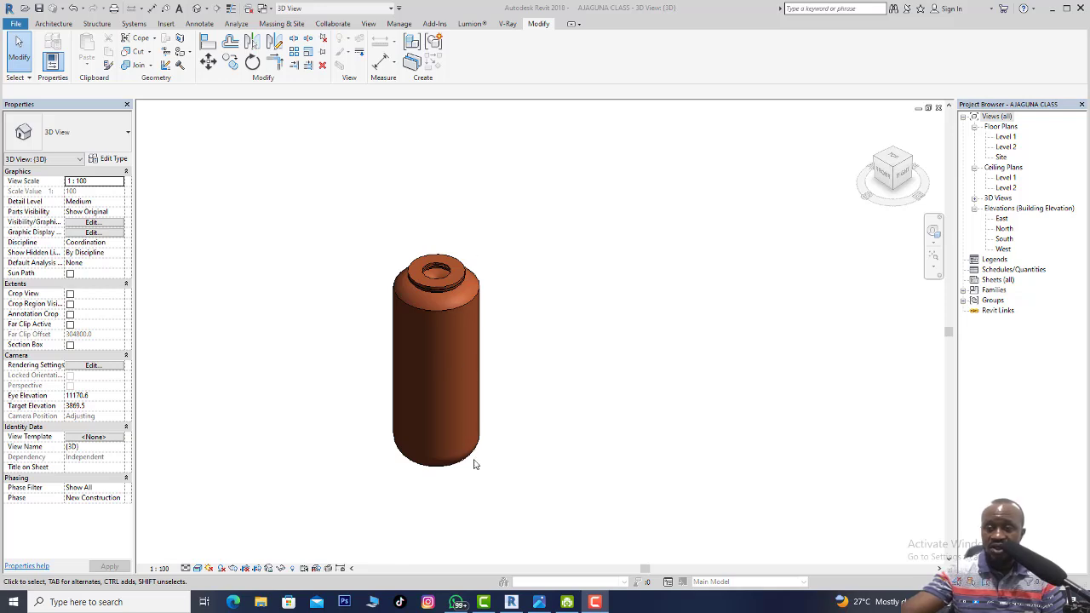
scroll(441, 351, up, 2)
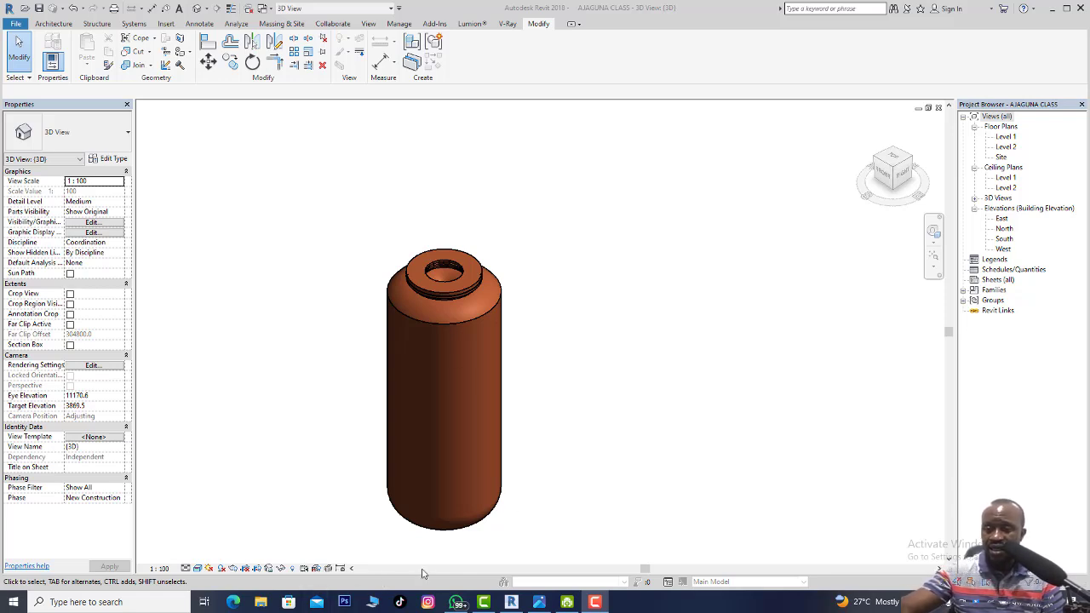
click(456, 604)
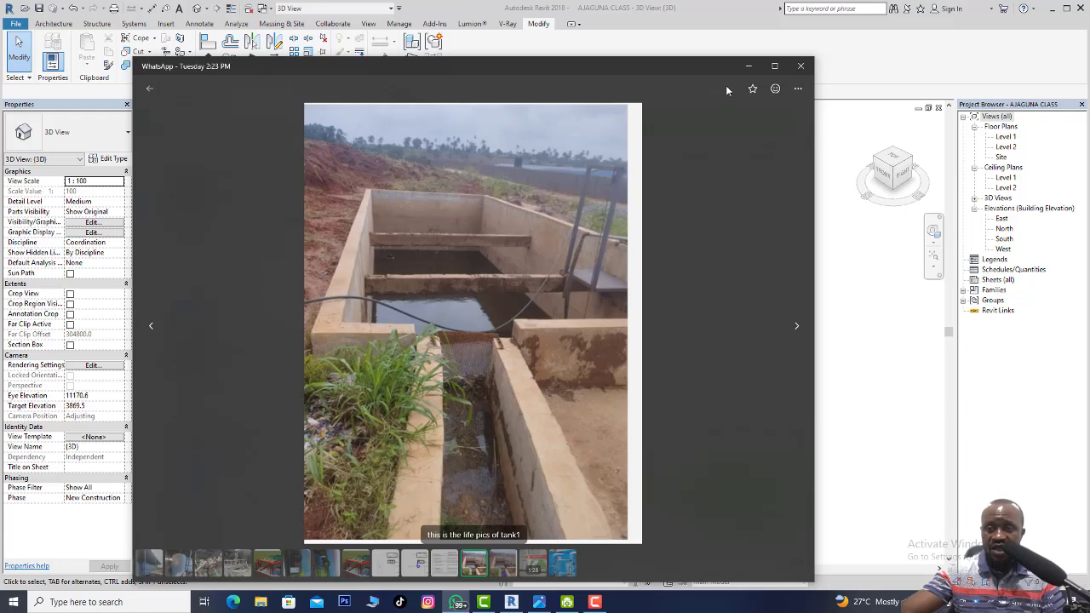
click(747, 67)
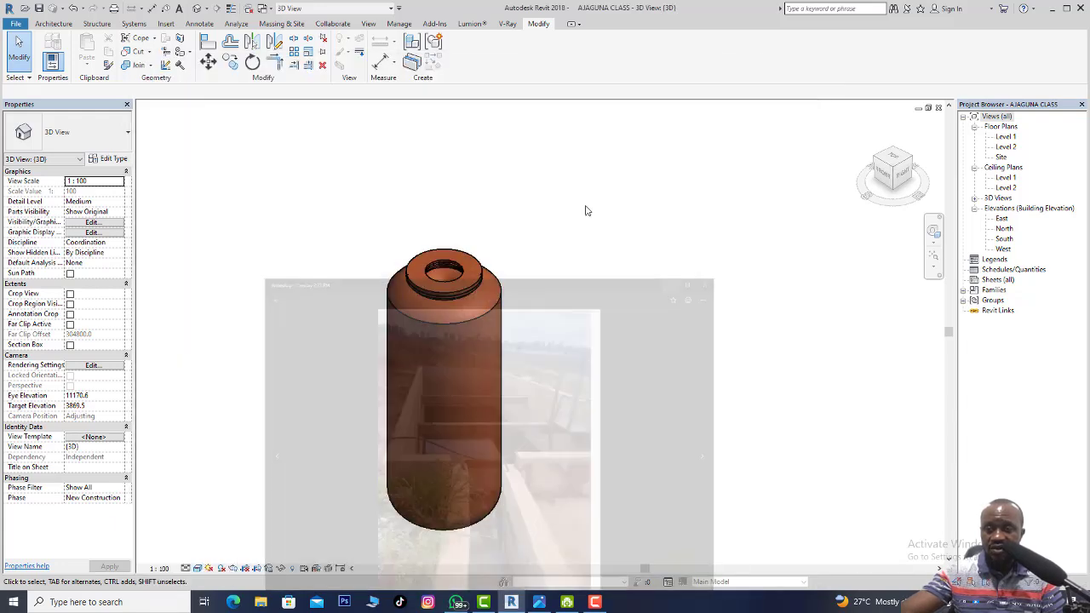
scroll(432, 322, up, 2)
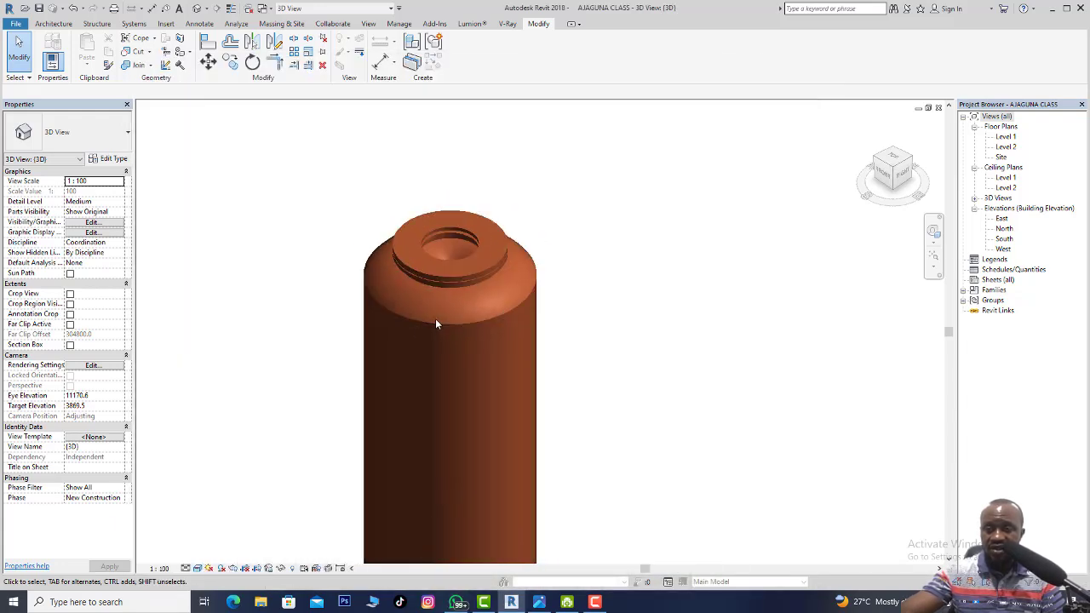
scroll(435, 318, down, 3)
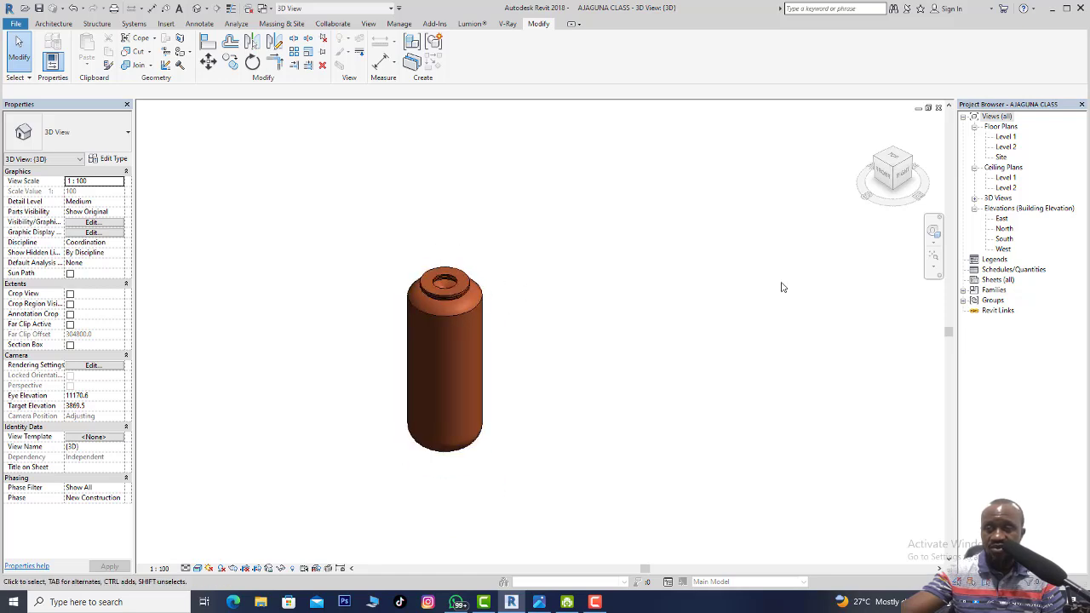
click(469, 310)
click(559, 291)
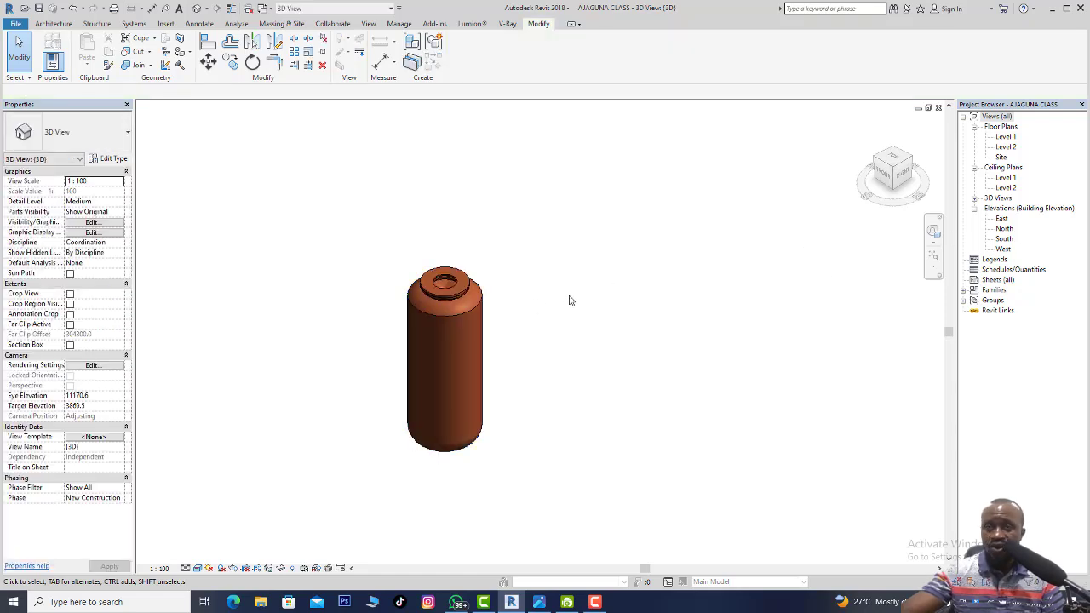
Examine the rectangular walled enclosure near the orange cylinder in the 3D view.
scroll(566, 302, down, 3)
scroll(562, 304, down, 1)
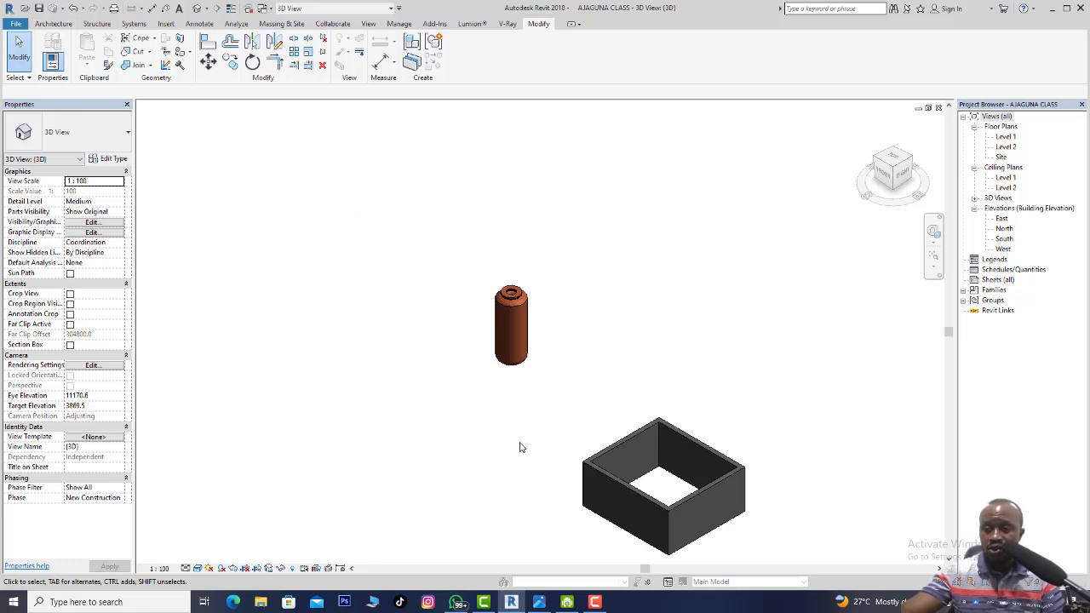
middle_drag(688, 410, 550, 335)
scroll(519, 399, up, 1)
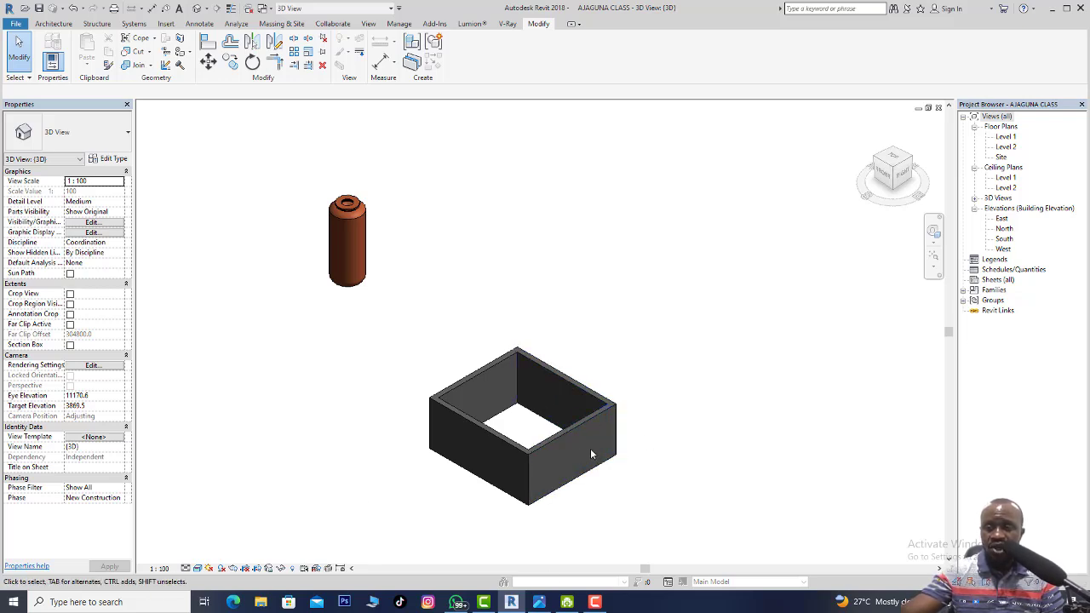
scroll(555, 448, up, 3)
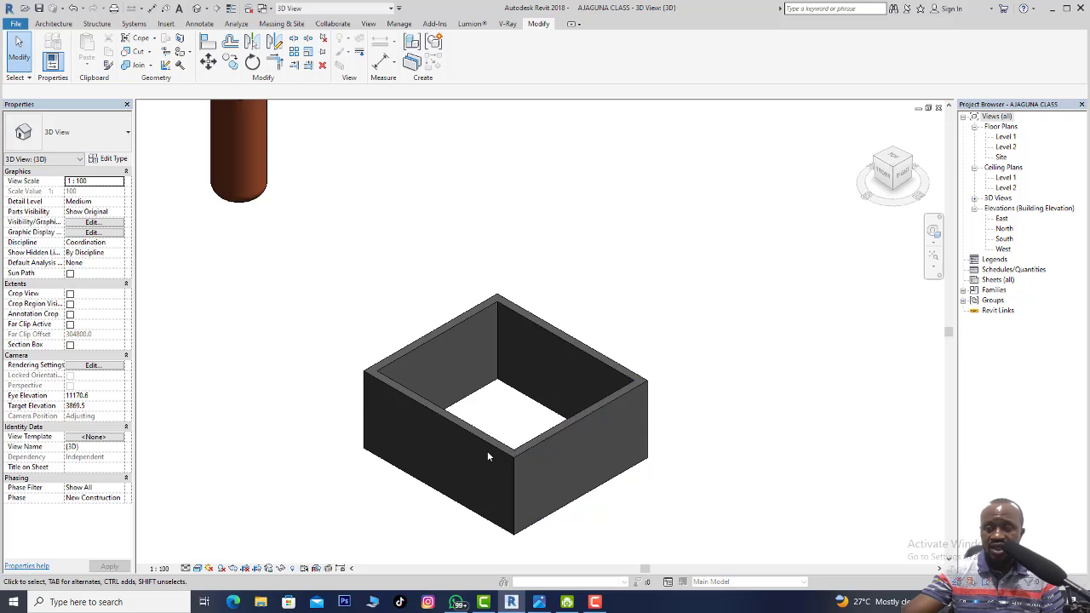
scroll(578, 395, down, 2)
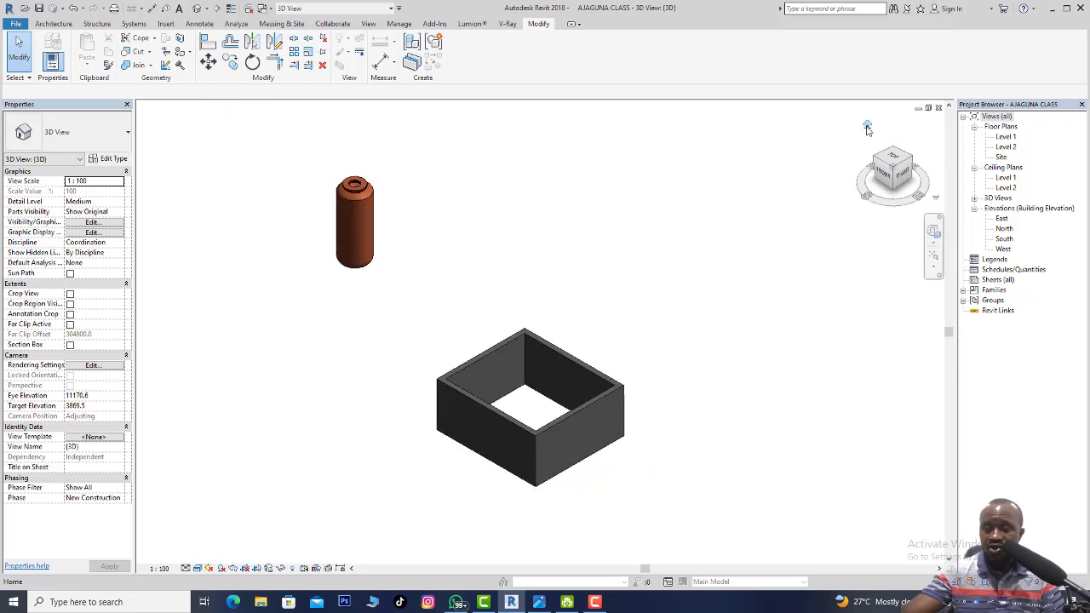
click(867, 125)
Open the Level 1 floor plan and save the project.
double_click(1006, 137)
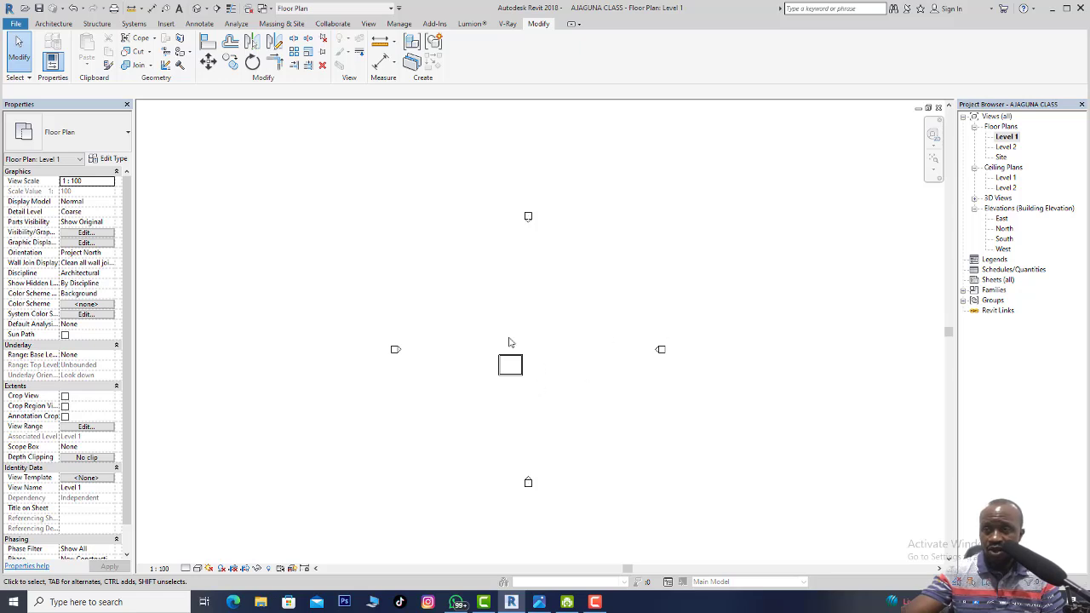
click(58, 21)
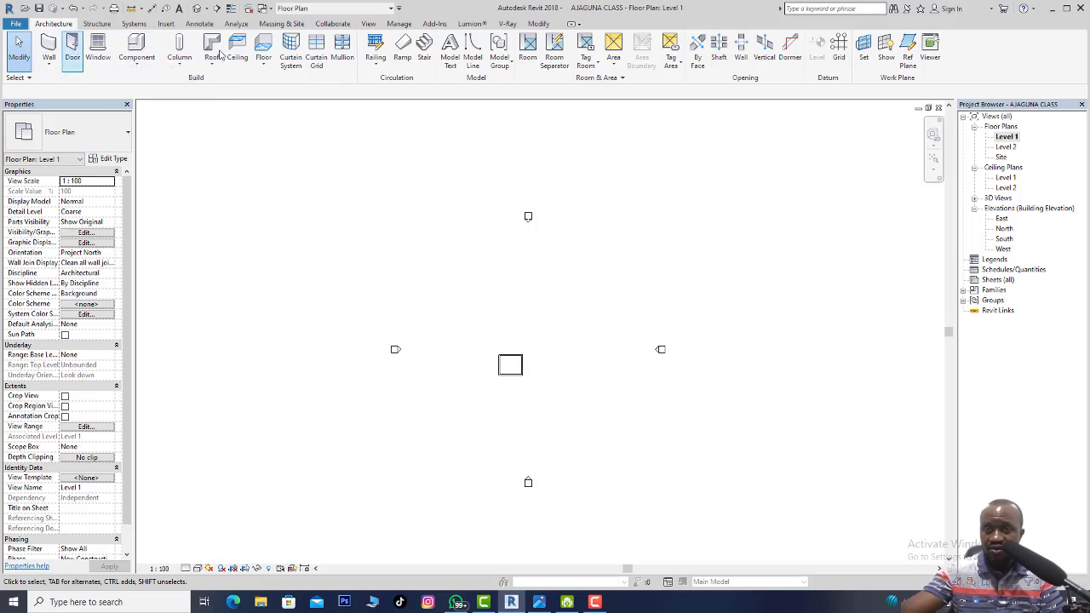
click(49, 46)
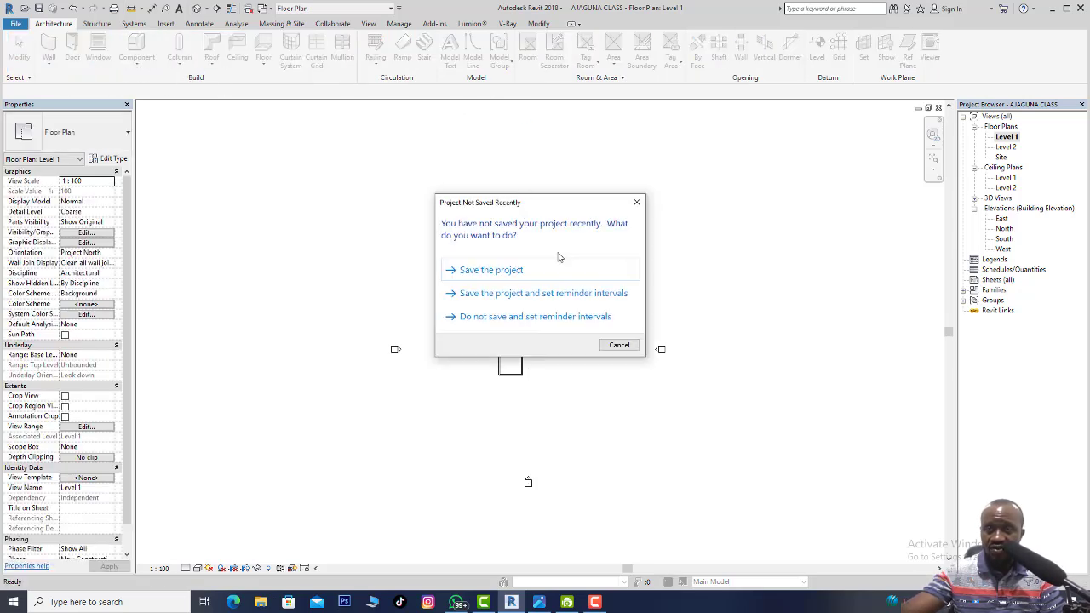
click(491, 269)
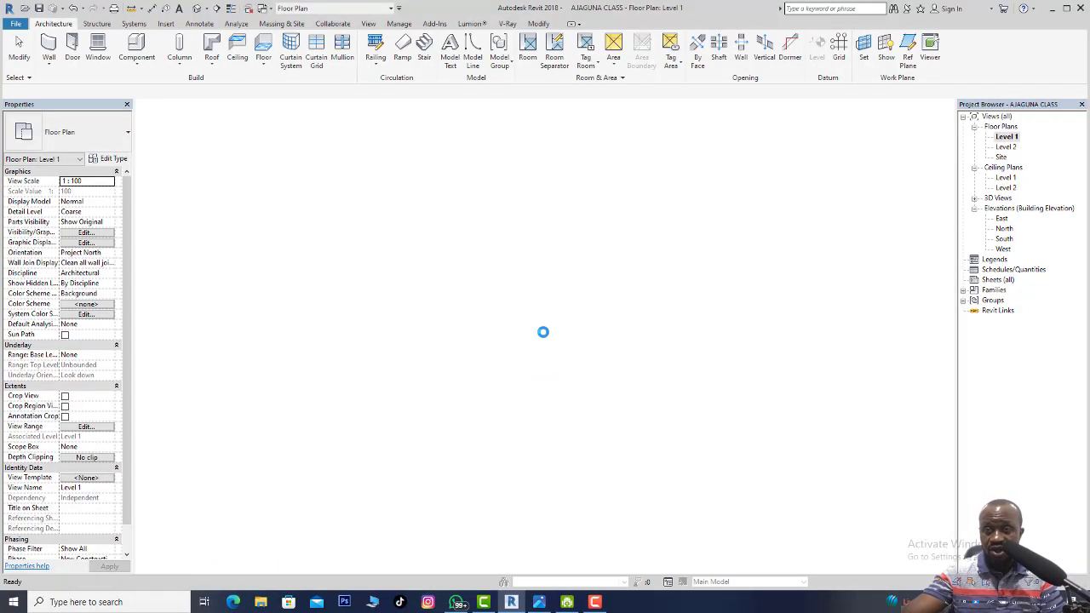
Draw a circular Generic - 200mm wall with a radius of about 4000 mm northeast of the rectangular walls on Level 1.
key(w)
key(a)
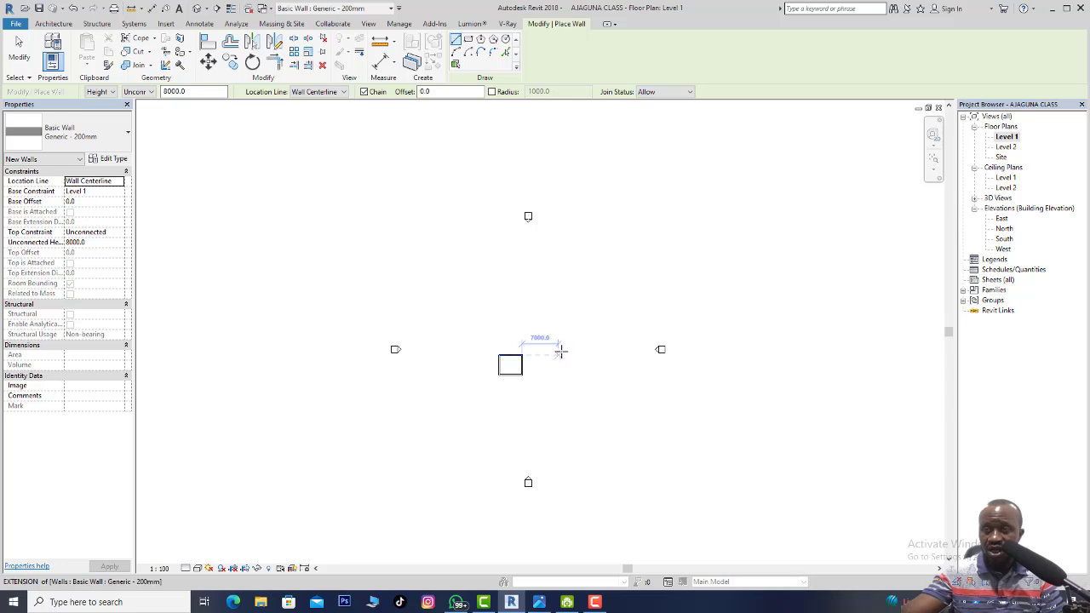
click(505, 40)
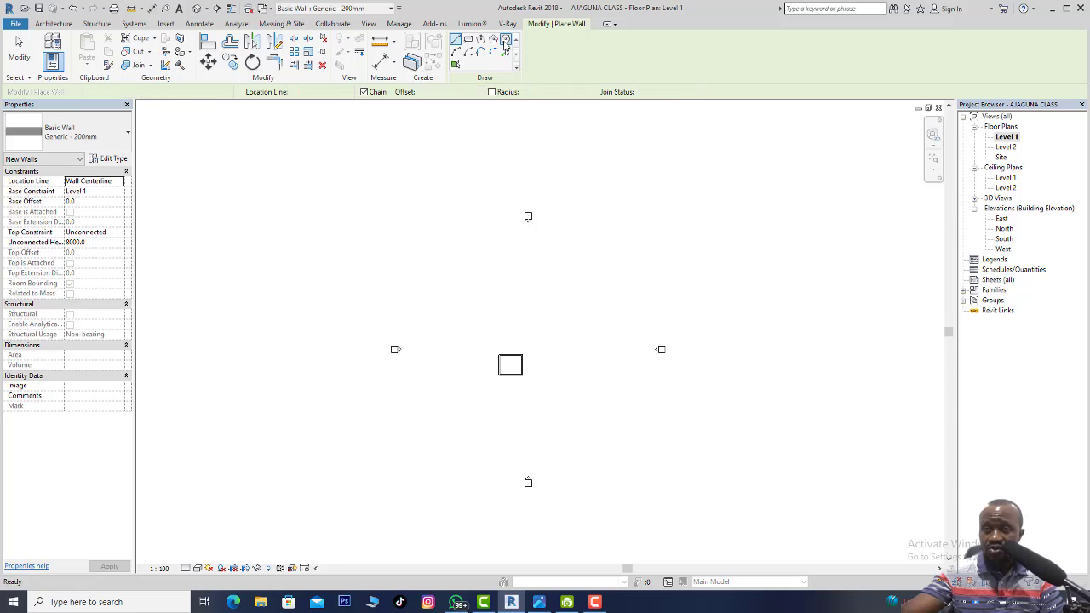
click(545, 325)
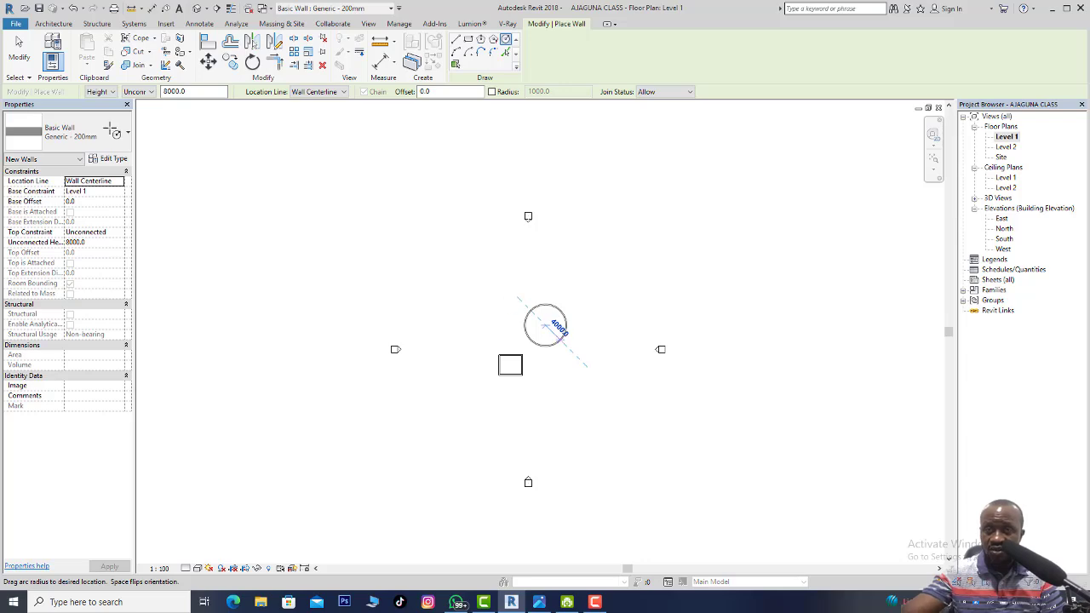
click(12, 44)
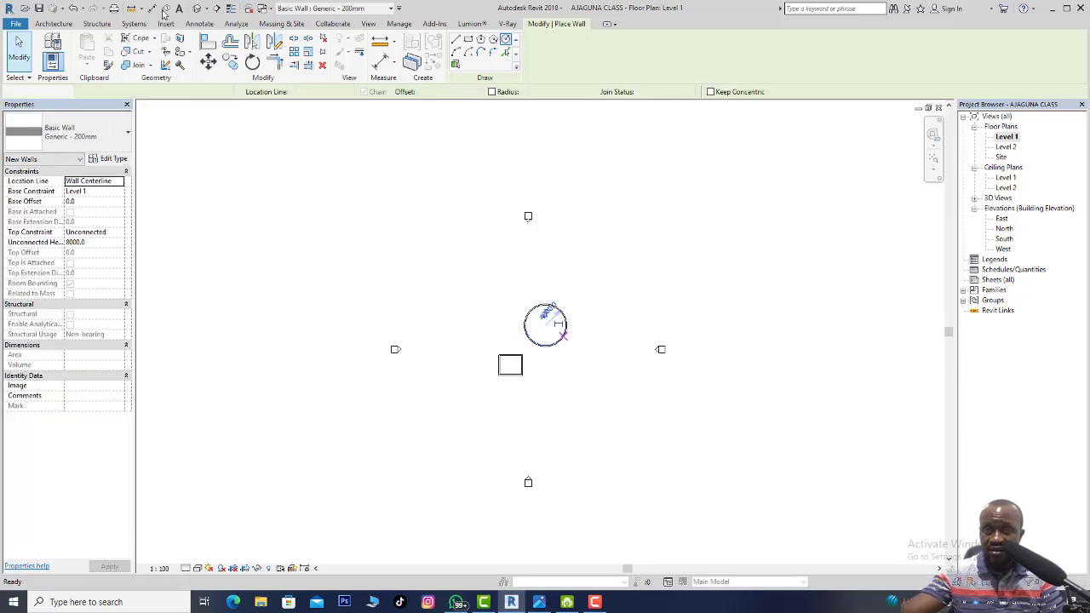
Compare the new circular wall with the rectangular walls and the orange cylinder in the 3D view.
click(196, 8)
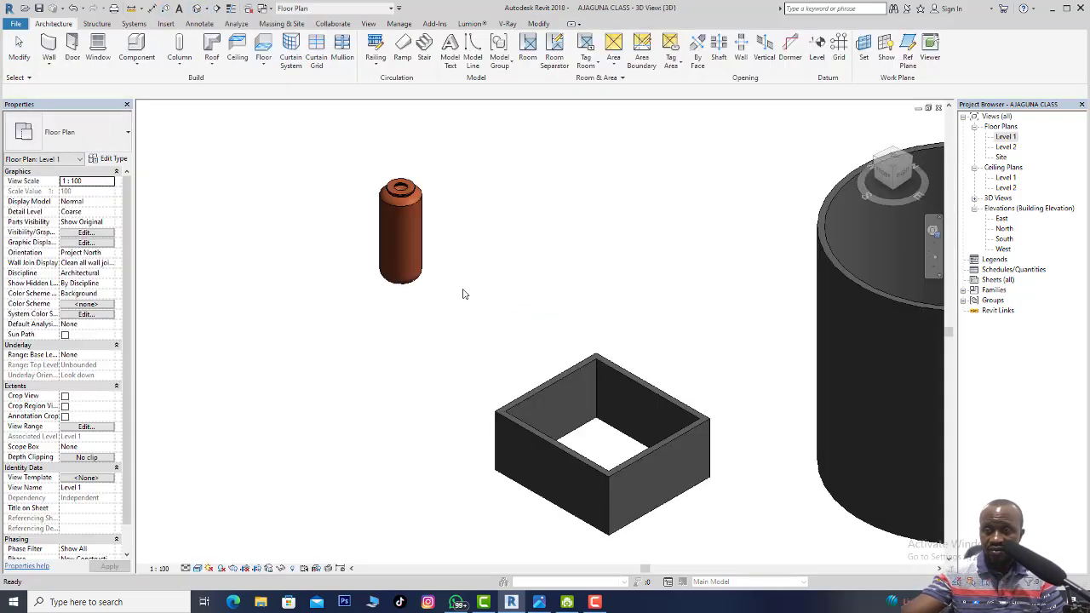
scroll(486, 378, down, 4)
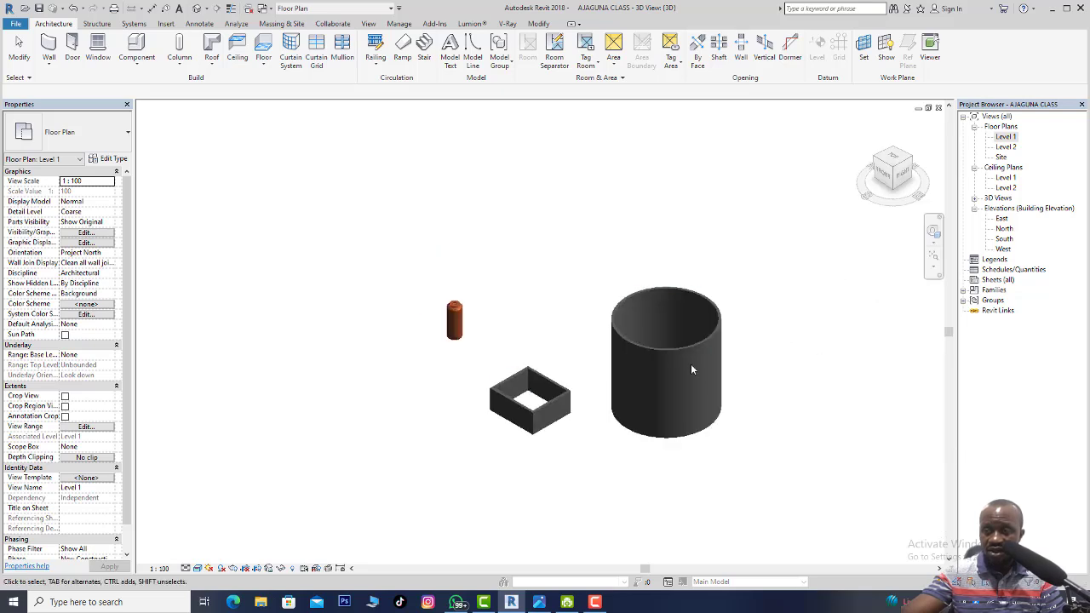
scroll(690, 364, up, 2)
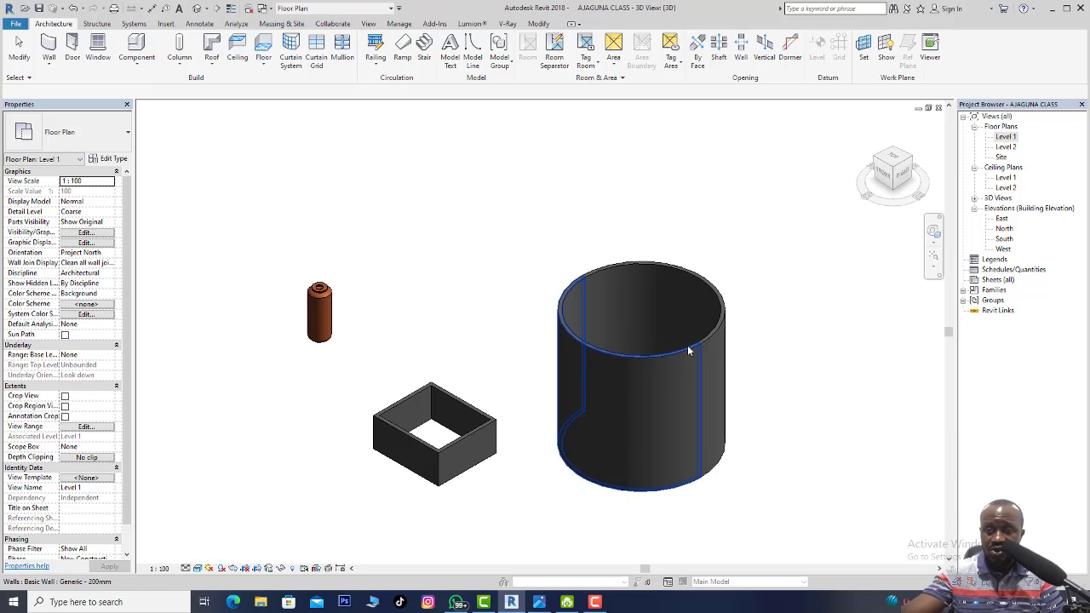
scroll(307, 315, up, 2)
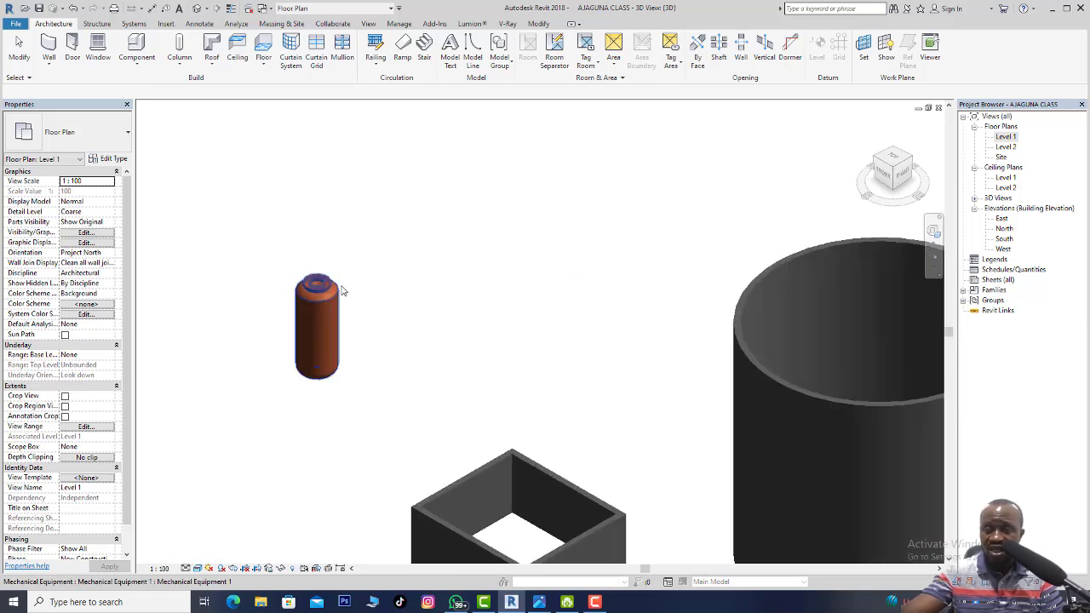
click(313, 302)
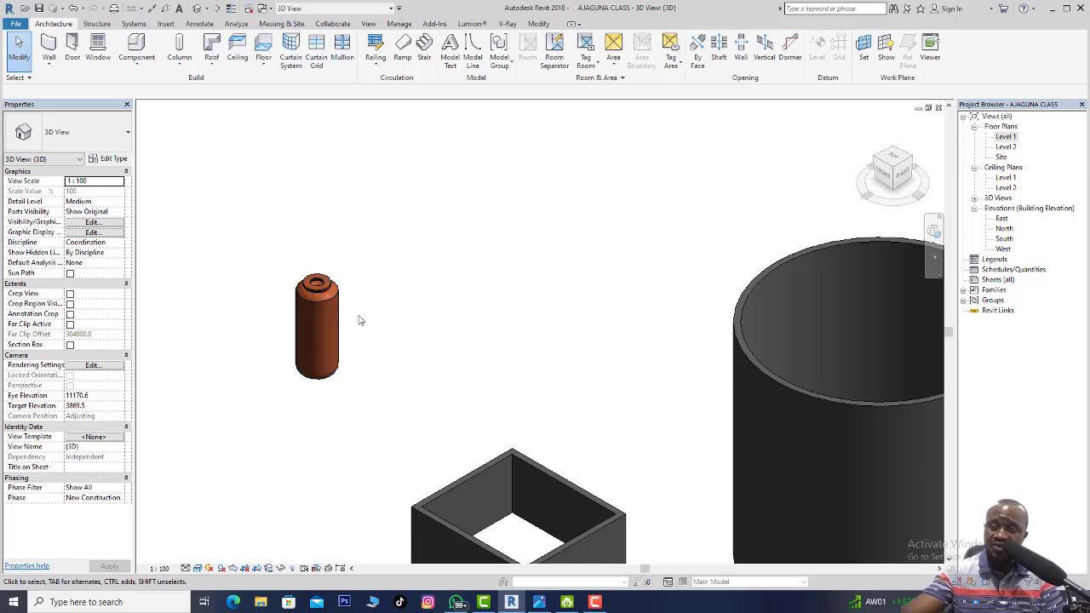
scroll(360, 316, down, 1)
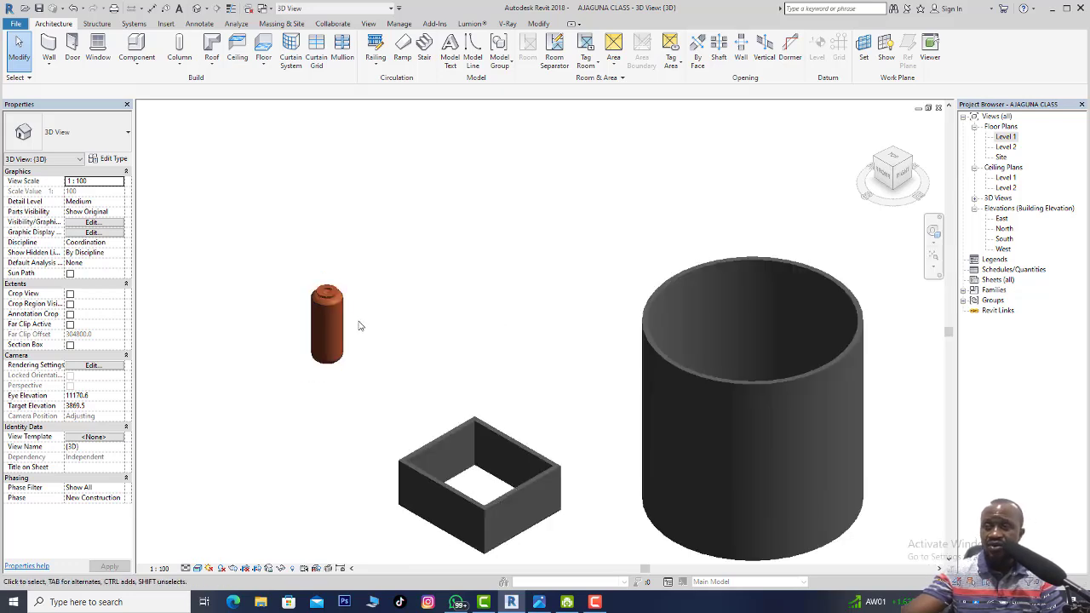
Draw a square of Generic - 200mm walls, about 5000 by 5000 mm, below the circular wall in the Level 1 floor plan.
double_click(1010, 138)
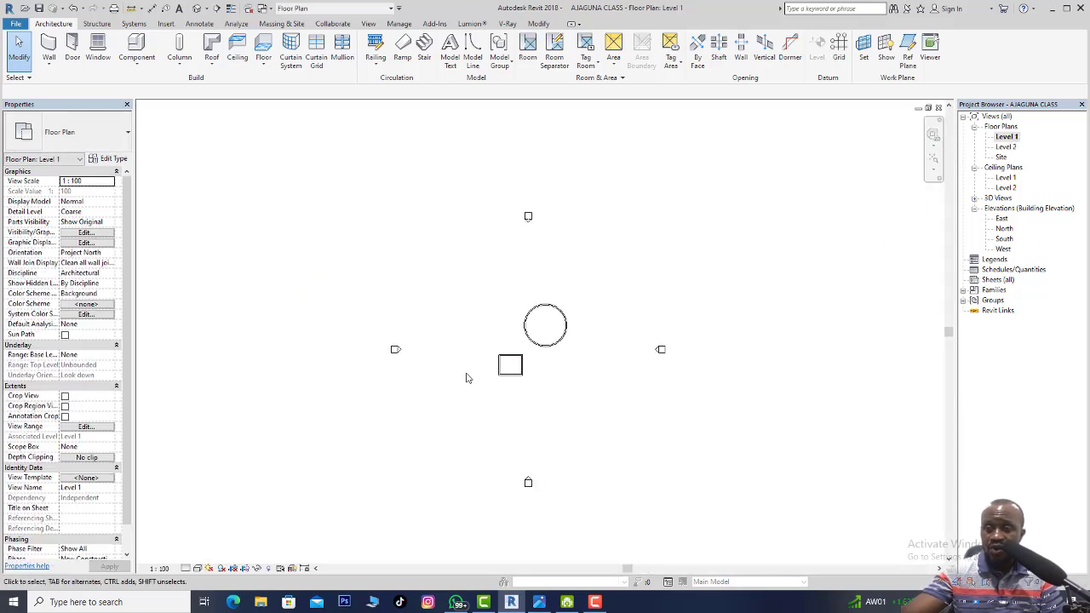
scroll(465, 376, up, 1)
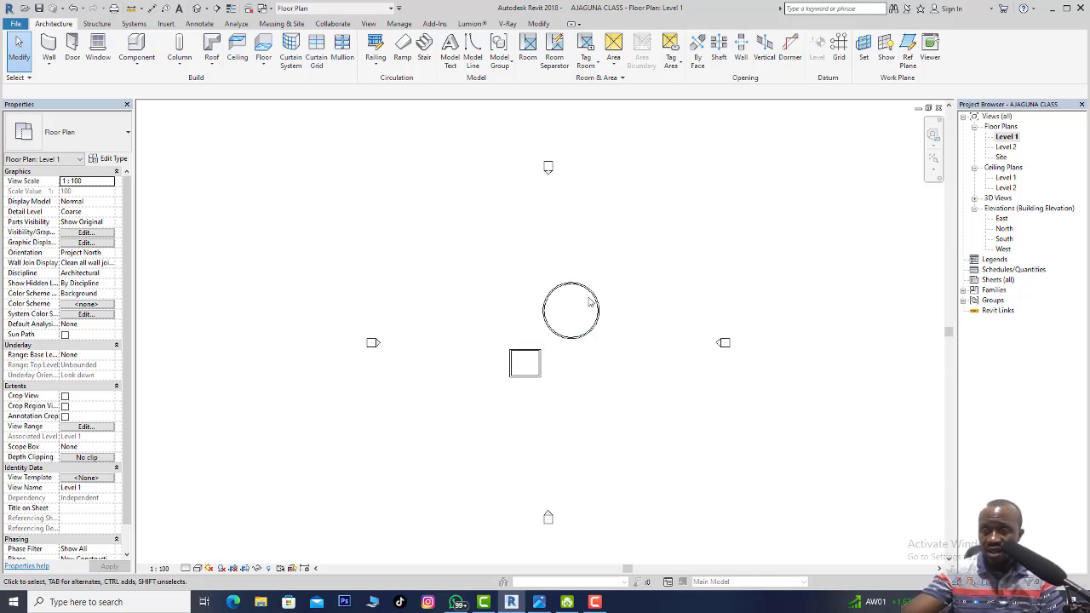
scroll(586, 298, up, 2)
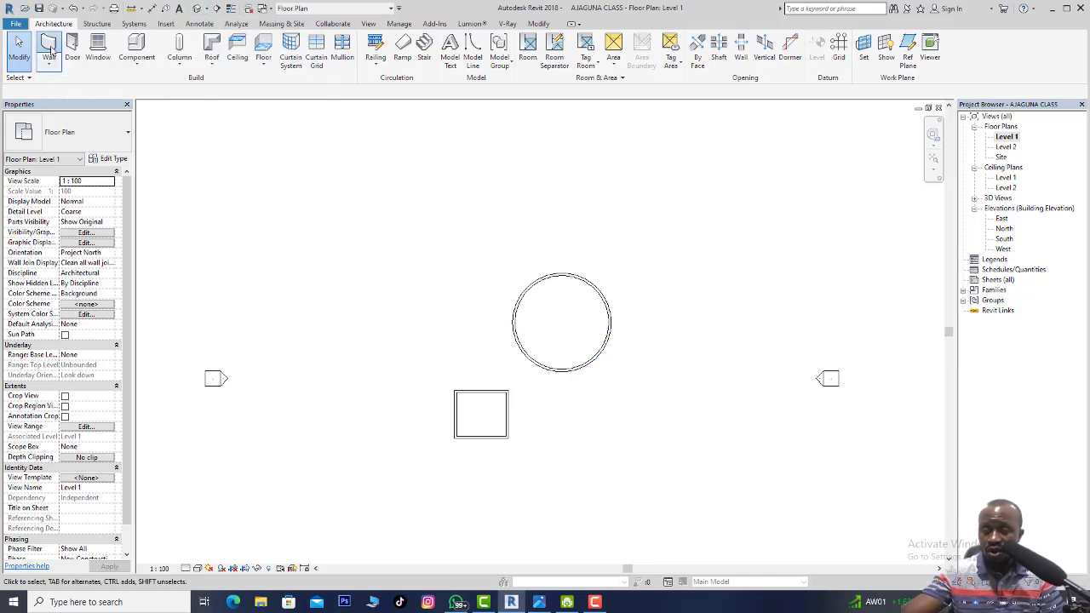
click(50, 53)
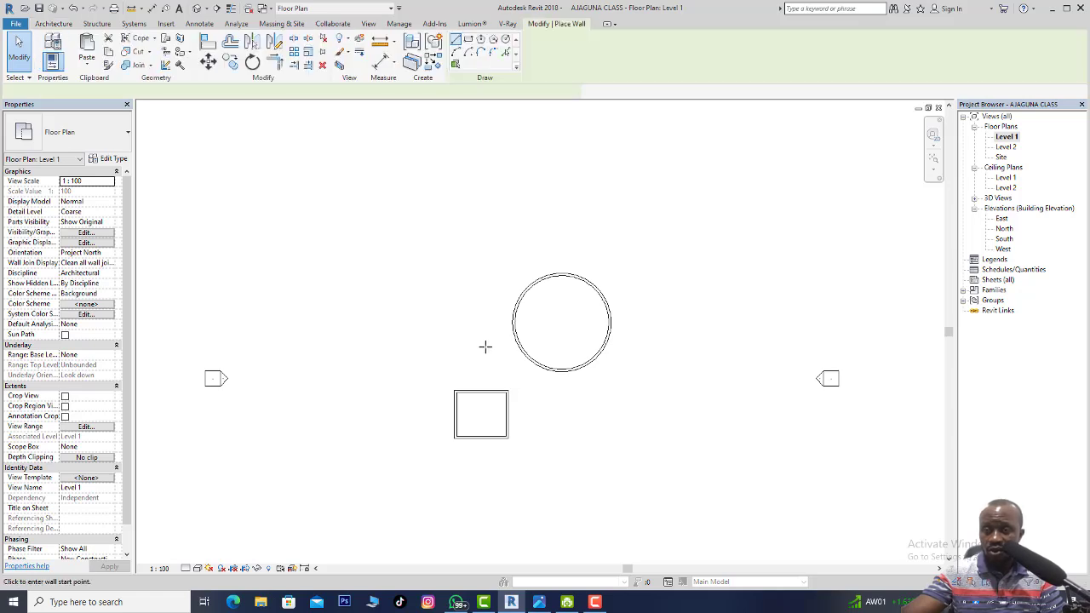
scroll(453, 334, down, 2)
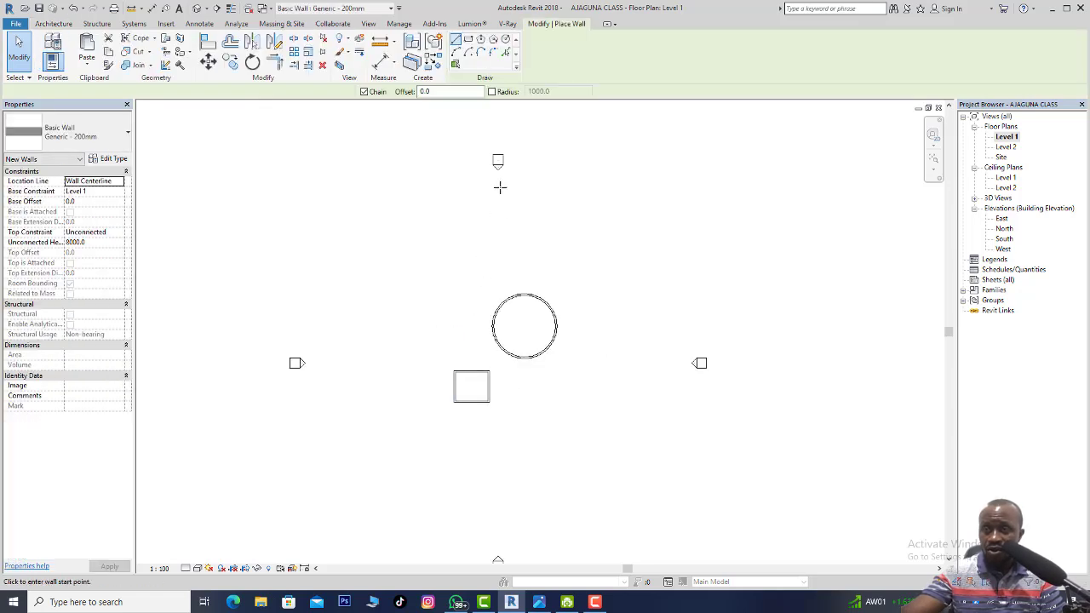
click(469, 39)
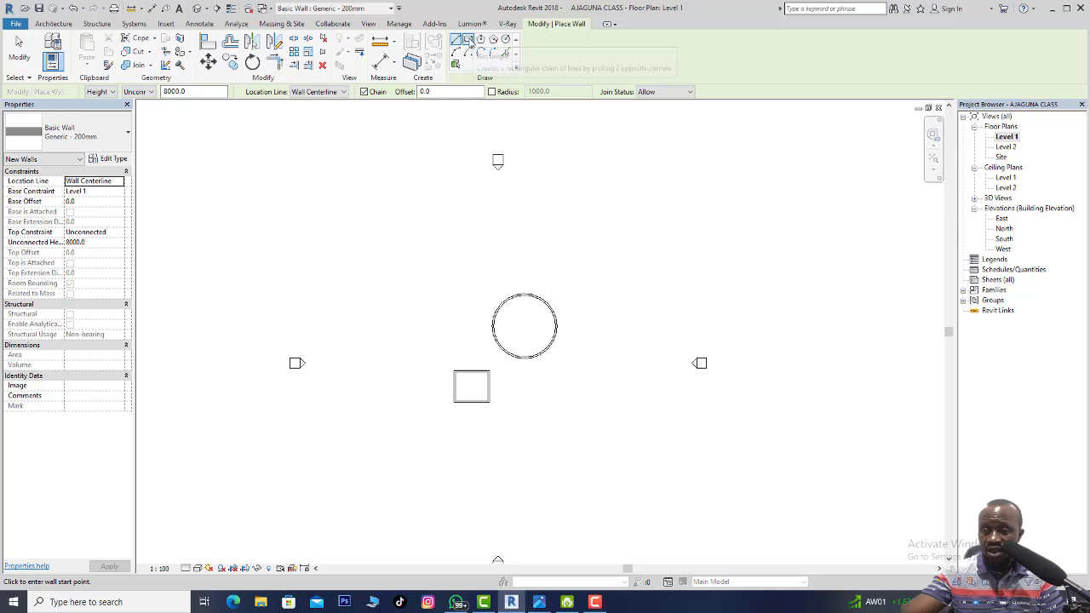
click(526, 383)
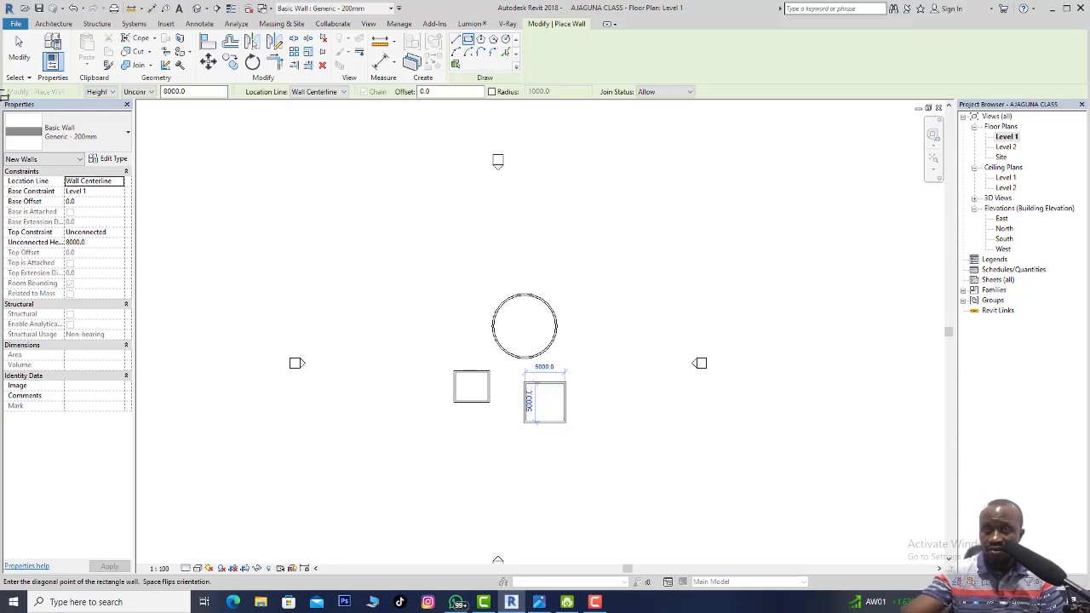
click(564, 422)
key(Escape)
key(Escape)
Delete the older rectangle of walls to the left of the new square.
scroll(494, 388, up, 1)
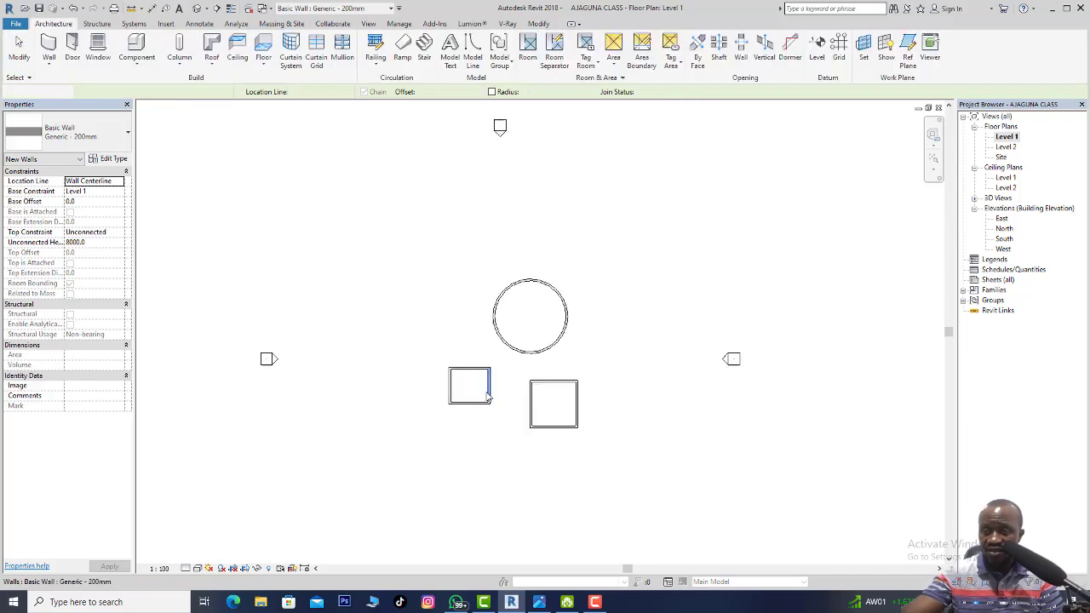
drag(497, 421, 437, 358)
key(Delete)
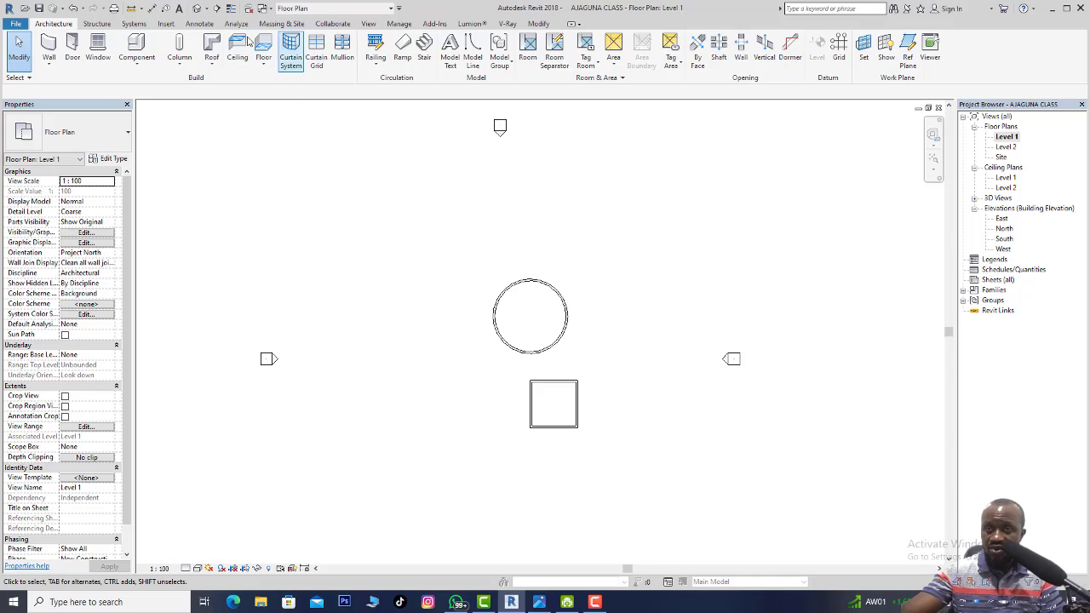
Delete the large circular wall in the 3D view, keeping the square walls and the orange cylinder.
click(197, 8)
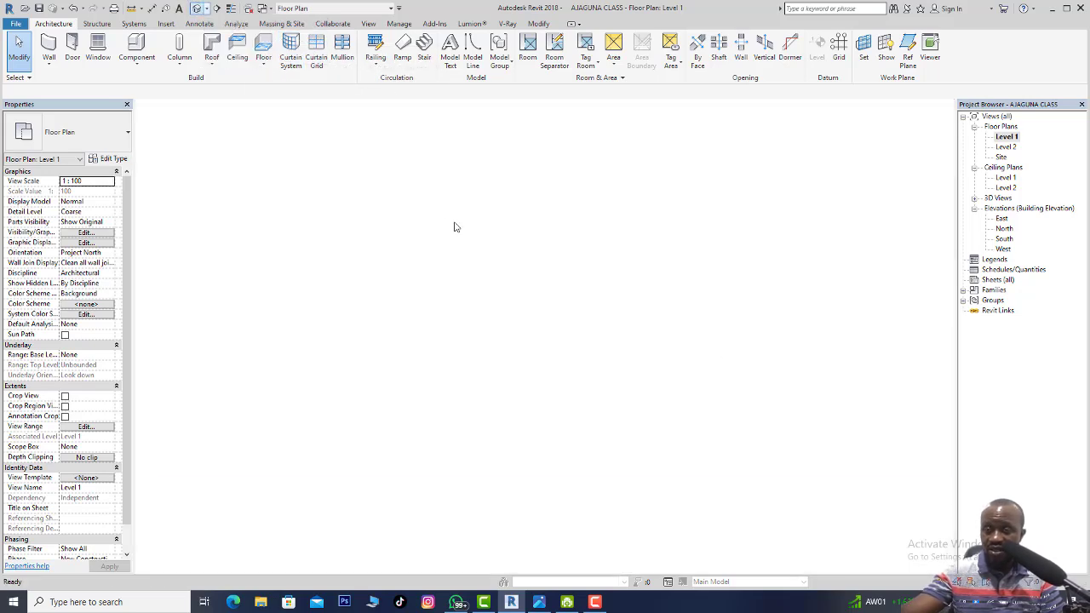
scroll(503, 300, down, 3)
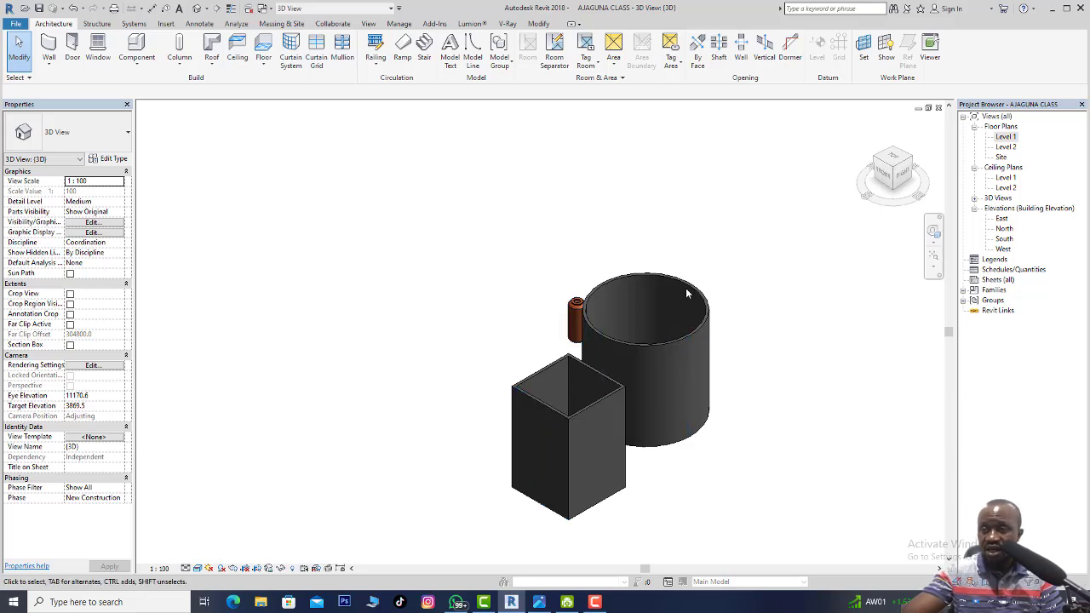
drag(735, 358, 660, 281)
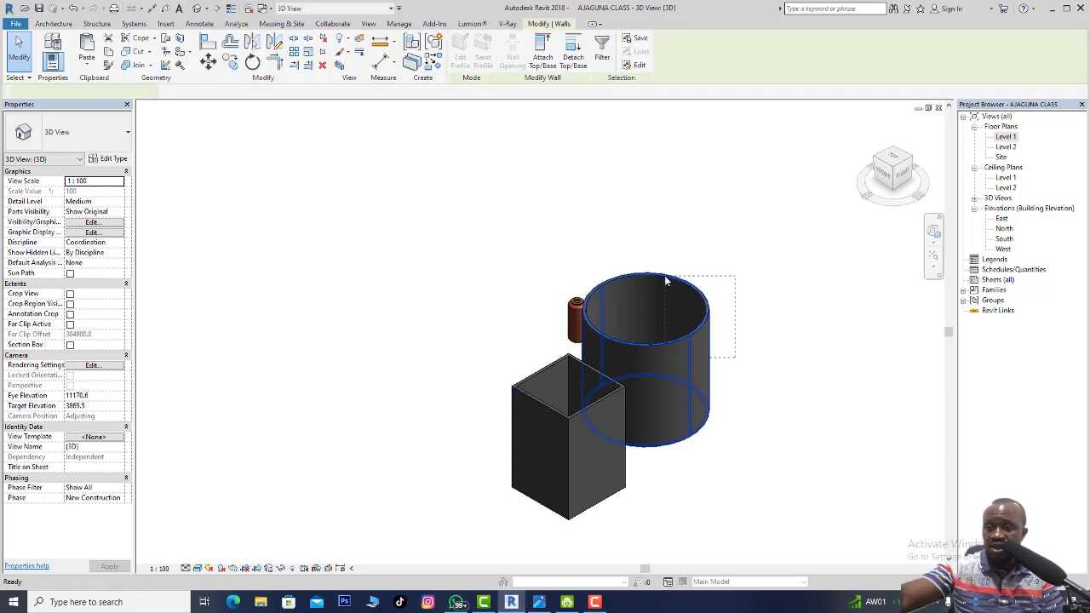
key(Delete)
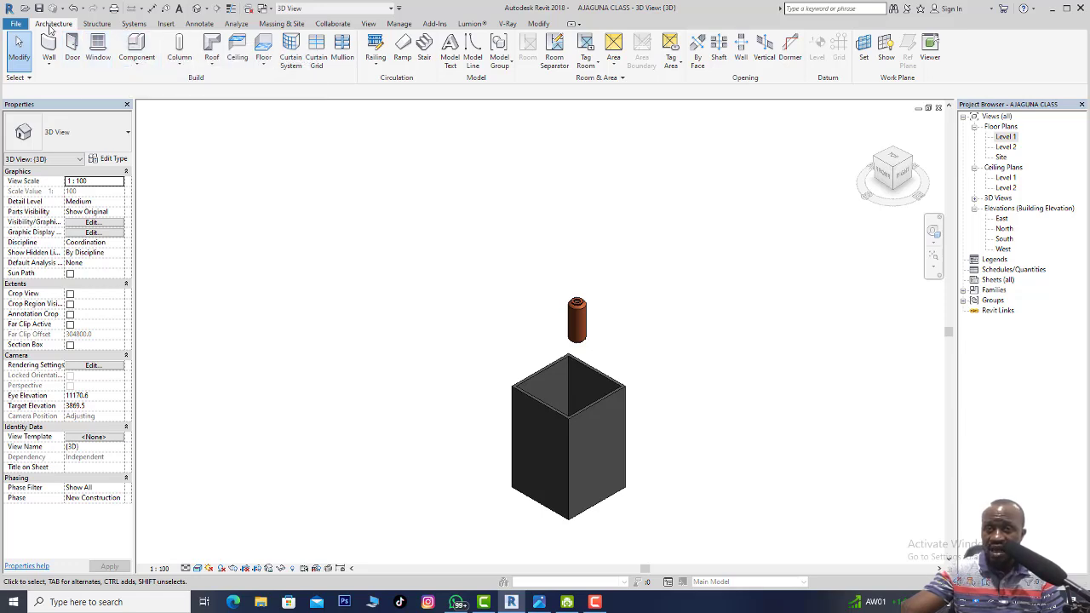
Start an in-place model in the Mechanical Equipment category with the name Mechanical Equipment 2.
click(139, 68)
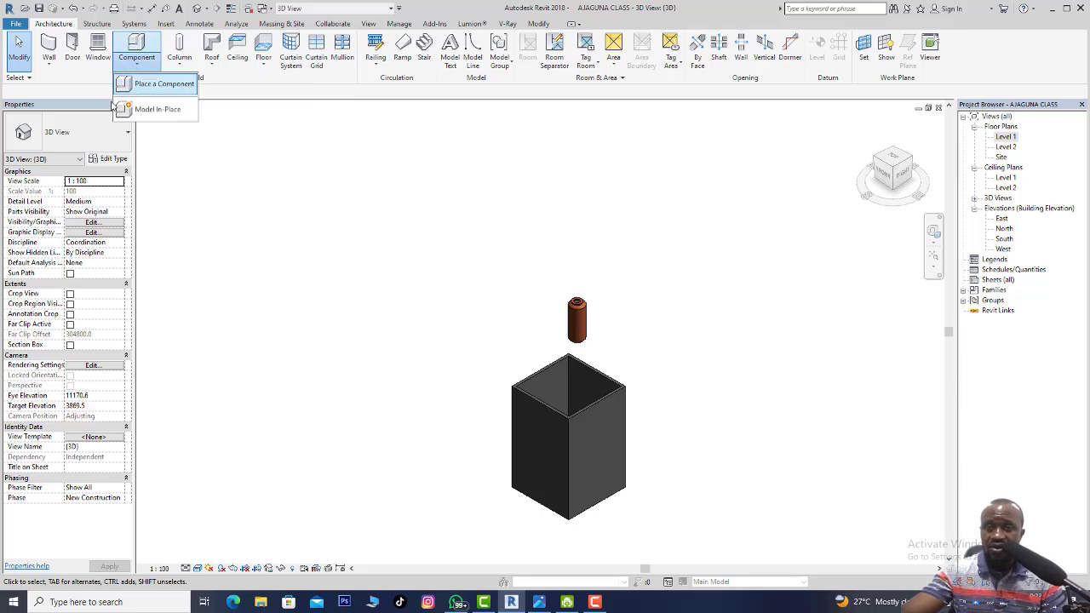
click(154, 111)
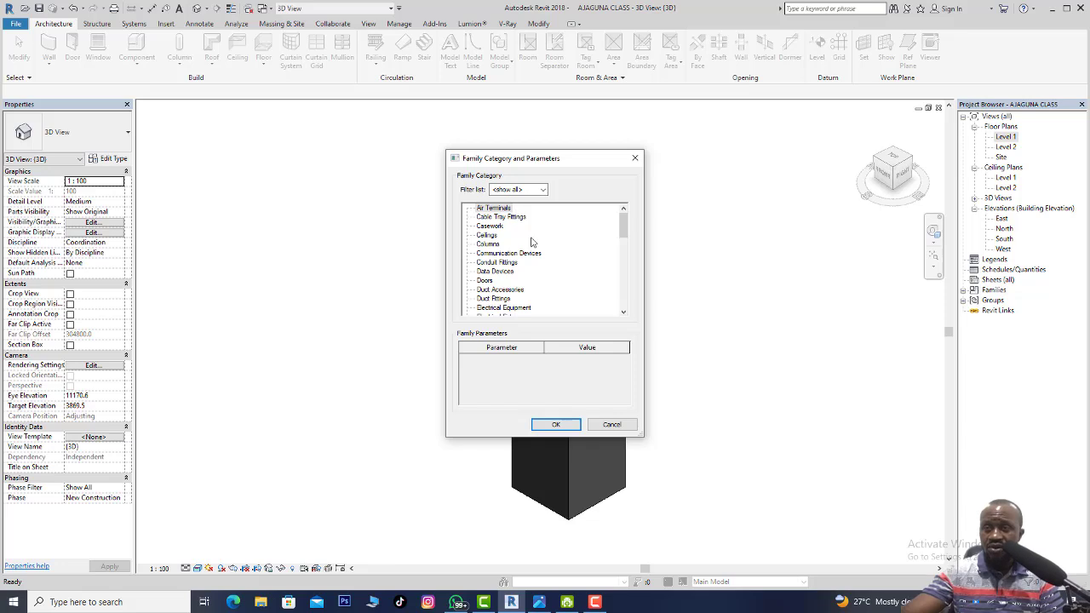
scroll(518, 245, down, 1)
scroll(517, 246, down, 3)
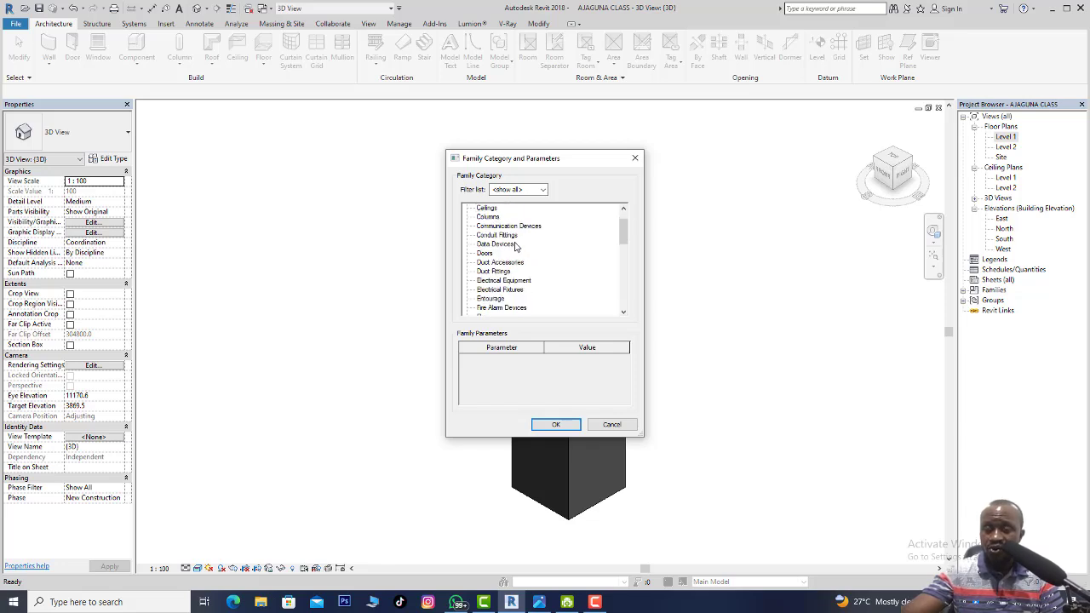
scroll(514, 260, down, 2)
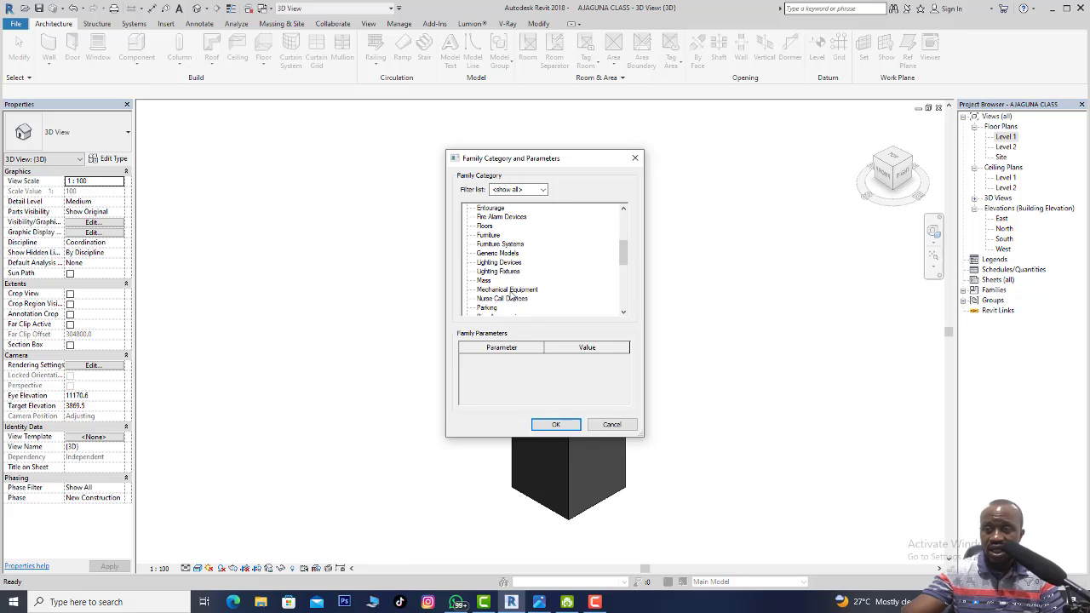
click(511, 290)
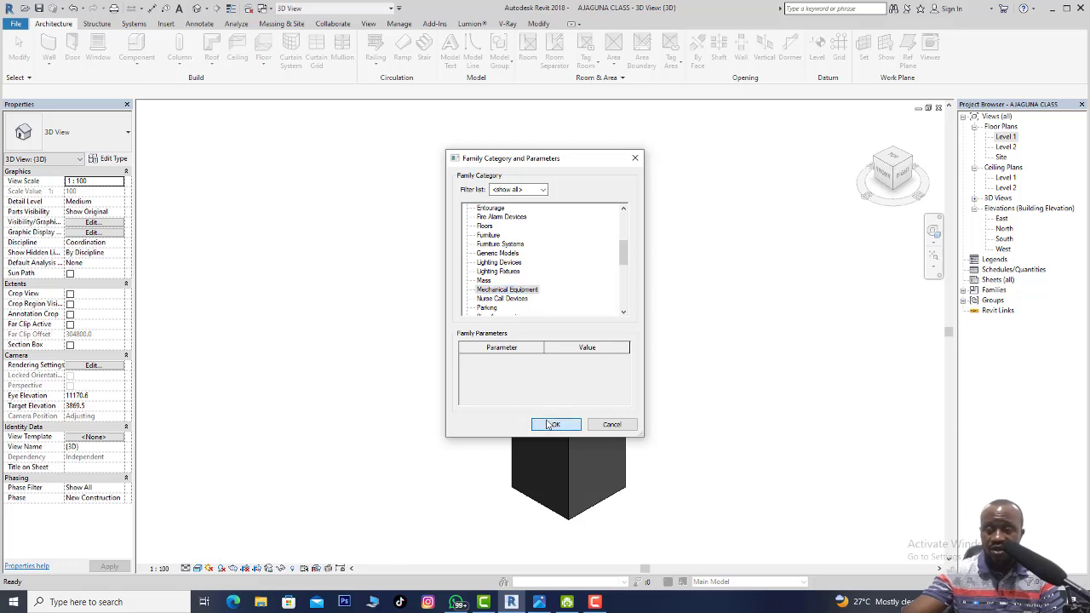
click(551, 424)
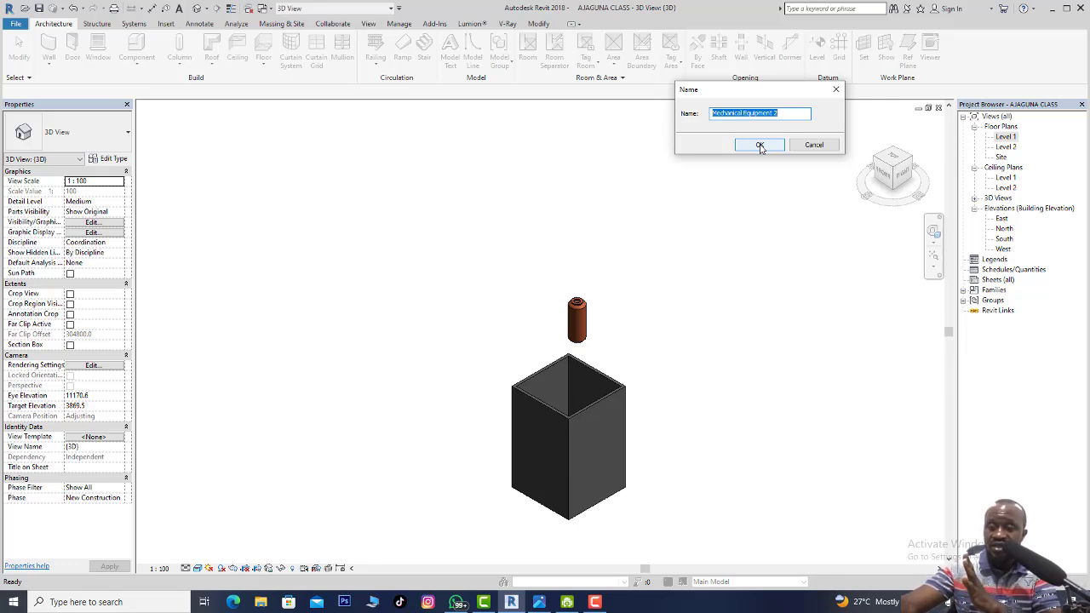
click(760, 145)
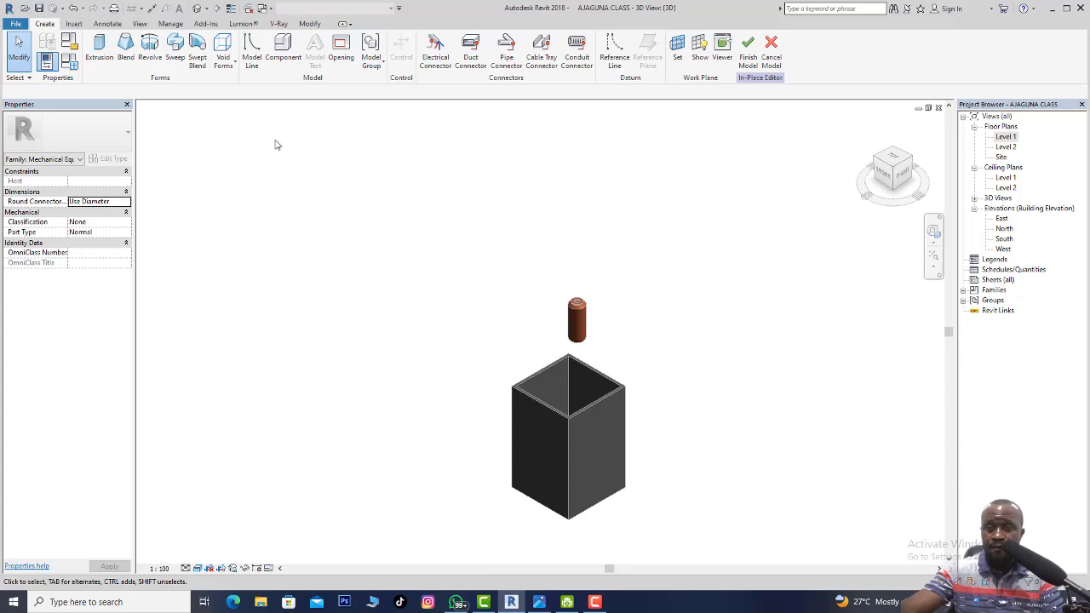
Start a Revolve and set its work plane by picking the wall reference at the front corner of the square box.
click(150, 56)
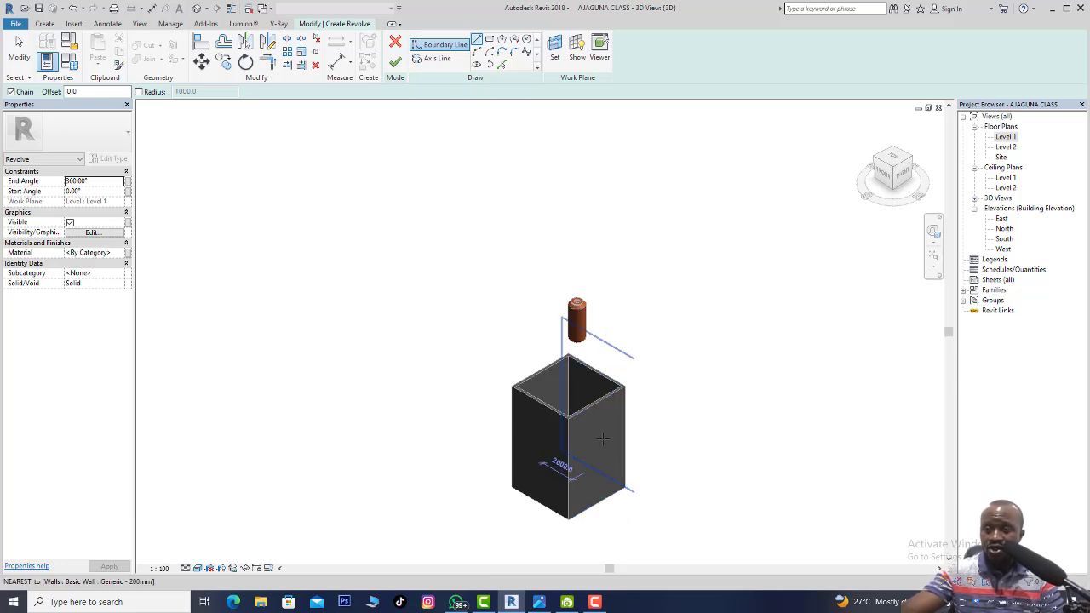
scroll(598, 439, up, 2)
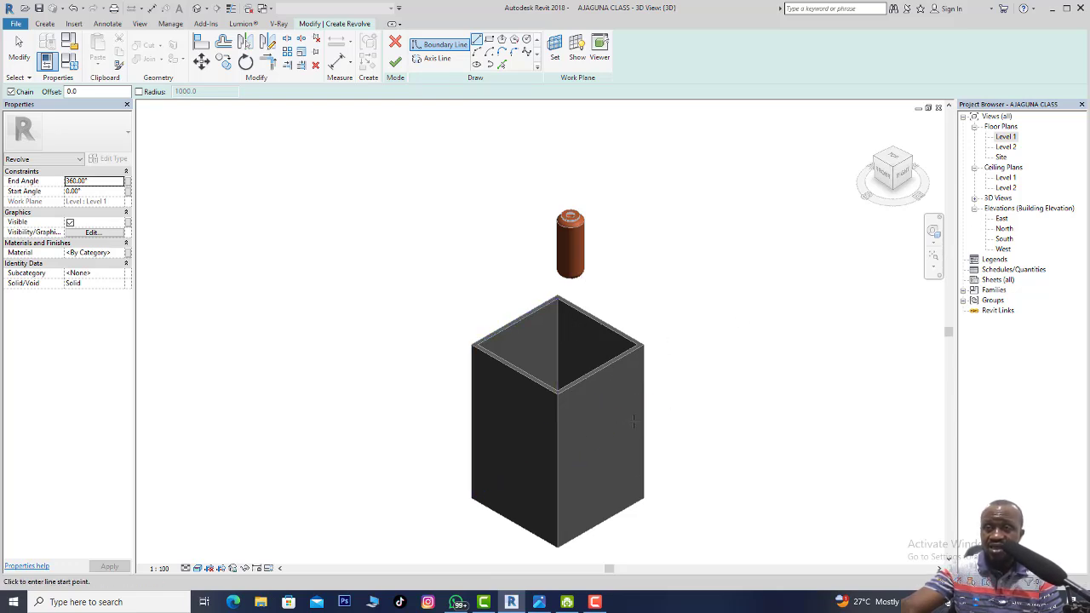
click(554, 48)
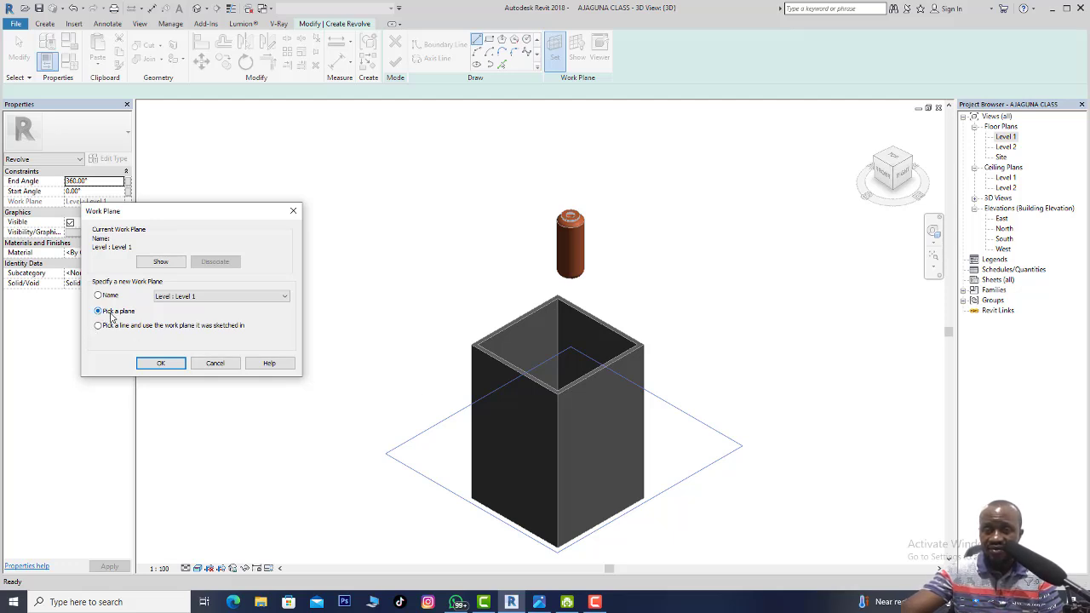
click(156, 364)
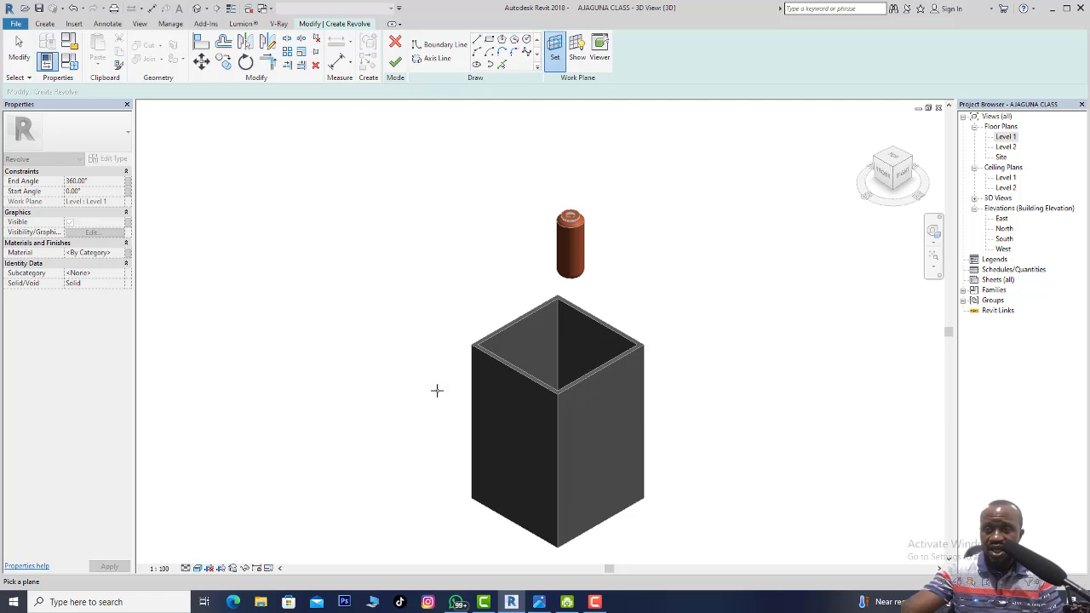
scroll(598, 433, up, 3)
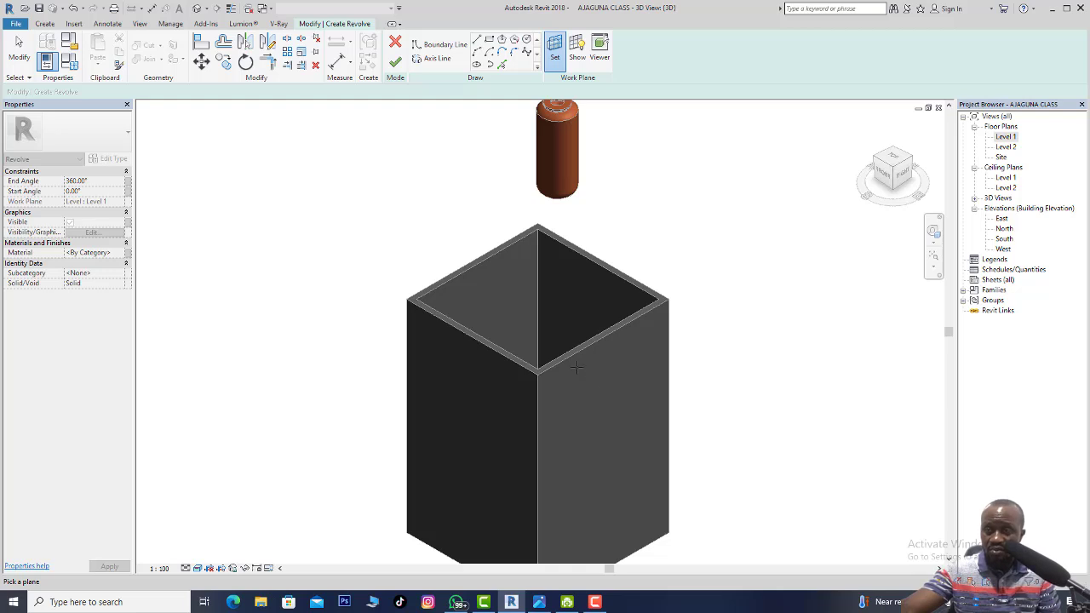
scroll(546, 381, up, 3)
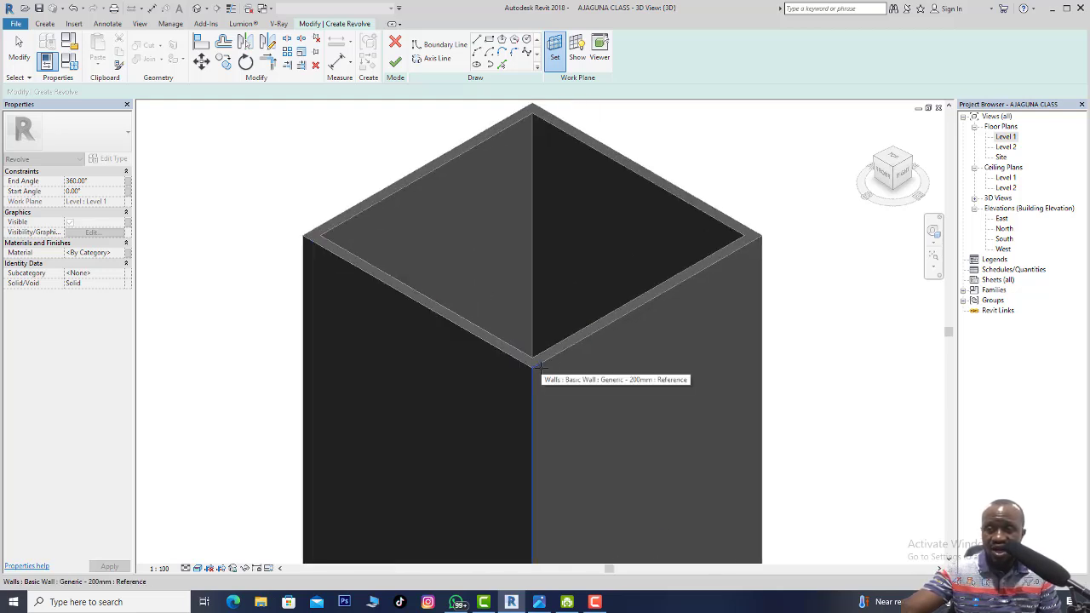
click(536, 366)
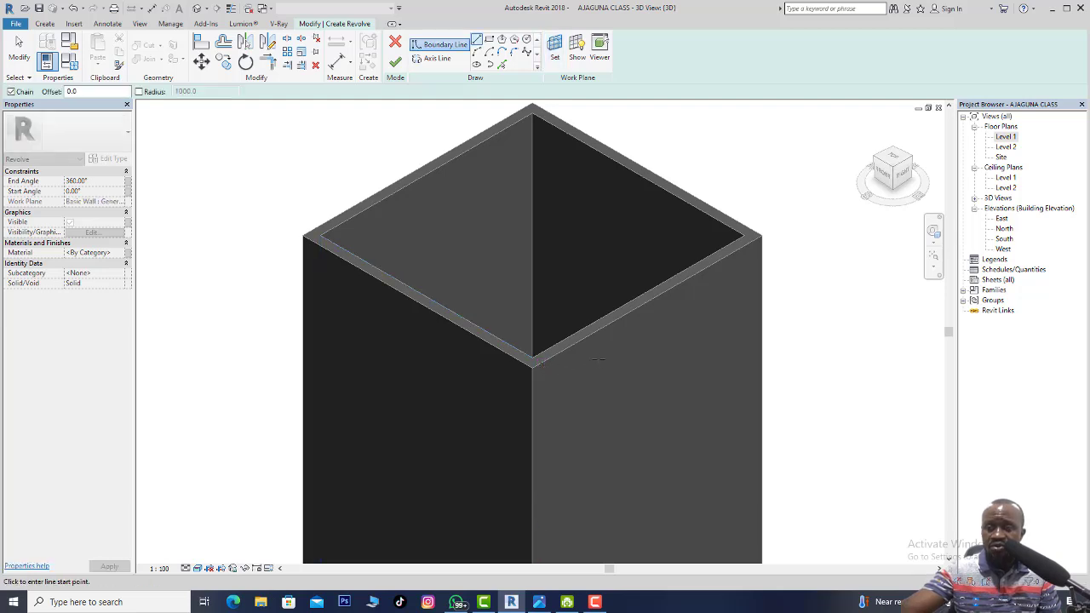
Display the active work plane and examine where it lies at the front corner of the box.
scroll(599, 360, down, 2)
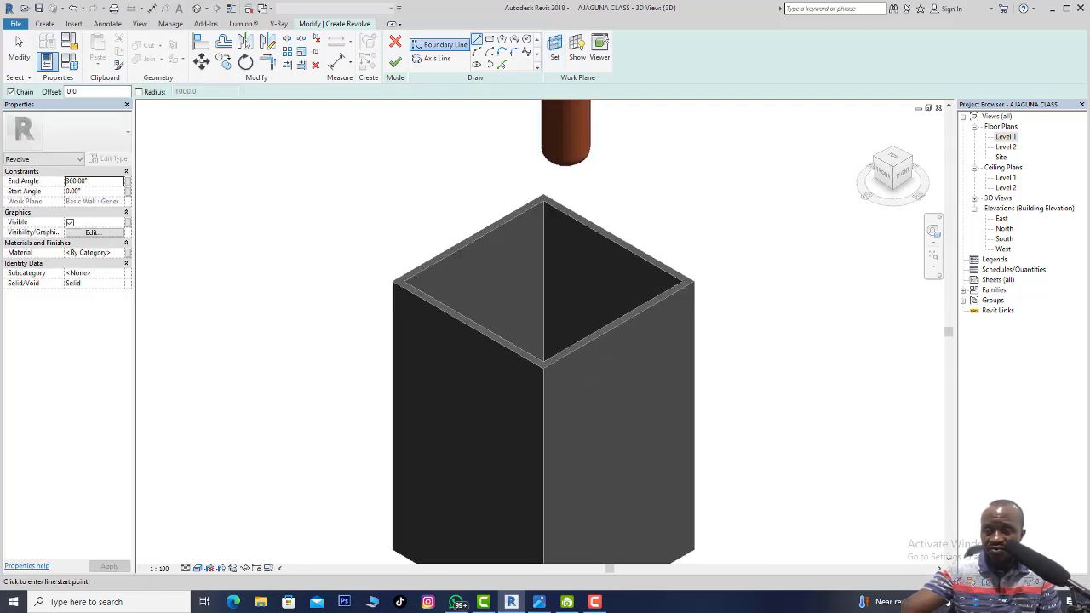
click(577, 50)
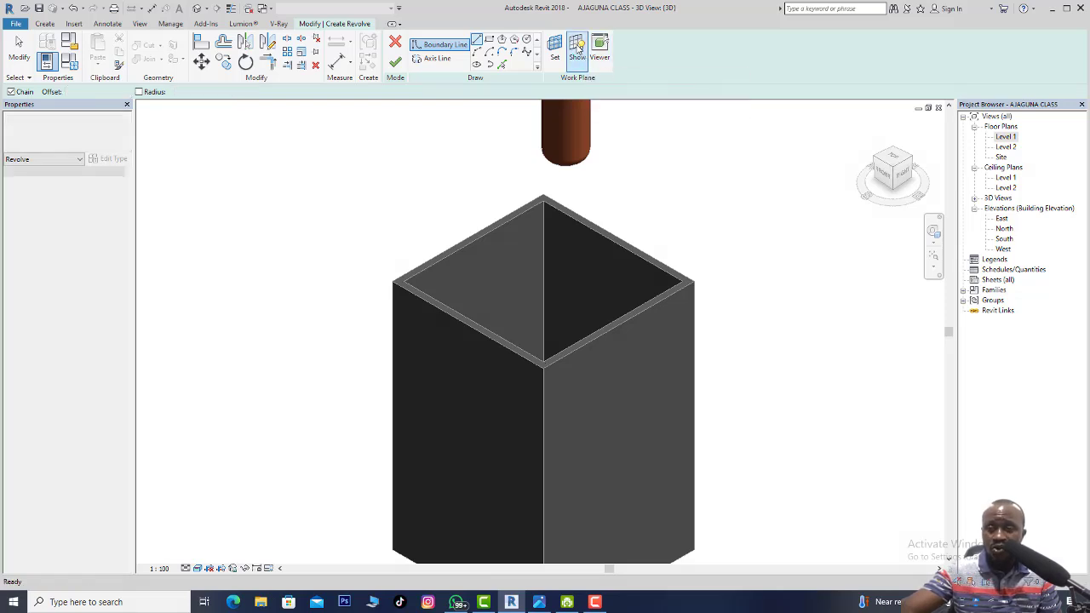
scroll(553, 387, up, 4)
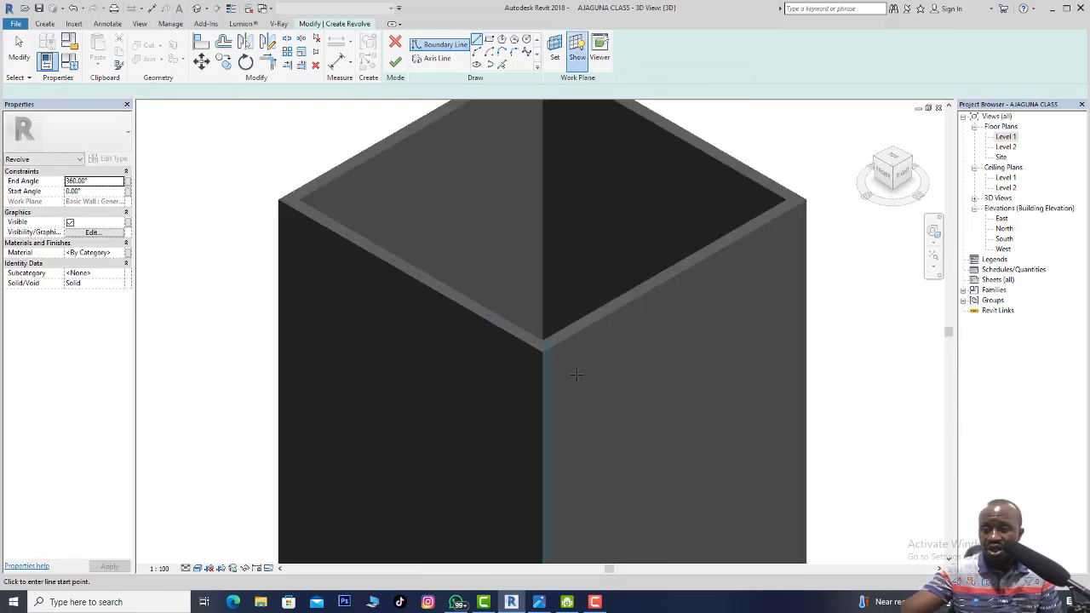
scroll(537, 367, down, 3)
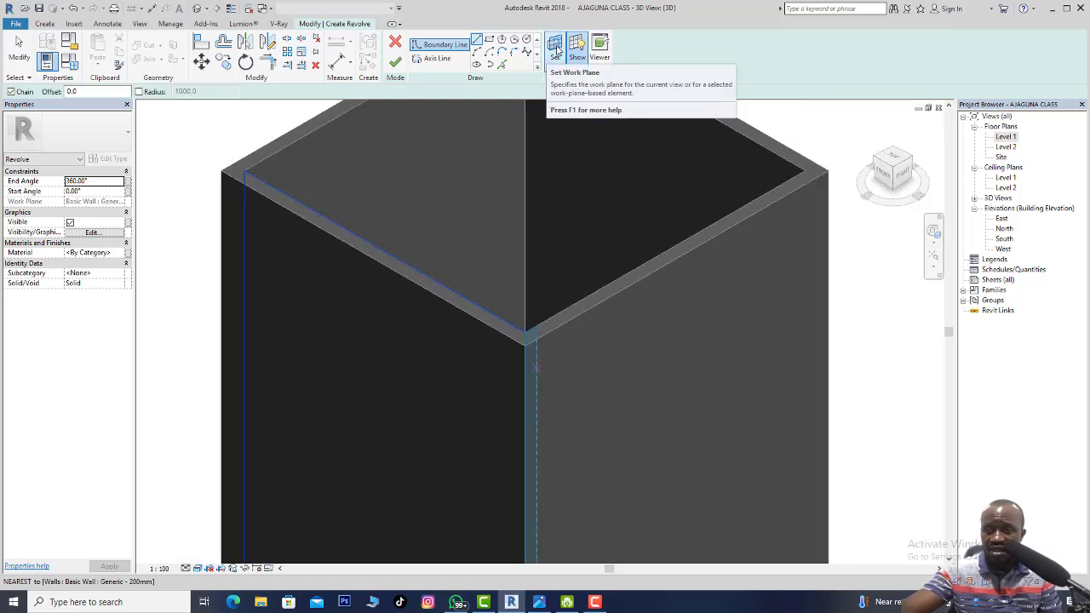
Try to pick the box's right-hand wall face as the revolve's work plane, and hide the work plane display.
click(556, 51)
click(630, 264)
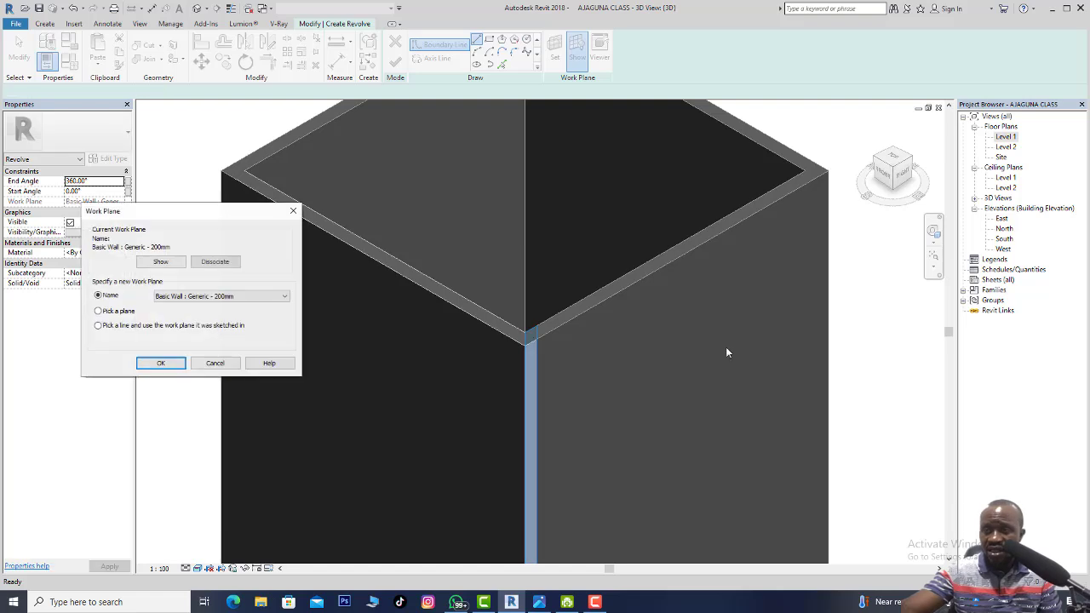
click(153, 363)
click(687, 262)
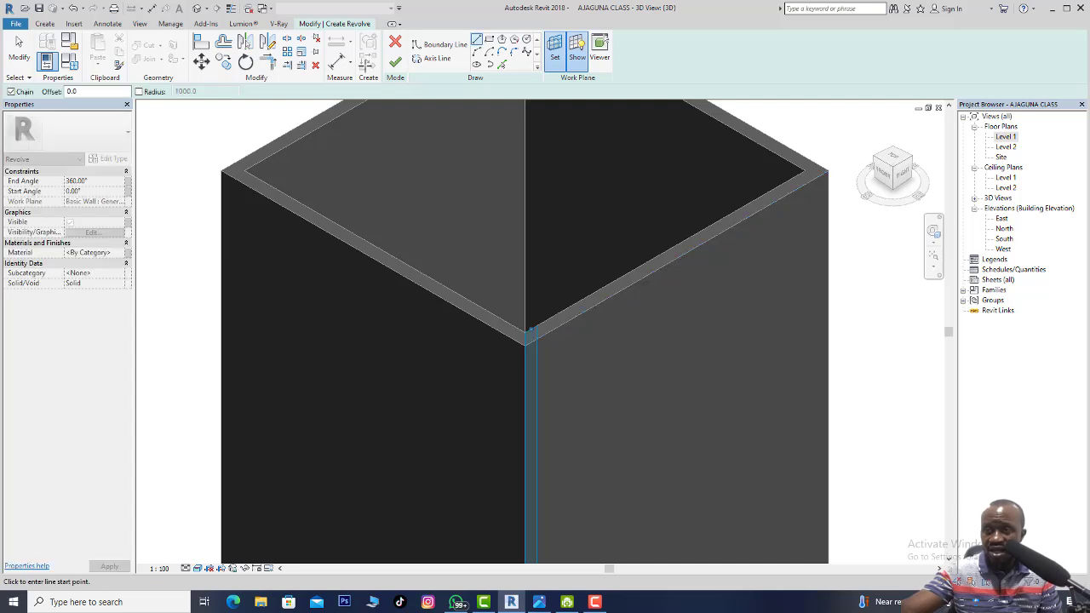
click(577, 56)
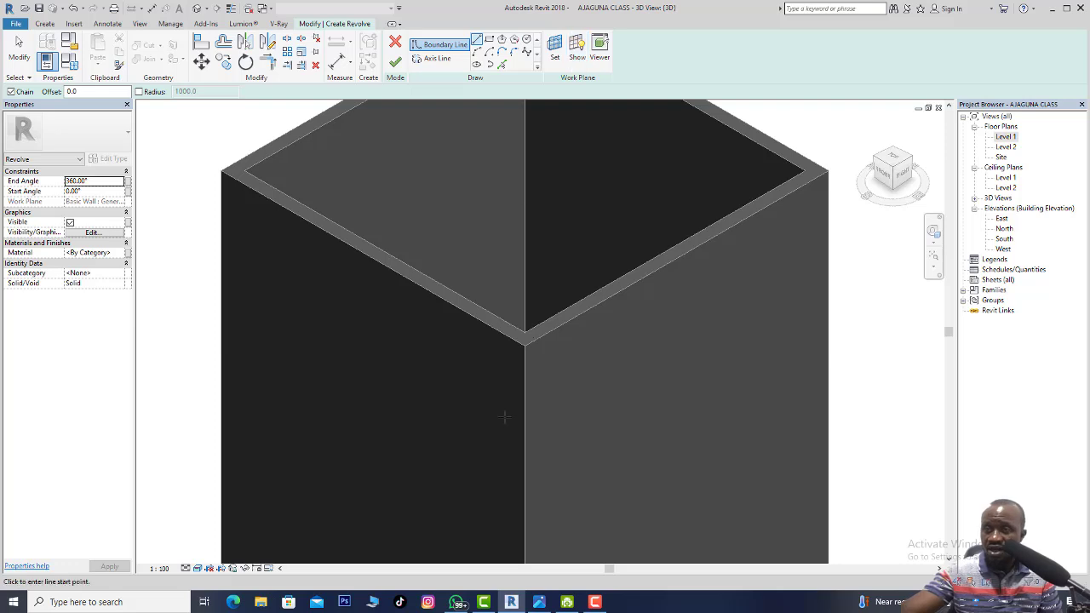
scroll(572, 334, down, 5)
scroll(585, 321, up, 2)
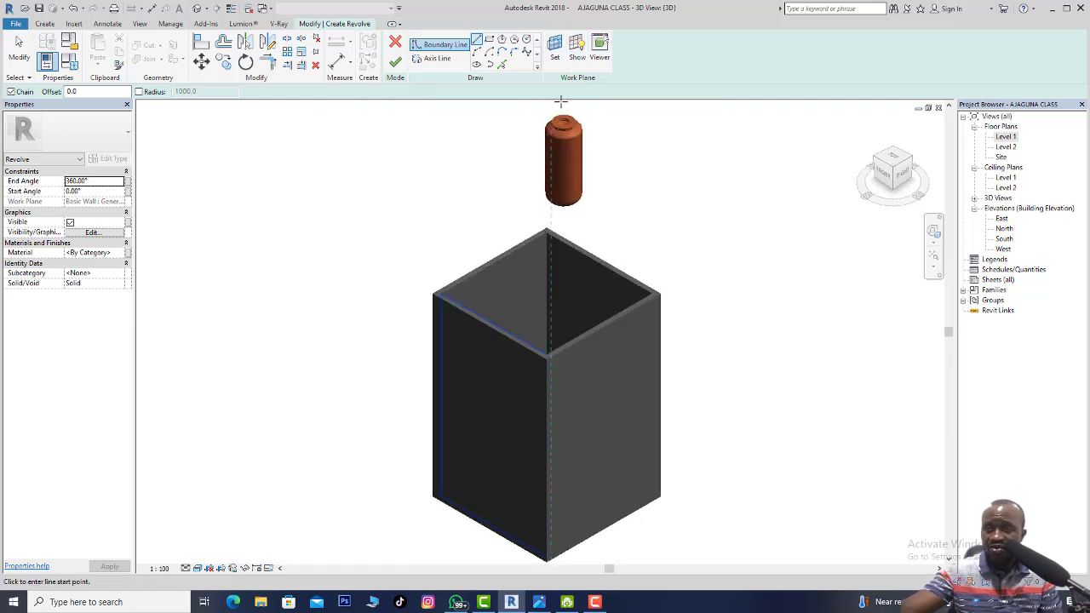
Show the work plane again and set it to the left-hand outer wall face of the box with Pick a plane.
click(580, 62)
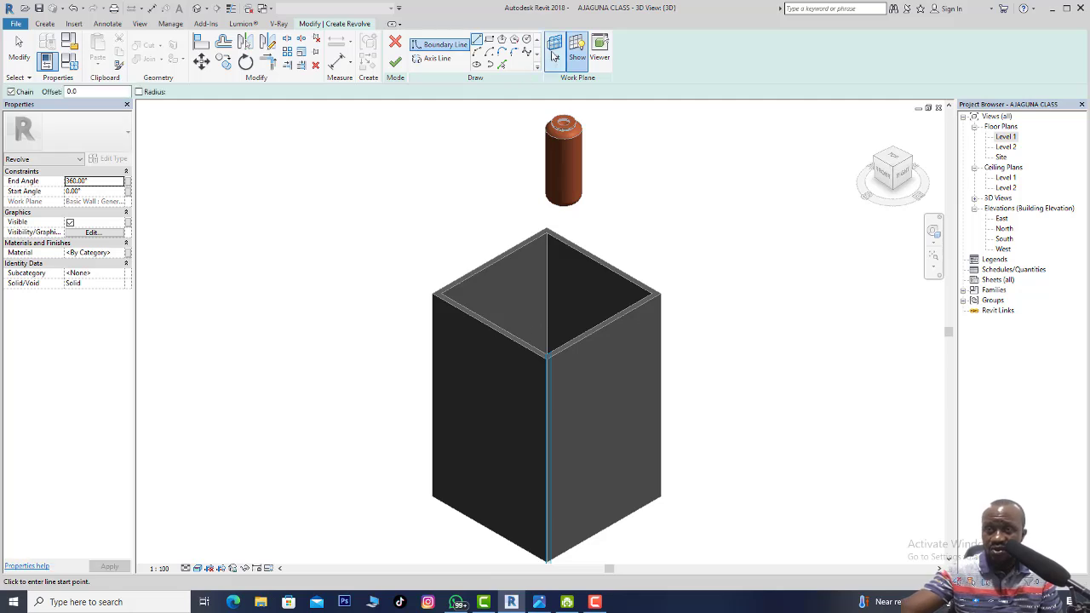
click(554, 49)
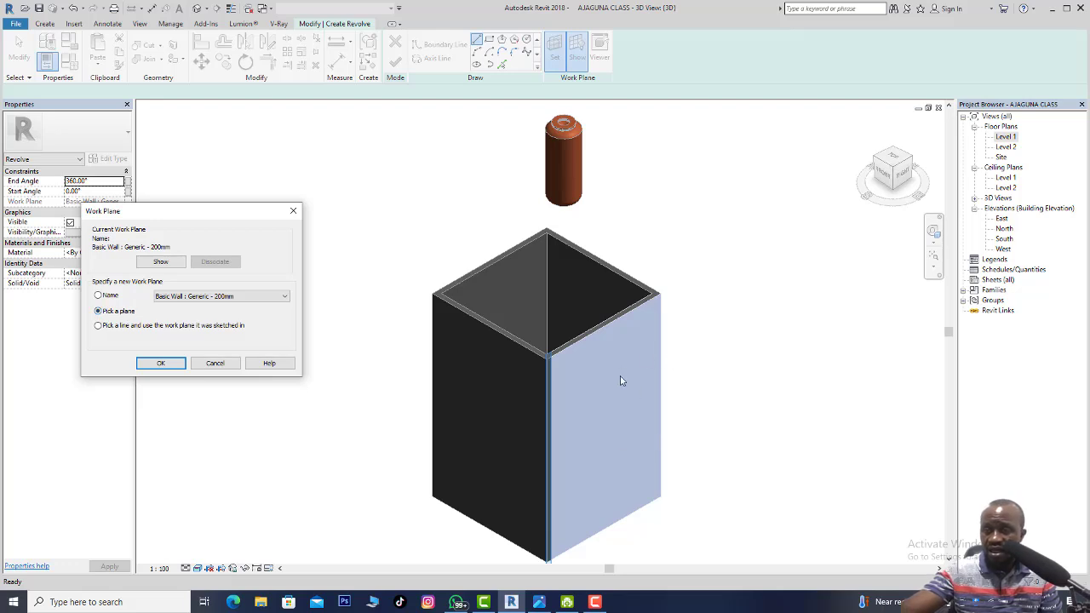
click(160, 362)
scroll(624, 332, up, 3)
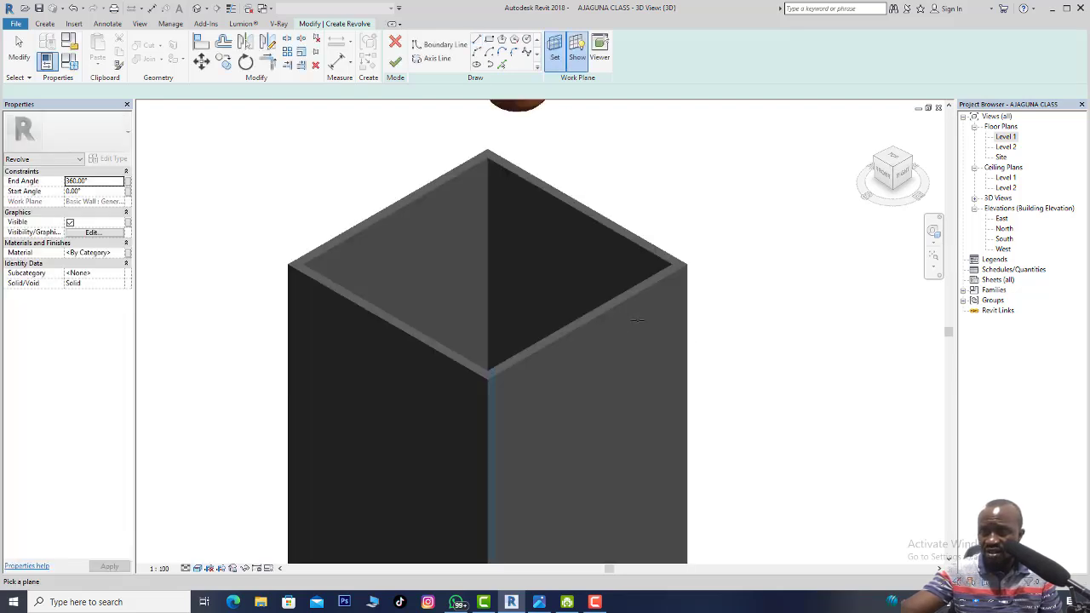
scroll(630, 340, down, 2)
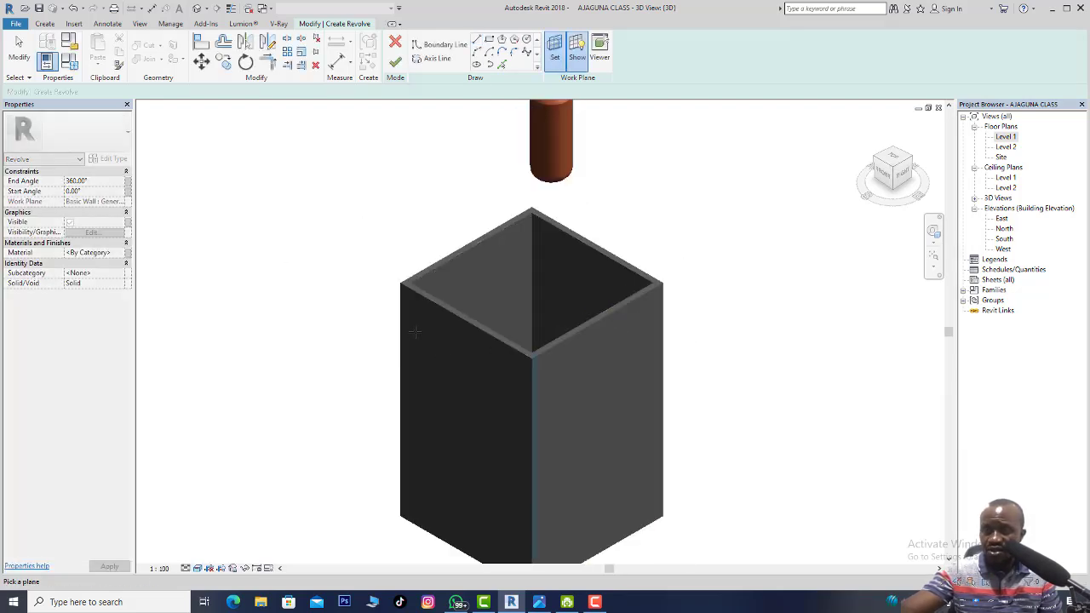
scroll(443, 349, up, 3)
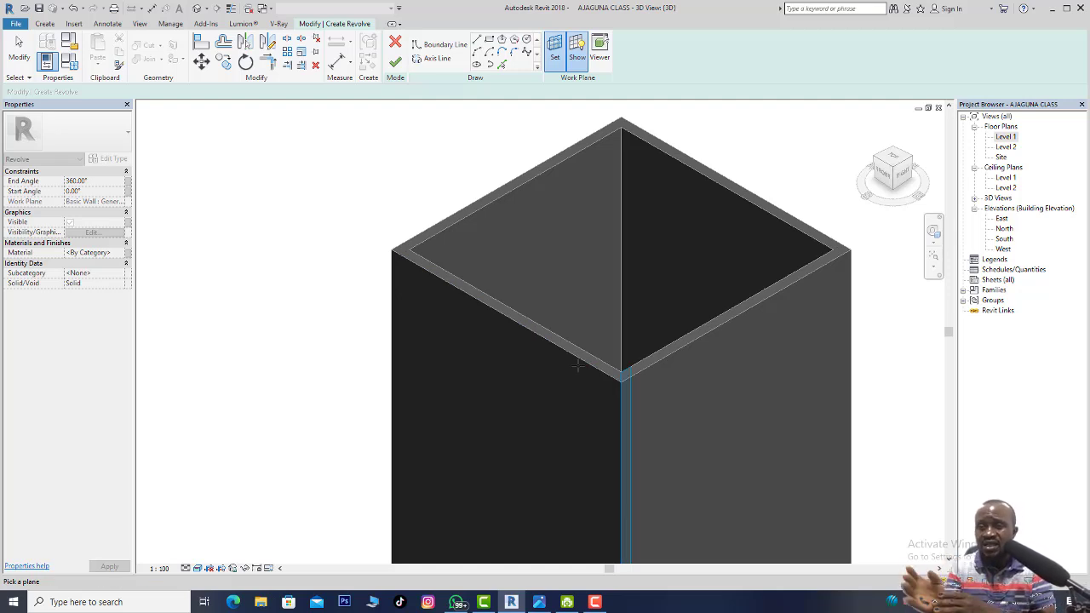
scroll(506, 352, down, 1)
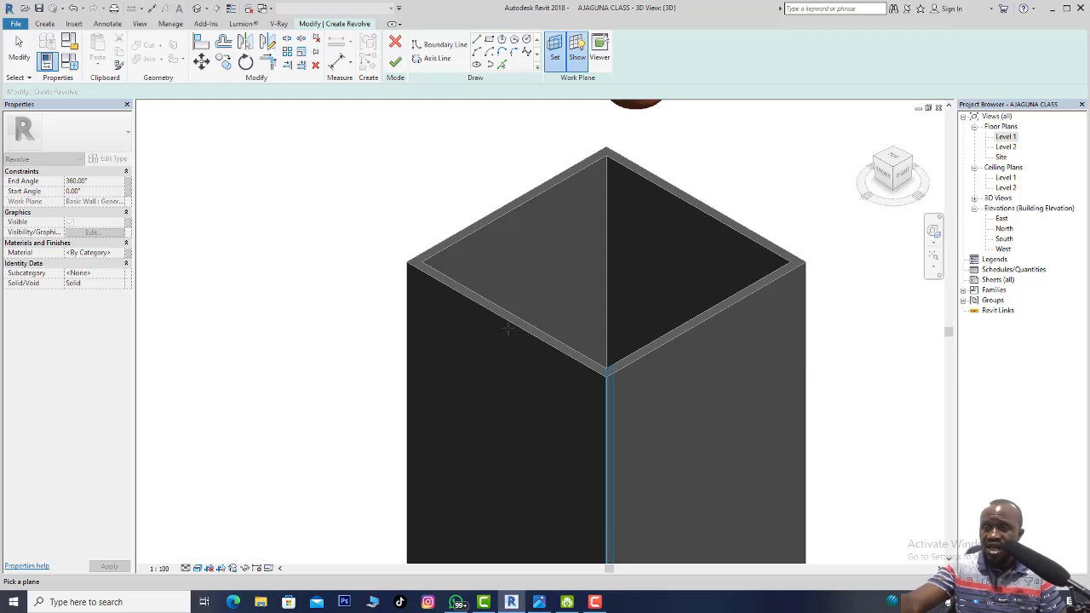
scroll(411, 286, up, 3)
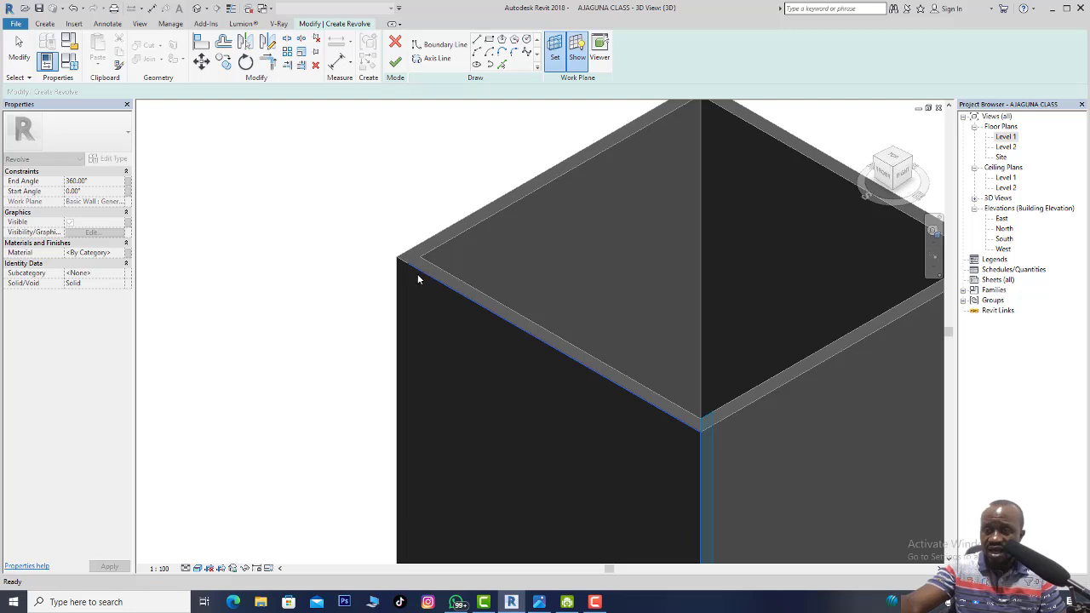
click(417, 274)
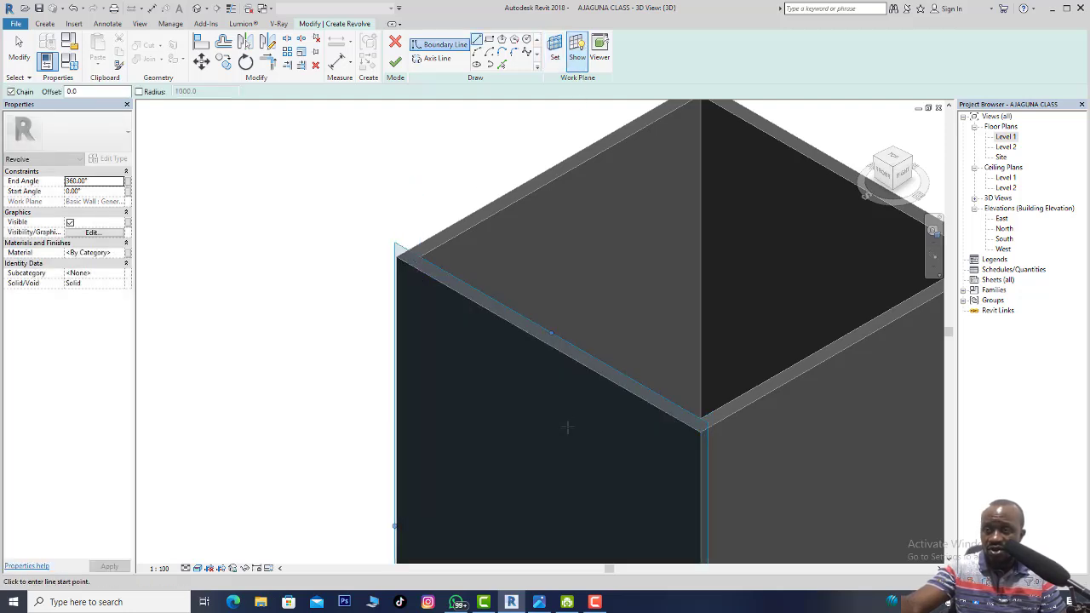
scroll(553, 334, down, 5)
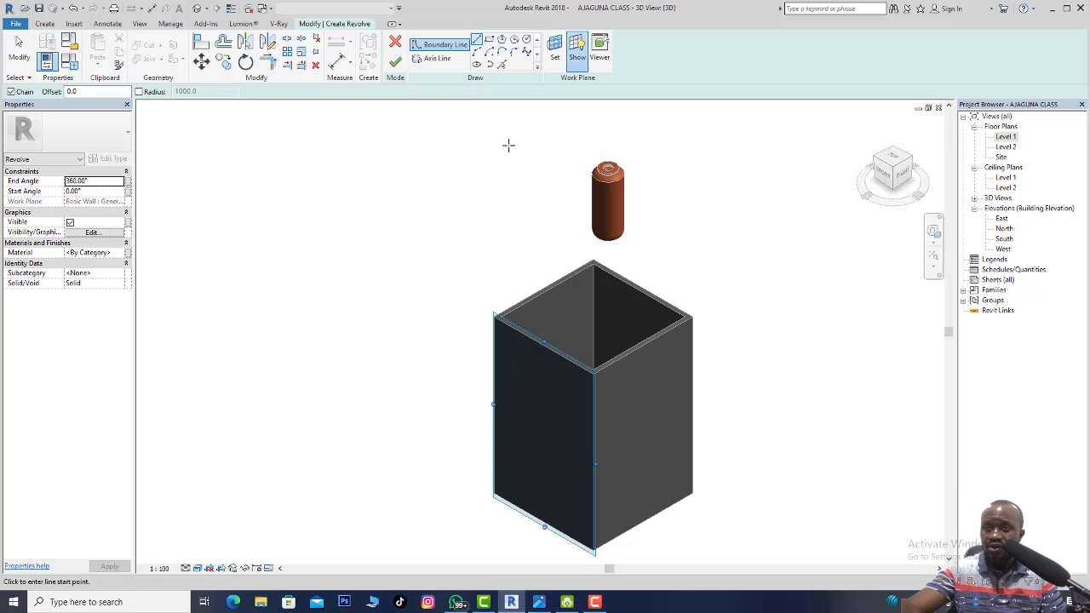
Orient the 3D view to the front and set its visual style to Wireframe.
click(884, 176)
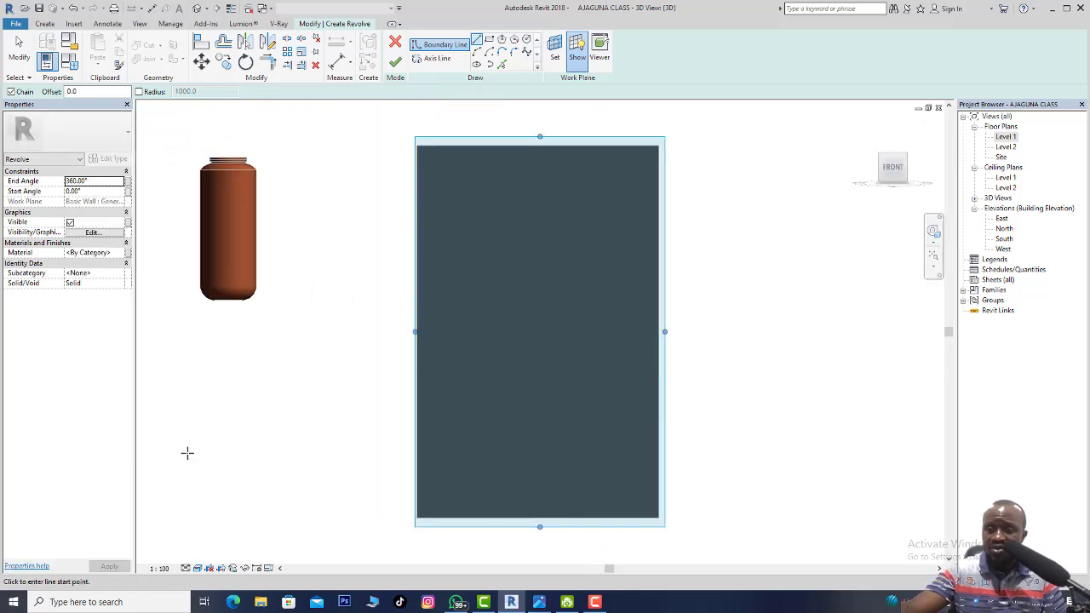
click(198, 569)
click(220, 499)
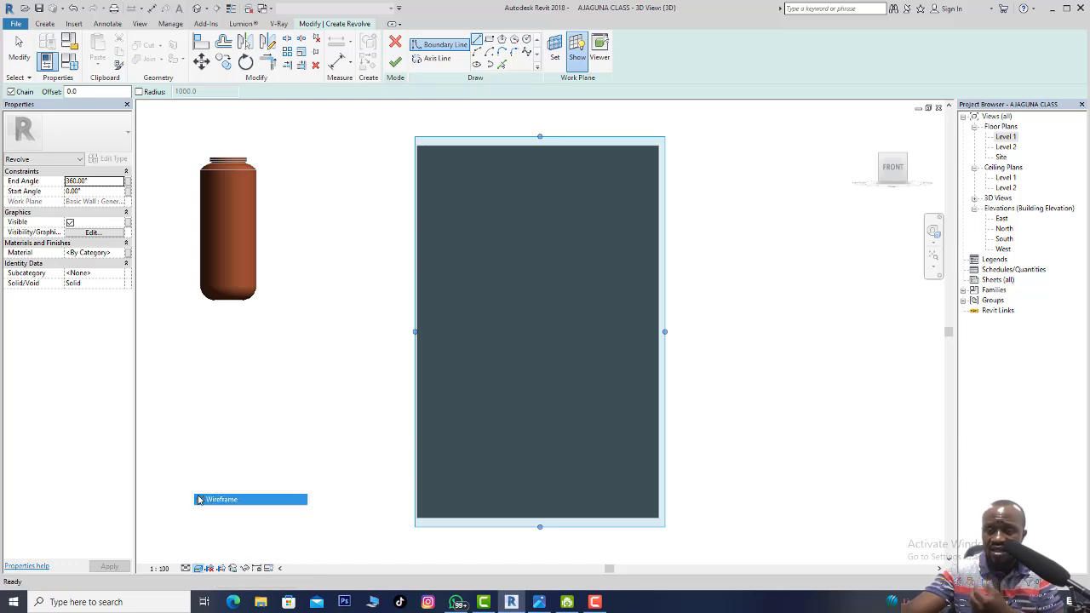
scroll(444, 481, down, 1)
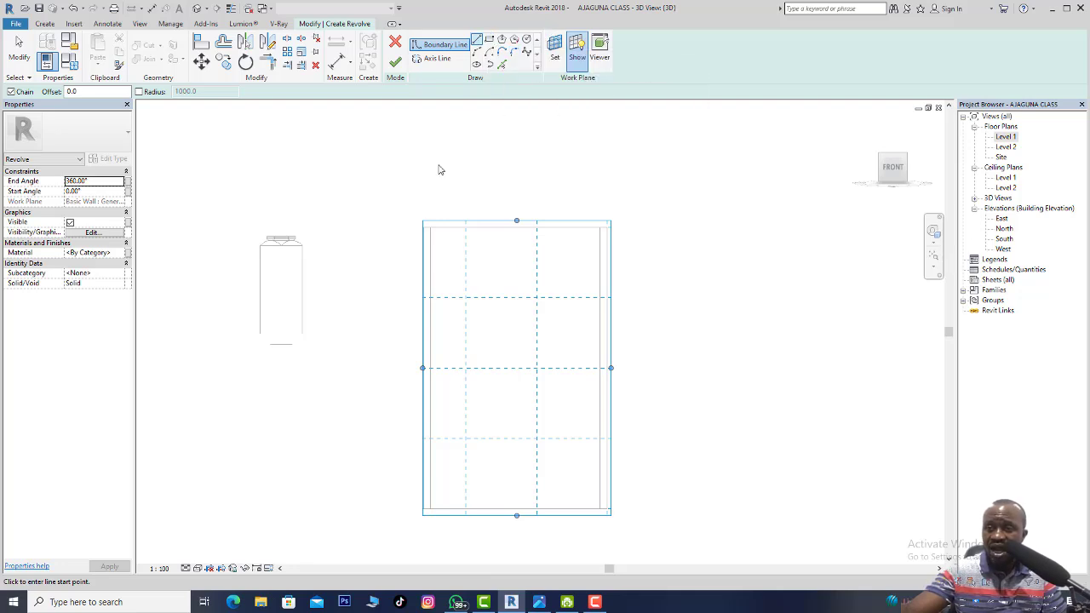
Sketch a vertical boundary line about 2800 mm long inside the front face of the box.
click(489, 283)
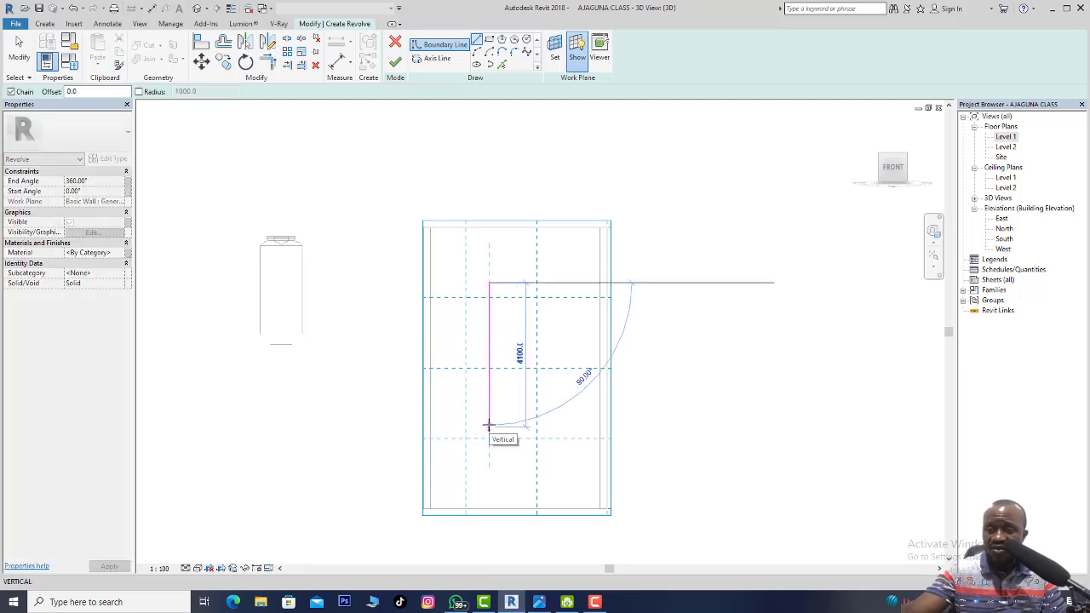
scroll(497, 367, up, 2)
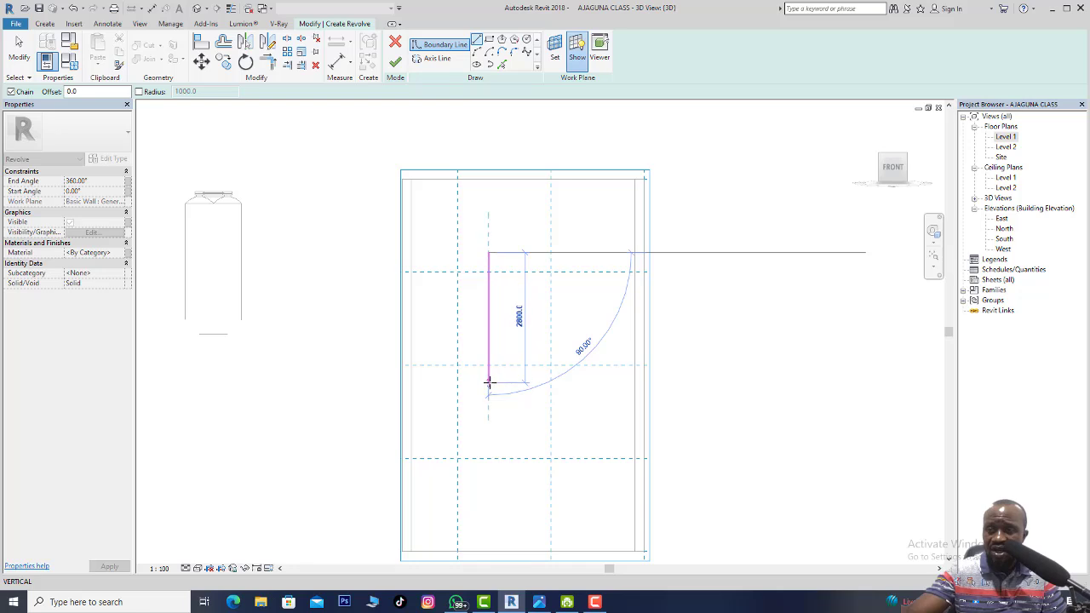
click(488, 383)
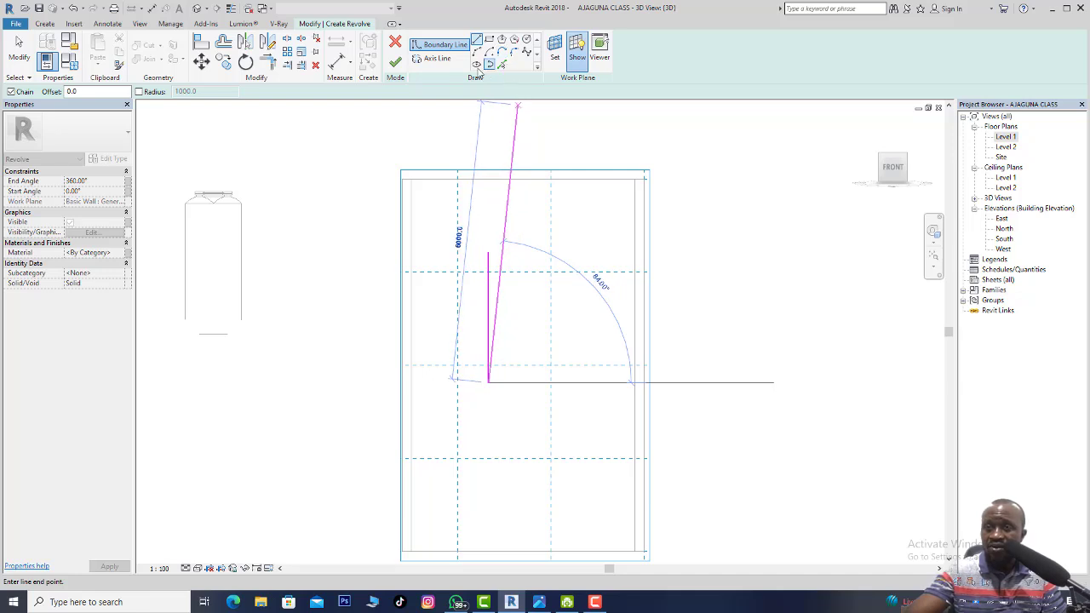
Offset a copy of the vertical boundary line 500 mm to its right.
click(223, 44)
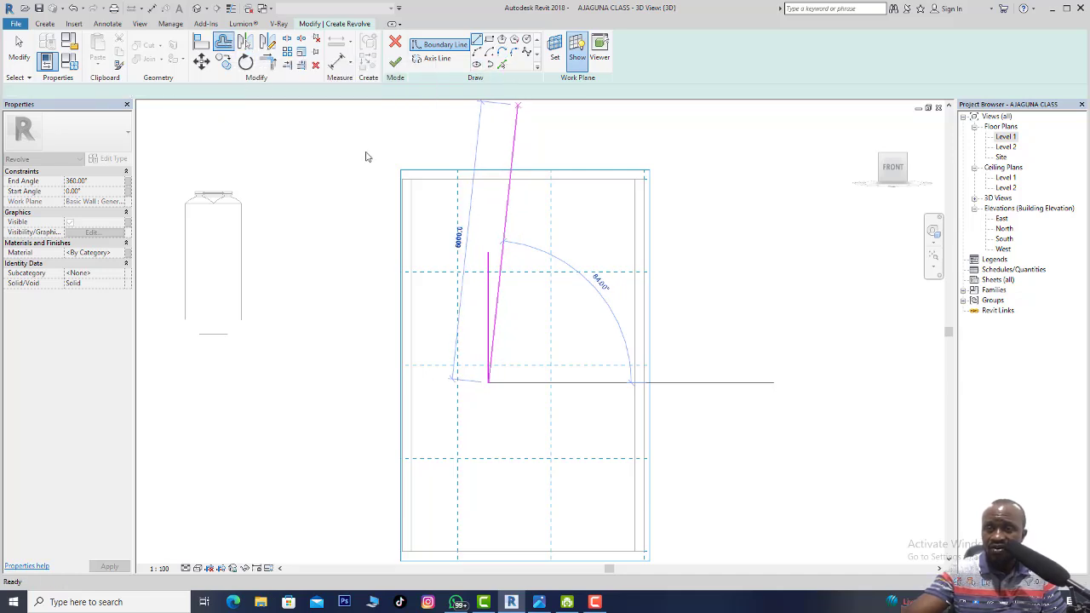
scroll(553, 253, up, 2)
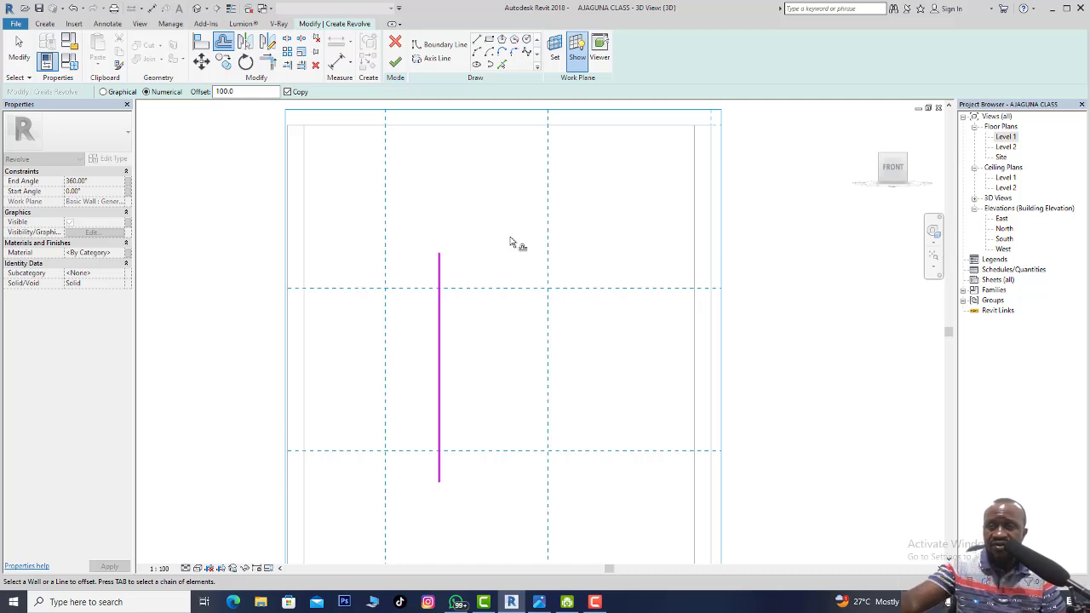
double_click(253, 91)
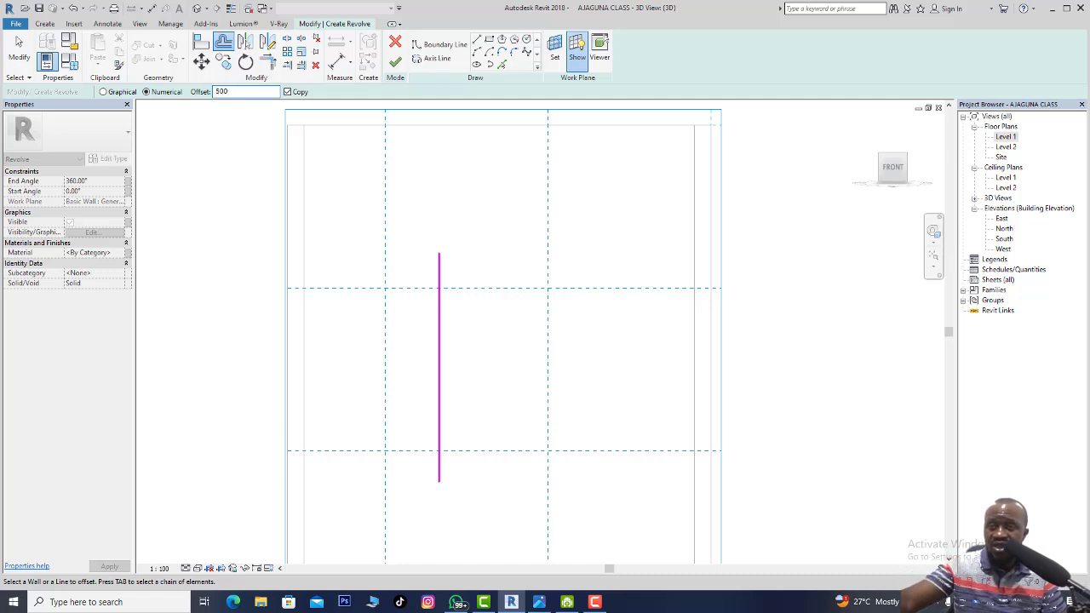
click(445, 308)
scroll(449, 308, down, 2)
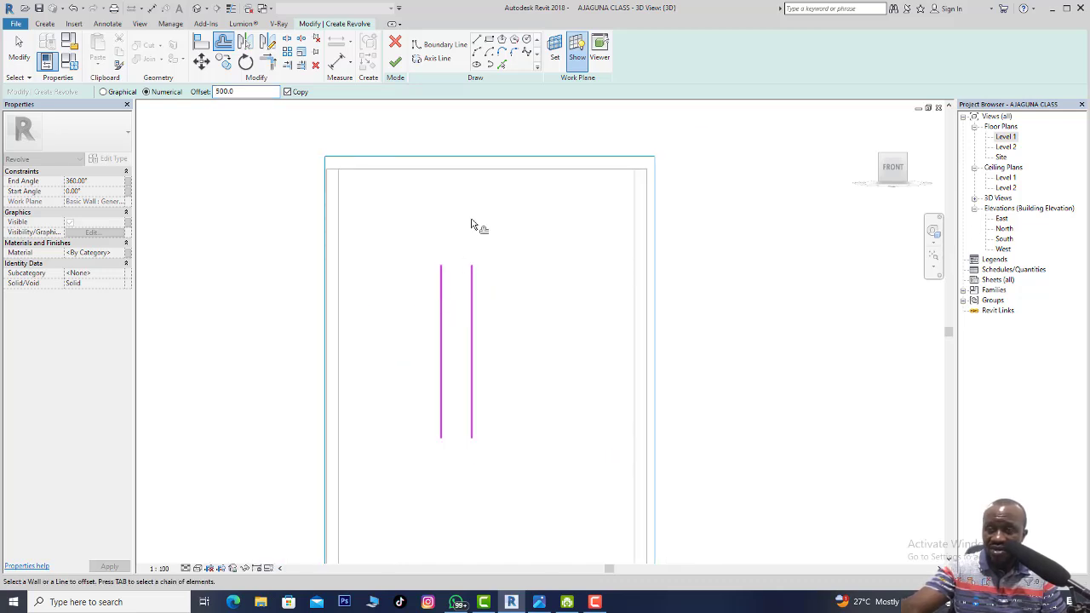
Join the lower ends of the two vertical lines with a tangent start-end-radius arc of 250 mm radius, bulging downward.
scroll(472, 225, up, 2)
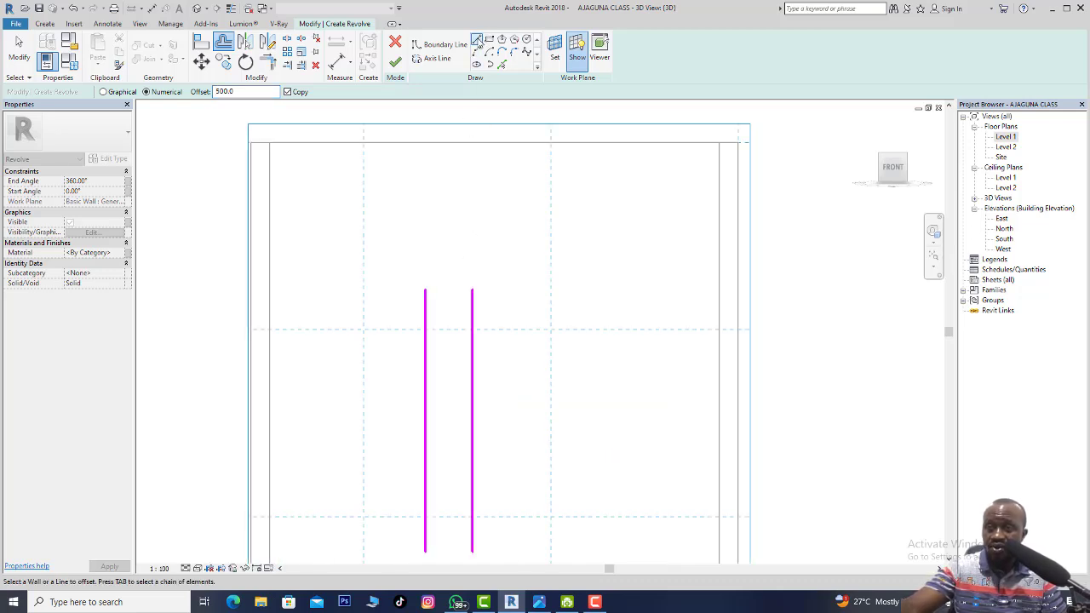
click(478, 52)
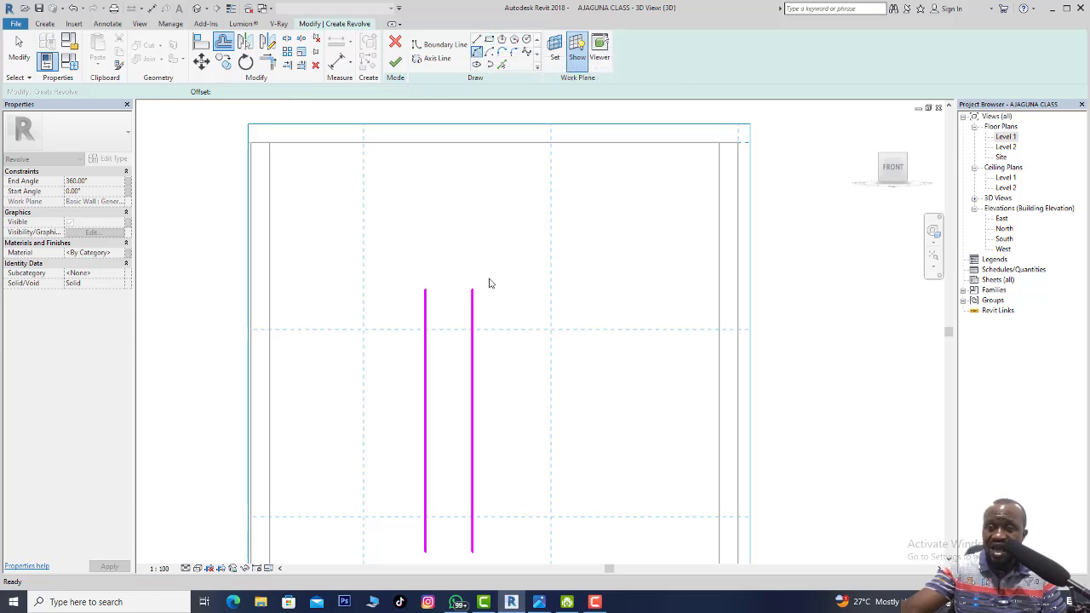
scroll(544, 315, down, 2)
scroll(503, 426, up, 3)
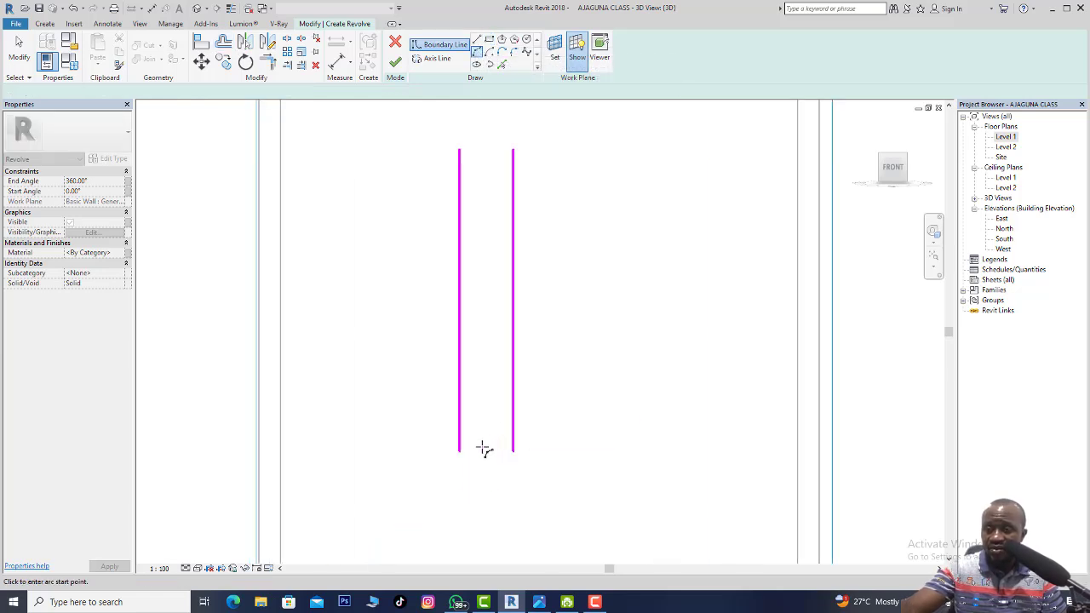
click(460, 451)
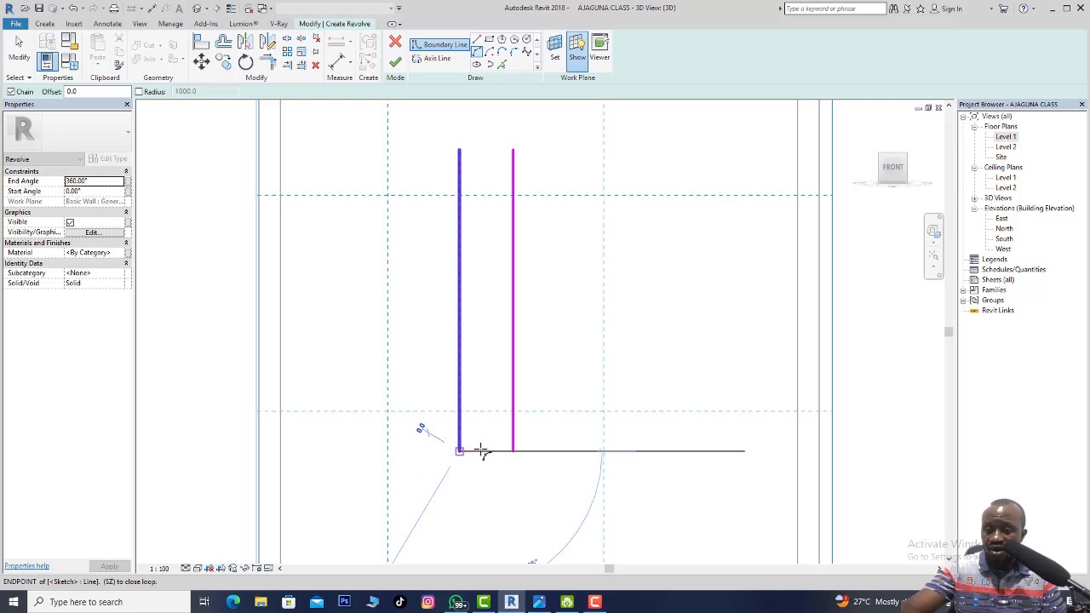
click(513, 450)
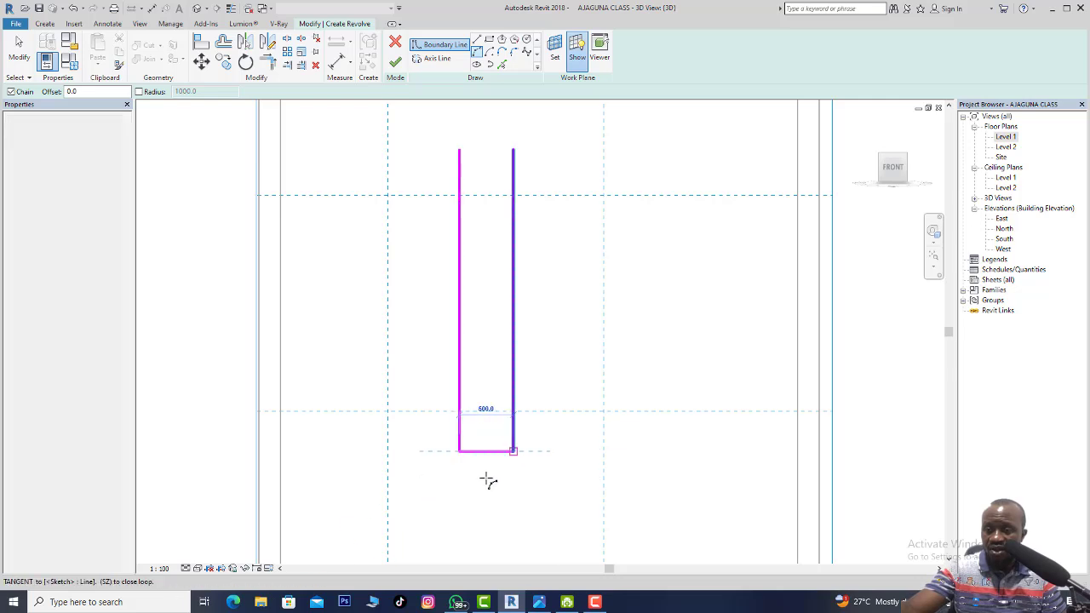
click(487, 481)
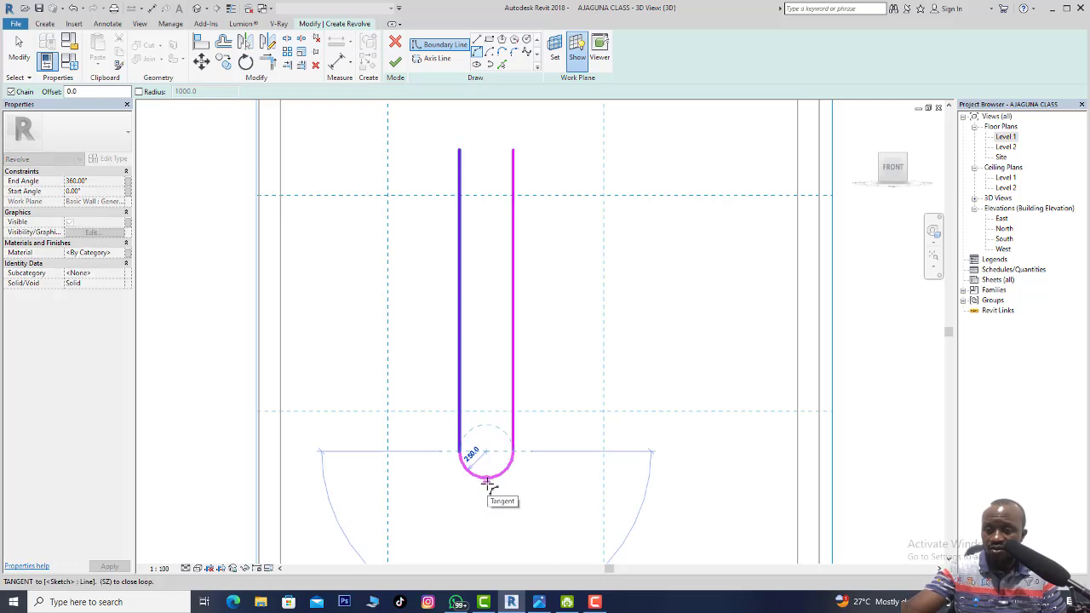
click(487, 482)
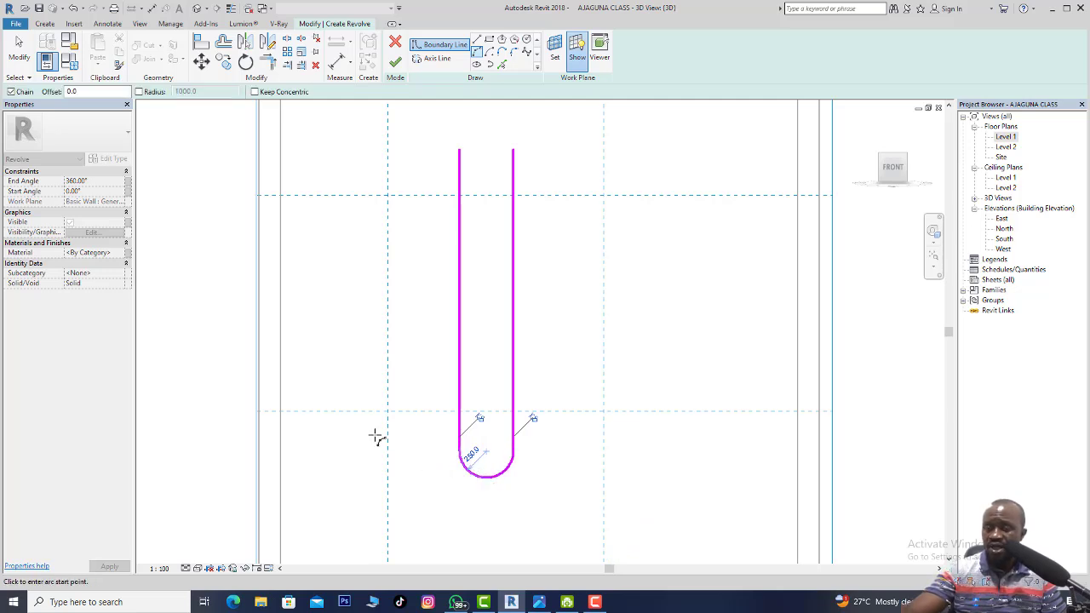
Close the upper ends of the two vertical lines with an upward arc of 250 mm radius.
scroll(417, 420, down, 2)
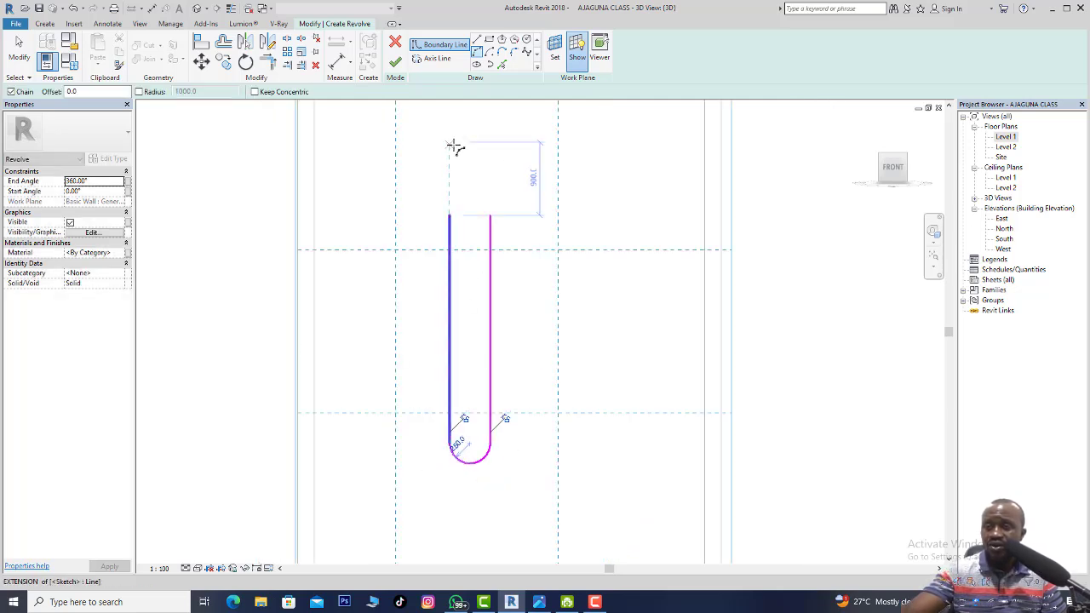
scroll(454, 146, up, 4)
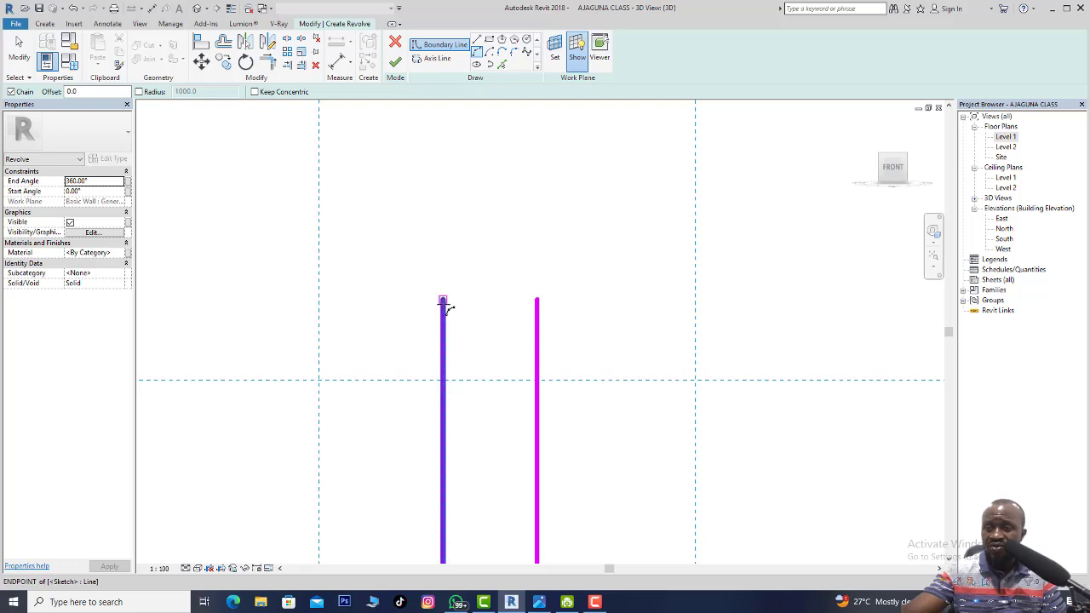
click(443, 300)
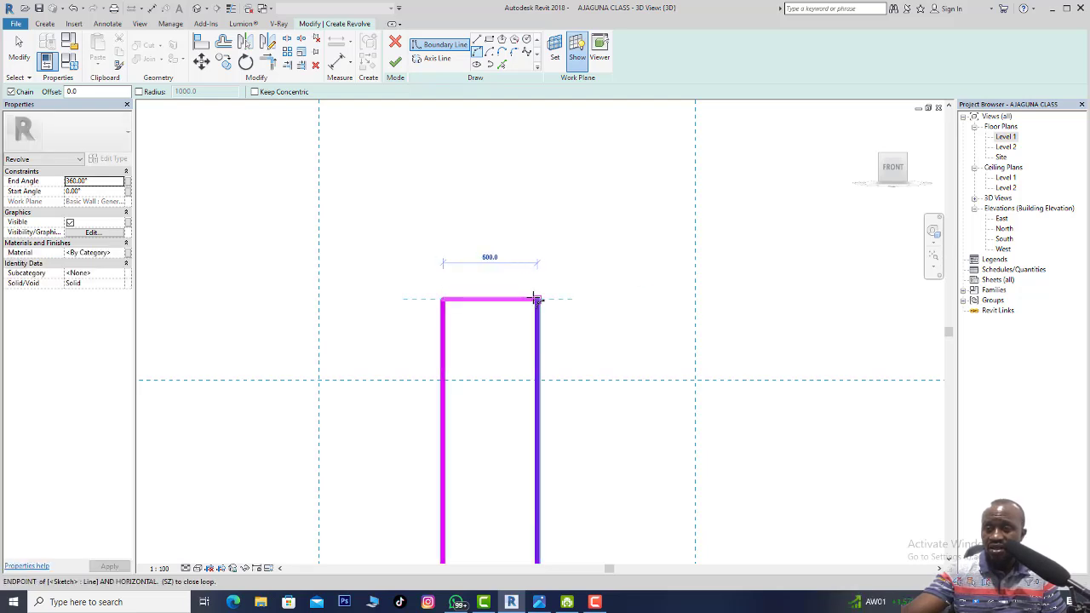
click(509, 245)
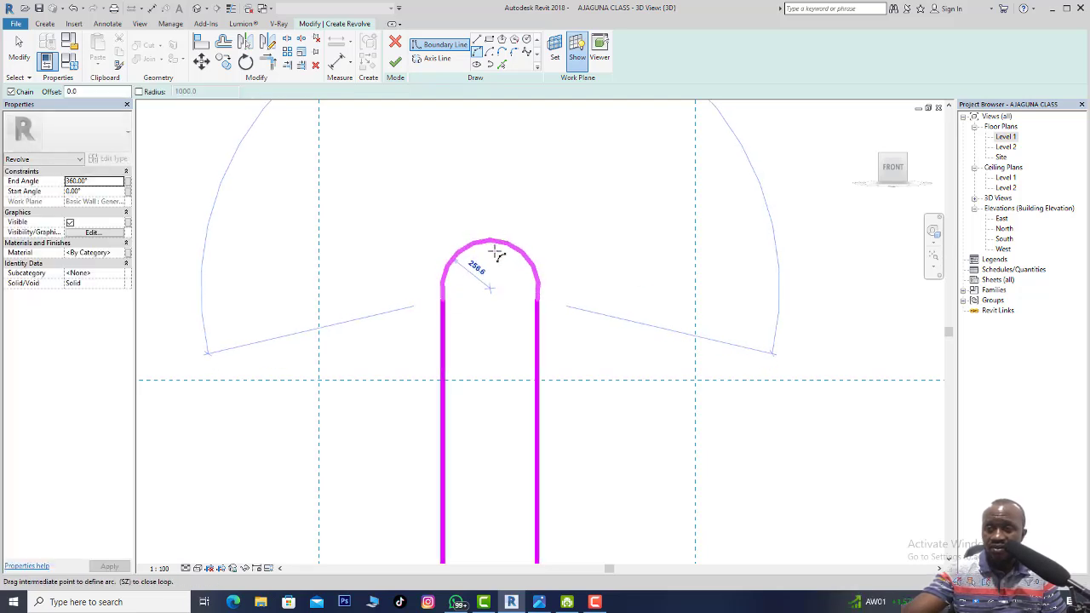
click(493, 258)
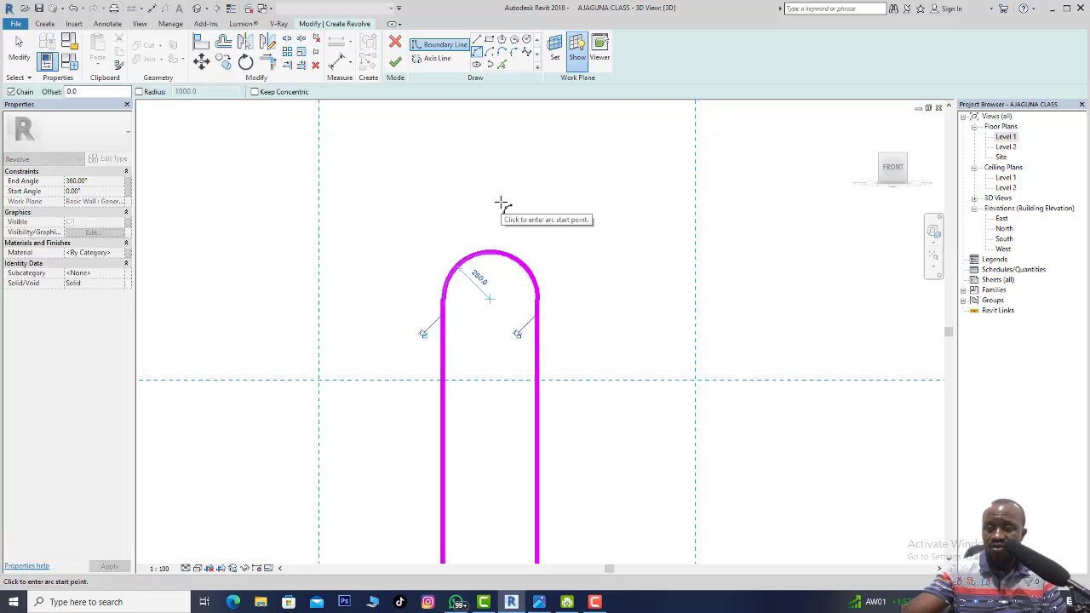
Draw a short vertical boundary line upward from the crown of the top arc, and end the line command.
click(477, 40)
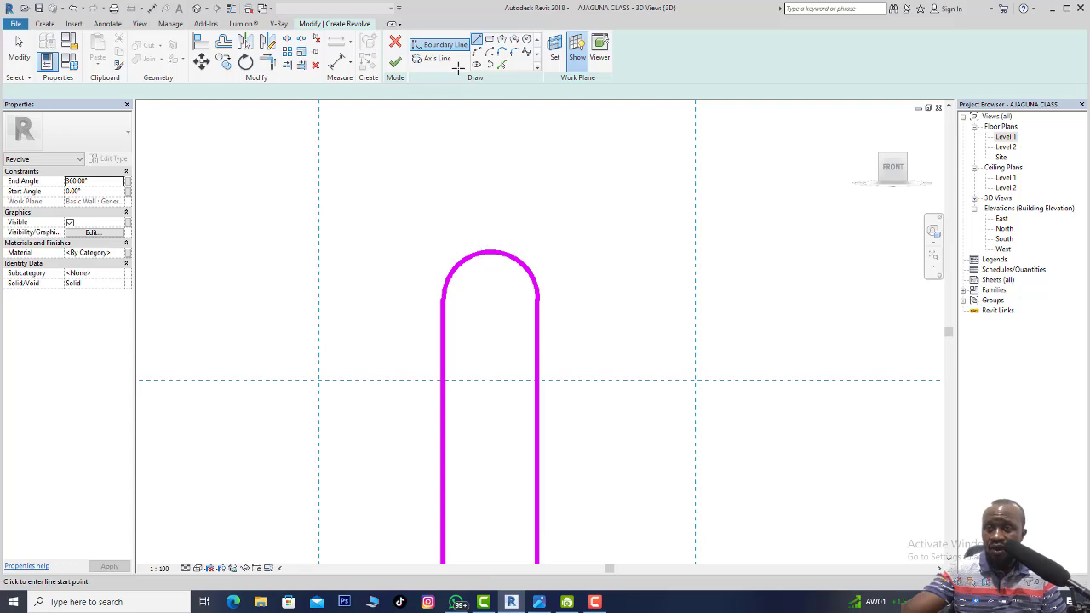
click(489, 249)
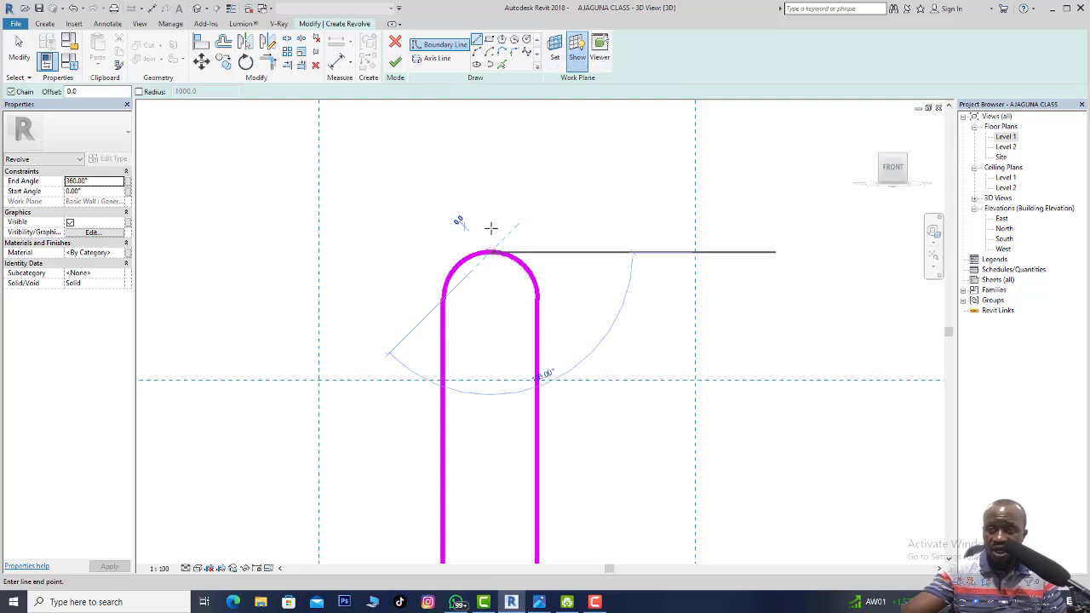
scroll(490, 228, up, 2)
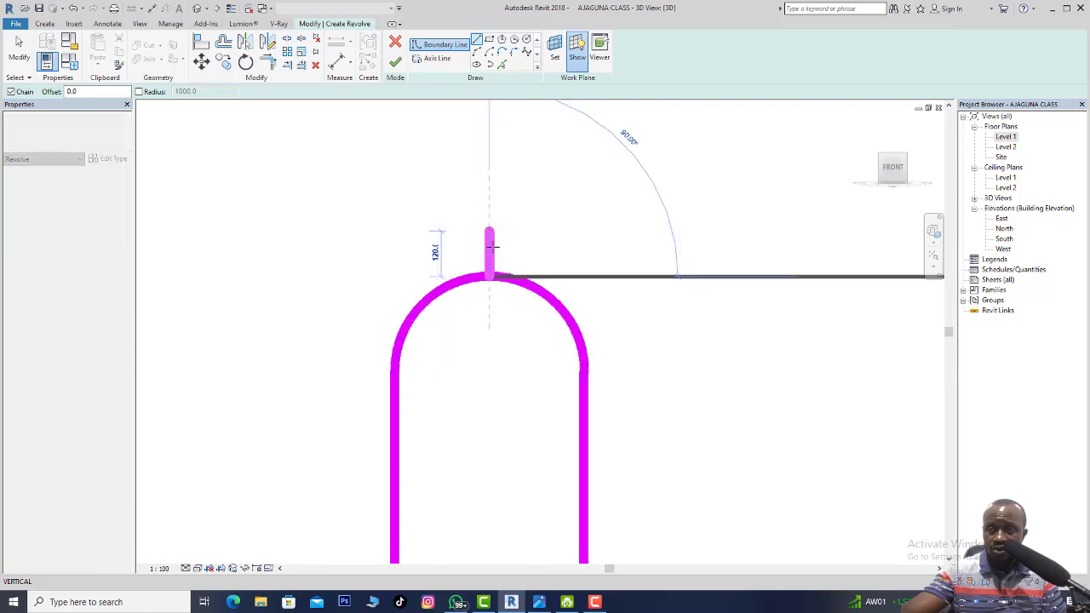
scroll(489, 247, up, 2)
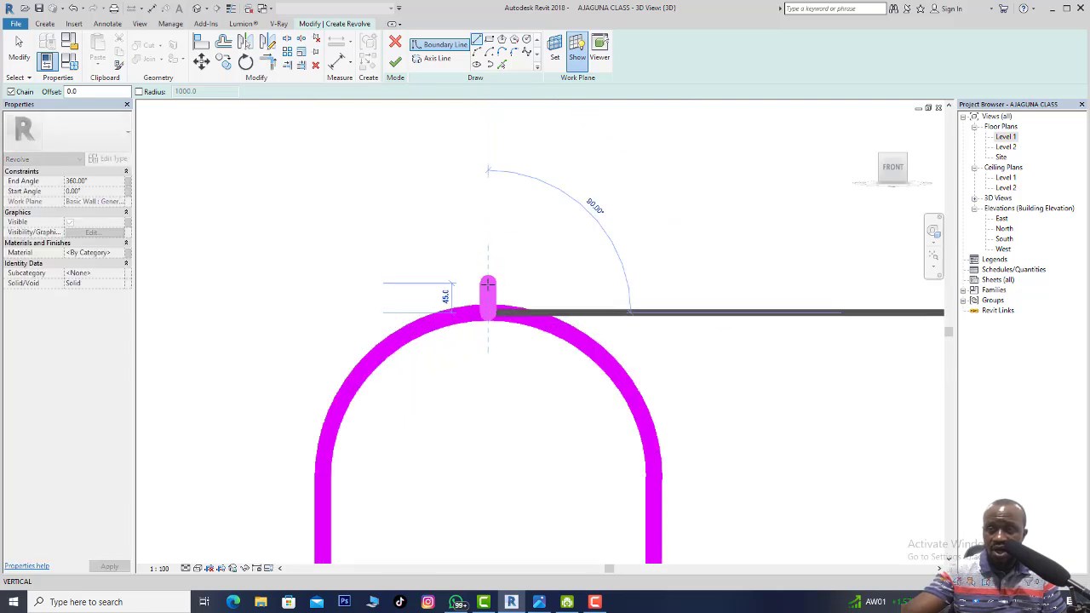
click(487, 290)
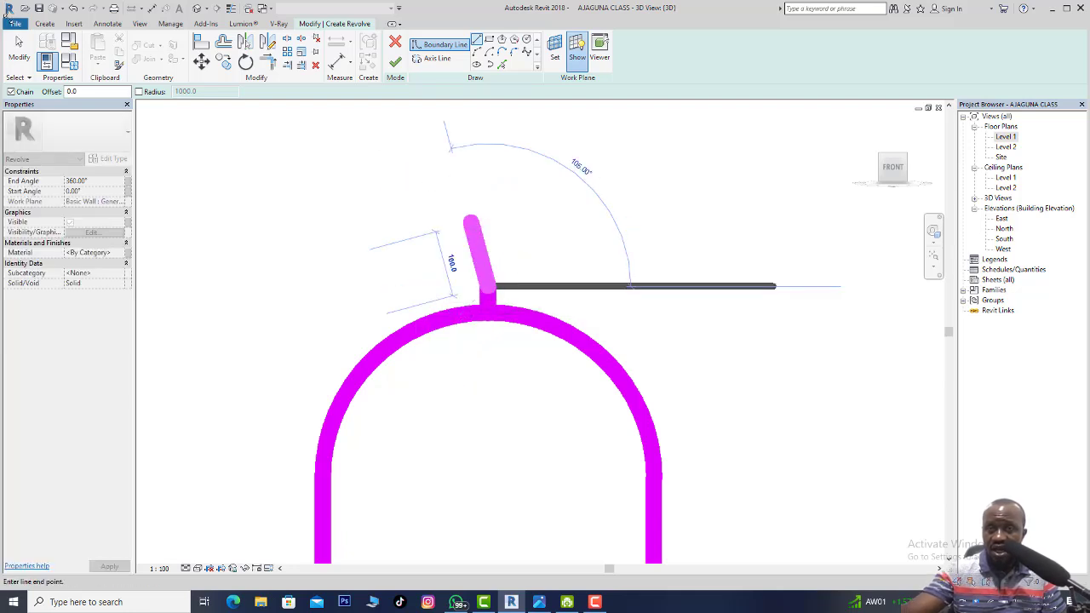
click(19, 49)
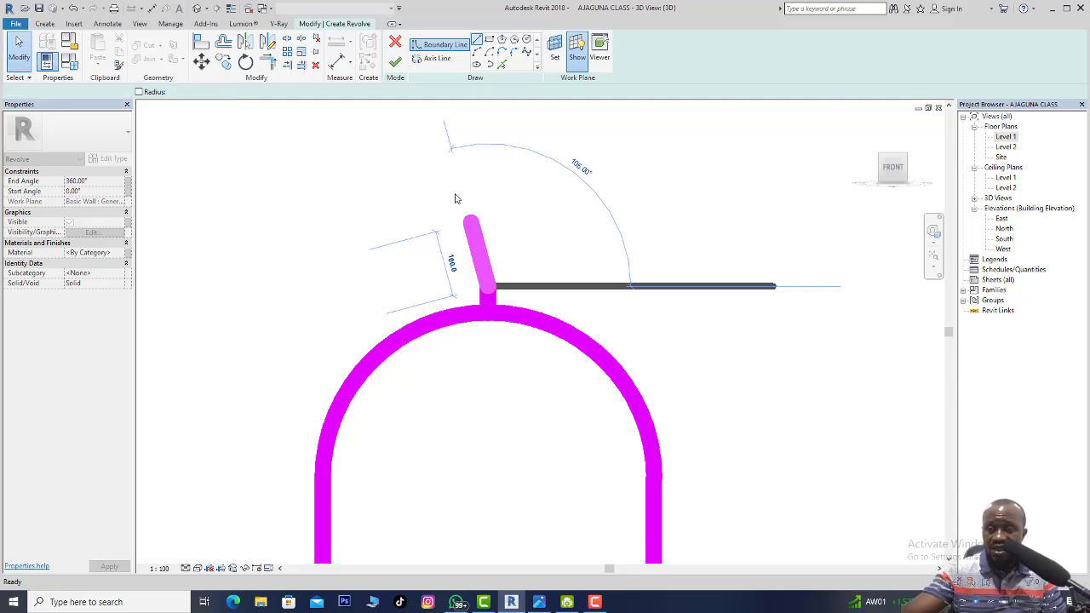
click(417, 317)
click(469, 247)
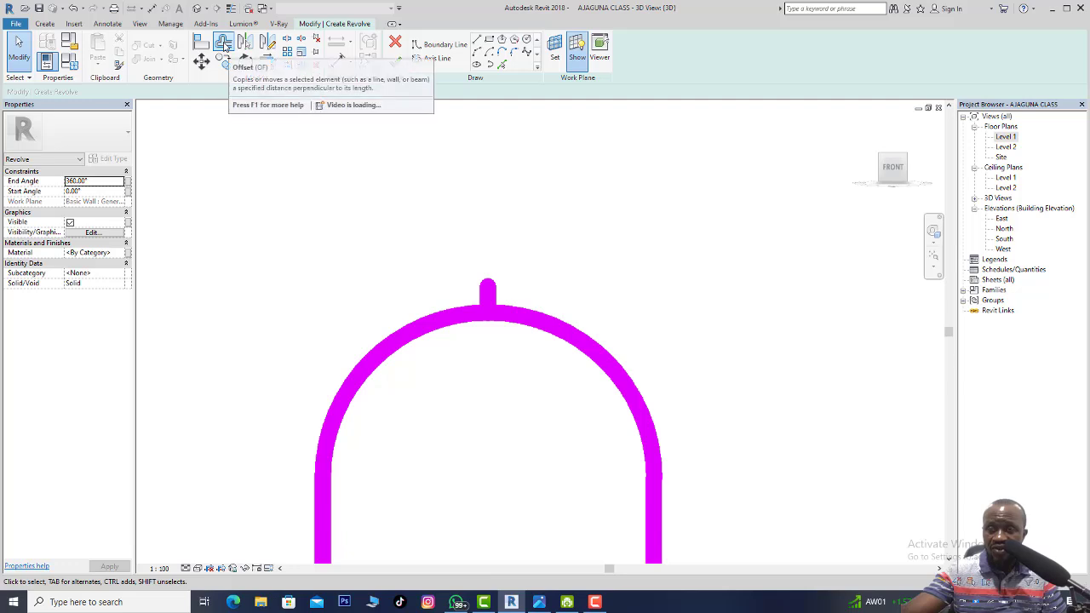
Offset copies of the short vertical line above the top arc 100 mm to both sides.
click(224, 44)
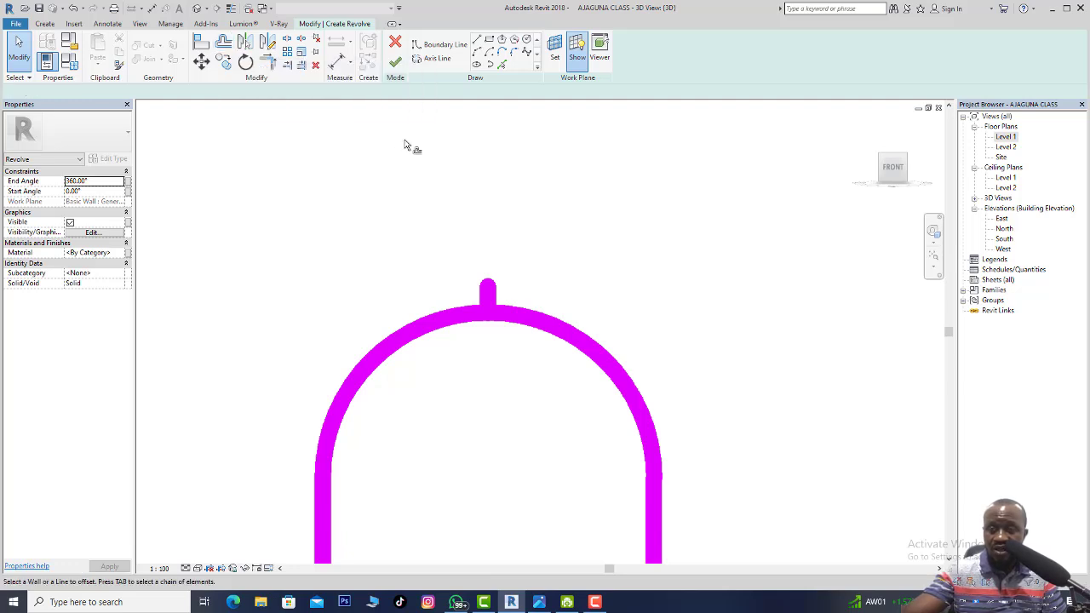
scroll(677, 255, down, 2)
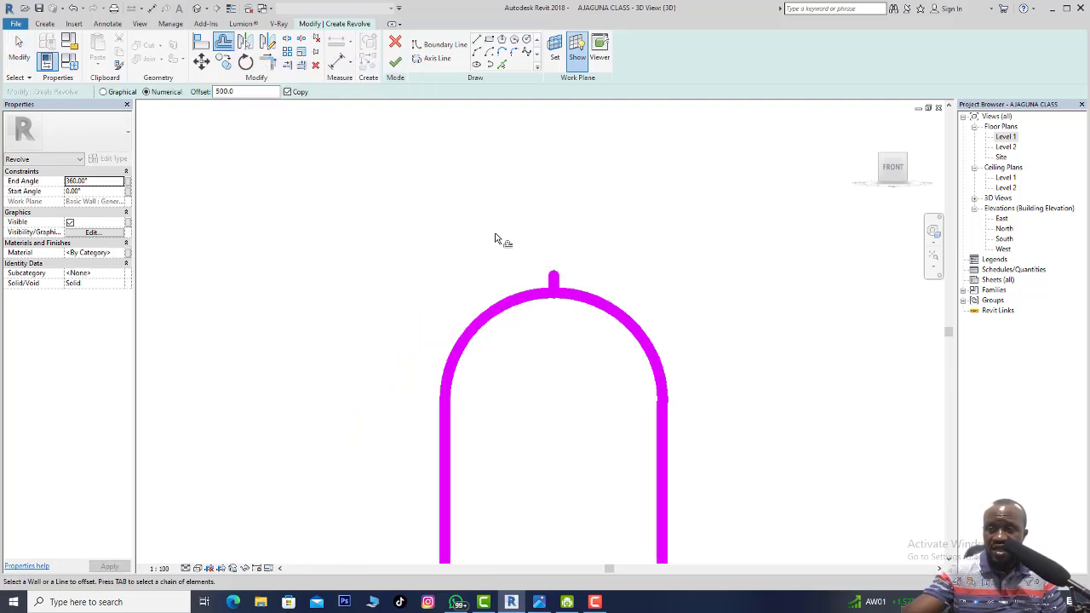
scroll(499, 236, up, 3)
scroll(635, 275, up, 1)
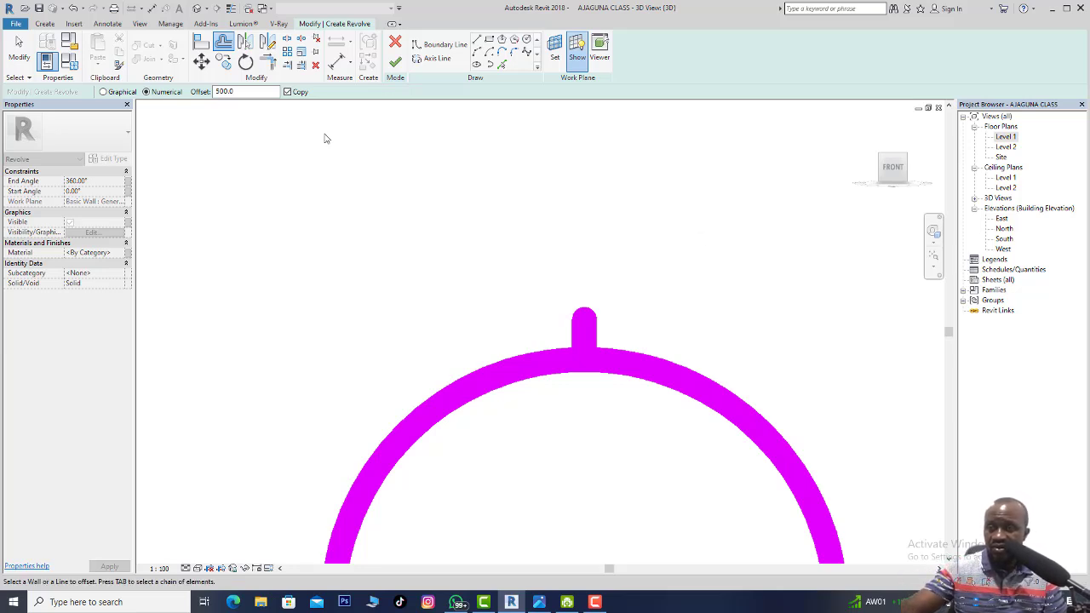
double_click(214, 91)
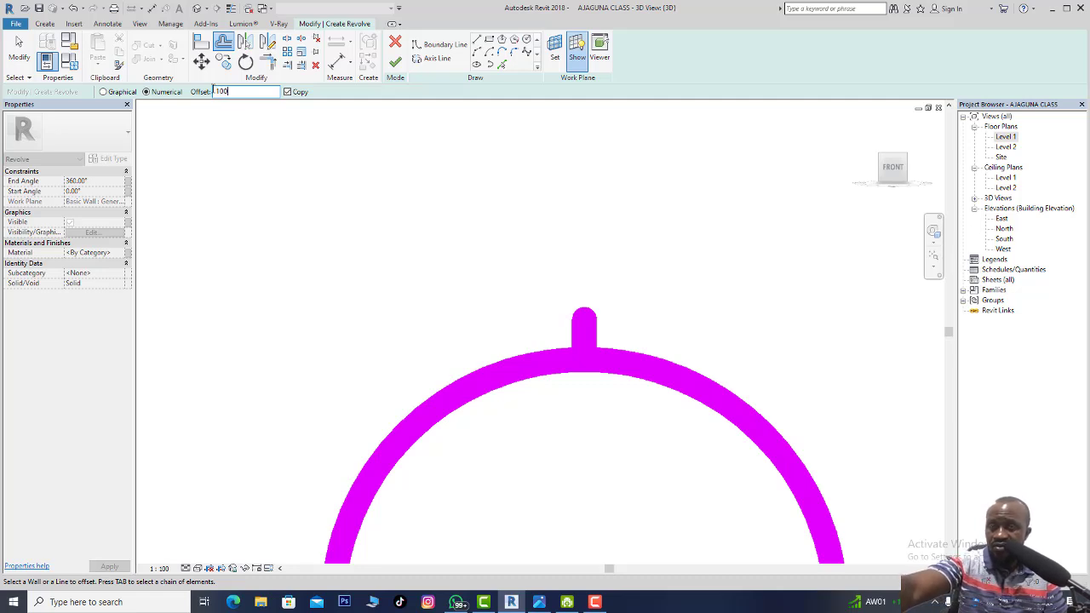
click(584, 336)
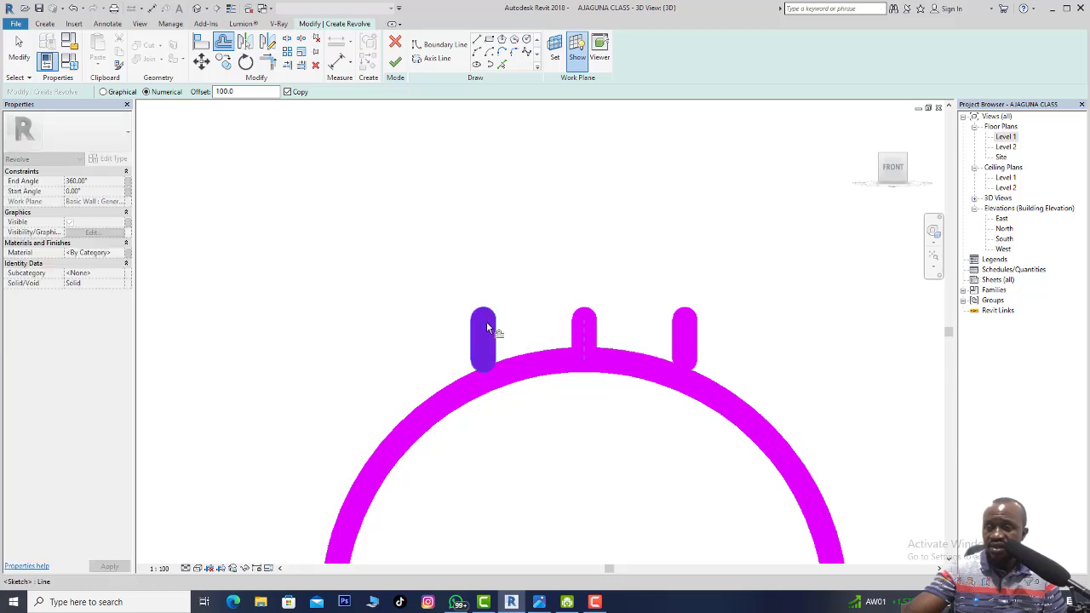
scroll(555, 325, down, 5)
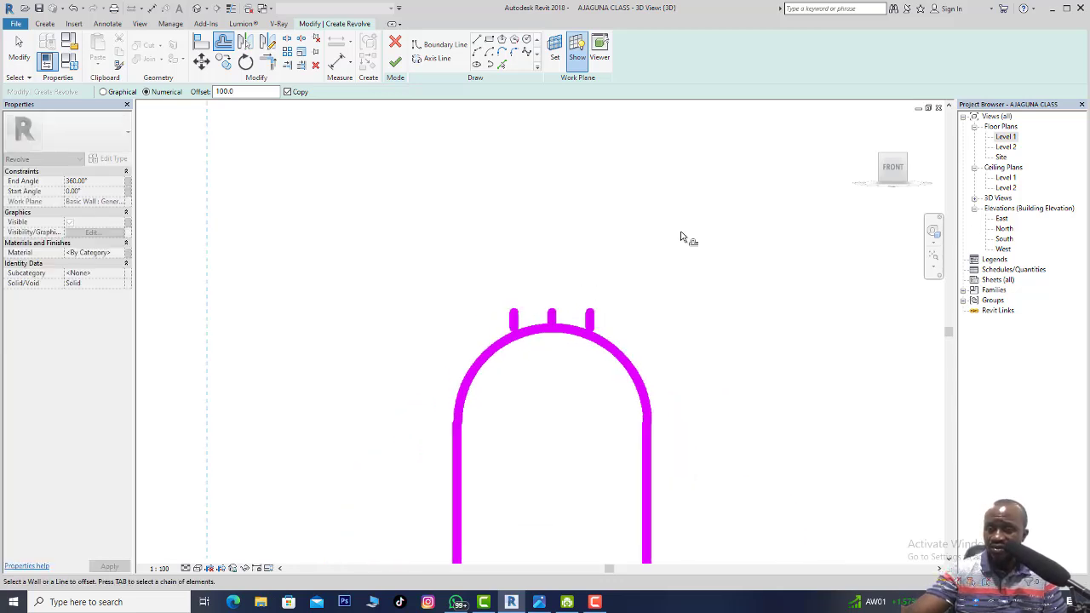
Offset copies of the middle short vertical line above the top arc 50 mm to both sides.
scroll(557, 263, up, 2)
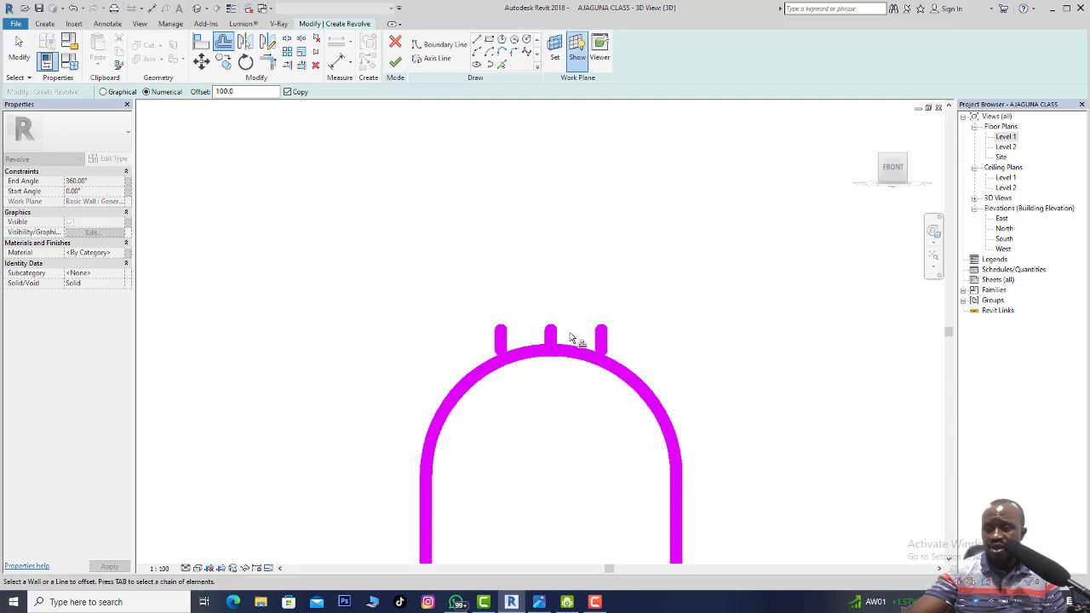
scroll(566, 336, down, 2)
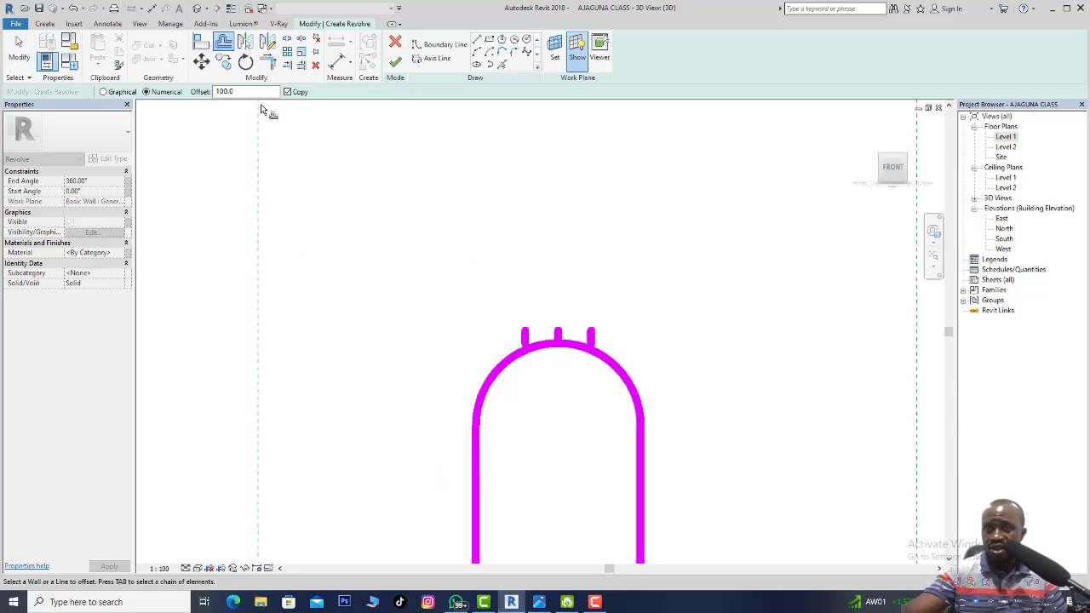
double_click(213, 92)
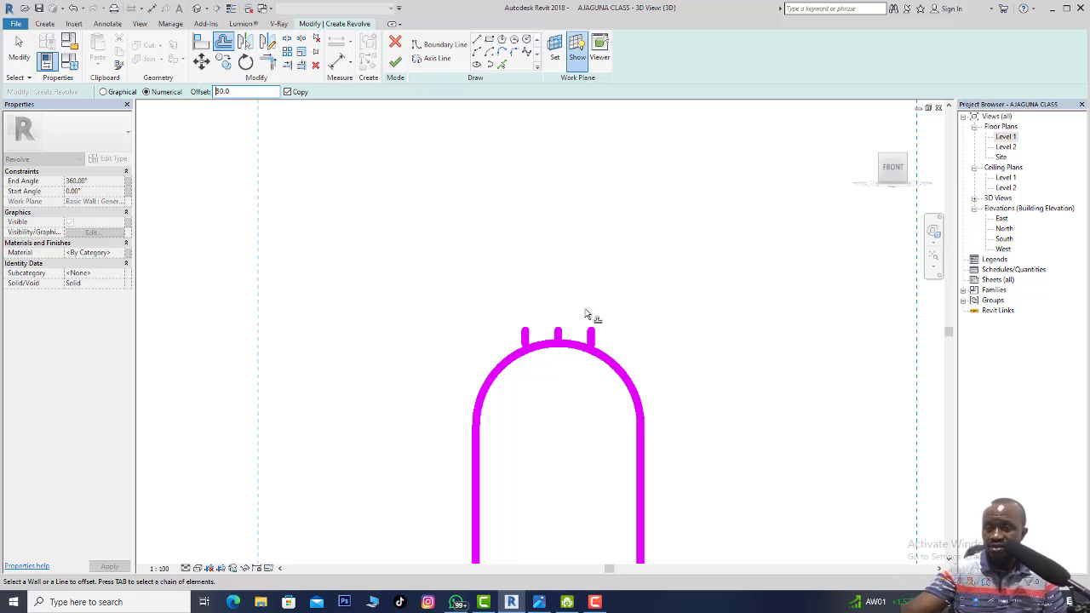
text(50.0)
scroll(564, 332, up, 3)
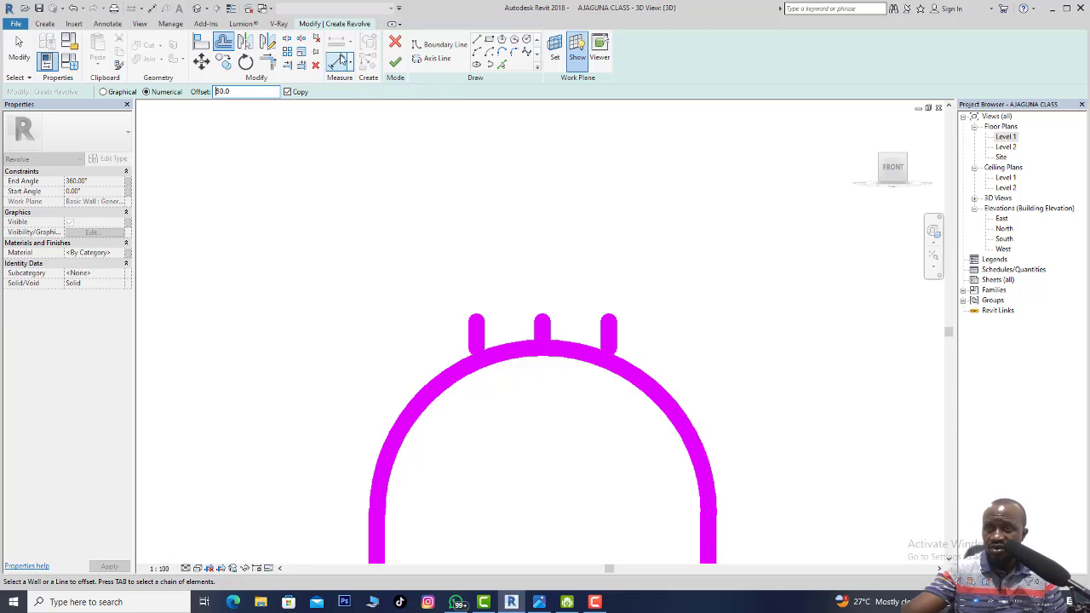
click(544, 332)
click(538, 334)
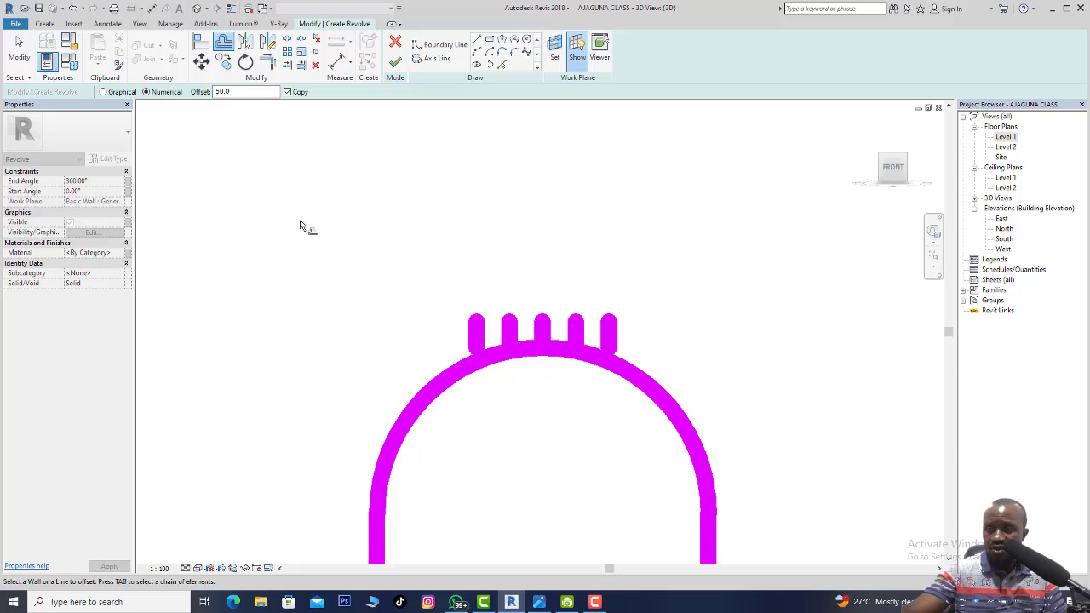
Delete the two outermost short vertical lines and the middle one above the arc, keeping the pair 100 mm apart.
click(29, 50)
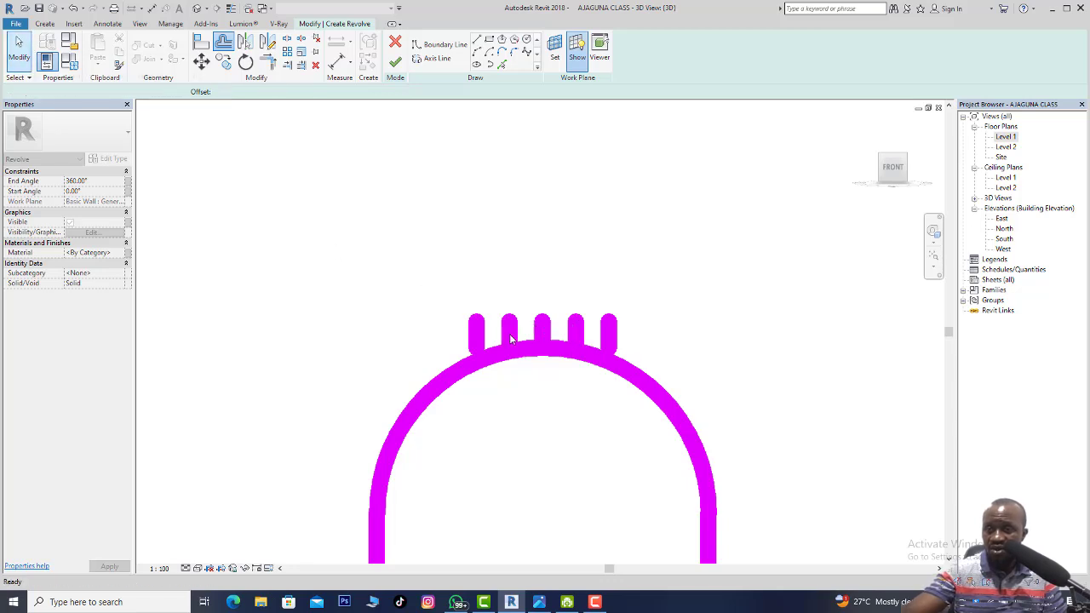
click(479, 336)
key(Delete)
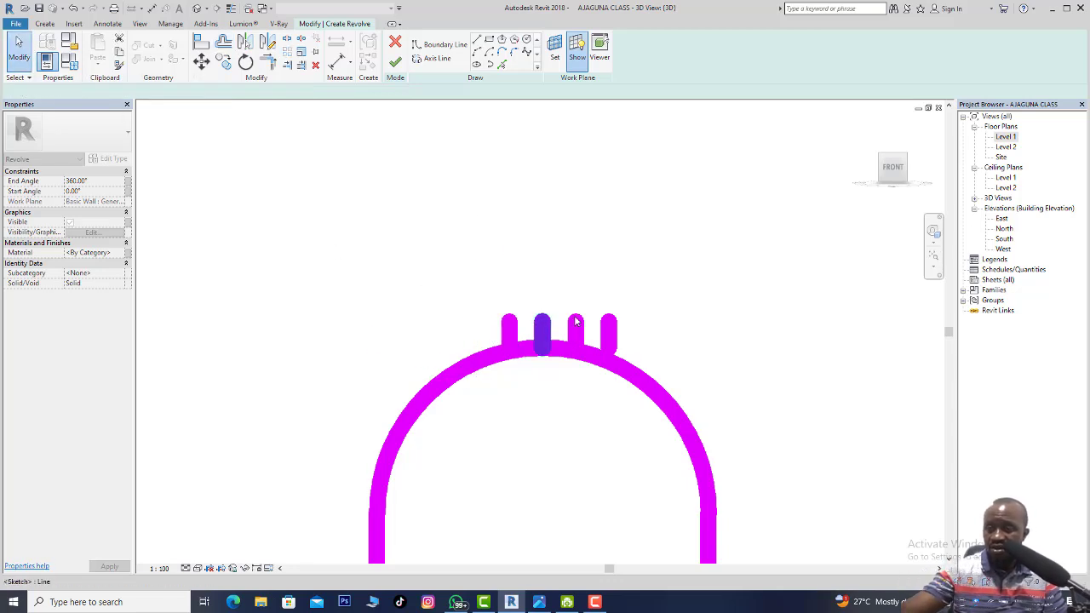
click(610, 332)
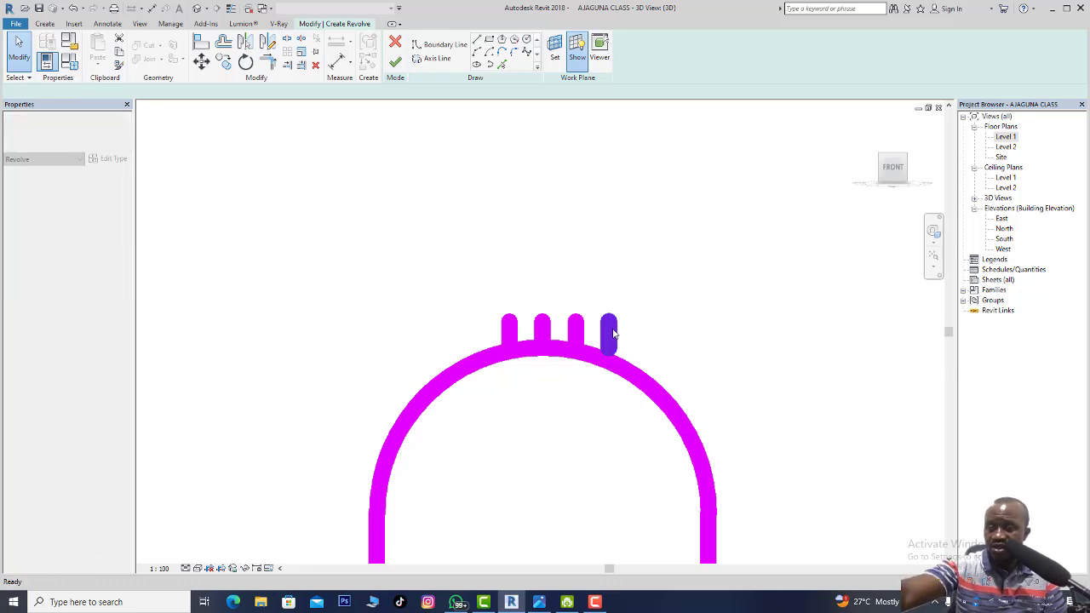
key(Delete)
click(540, 332)
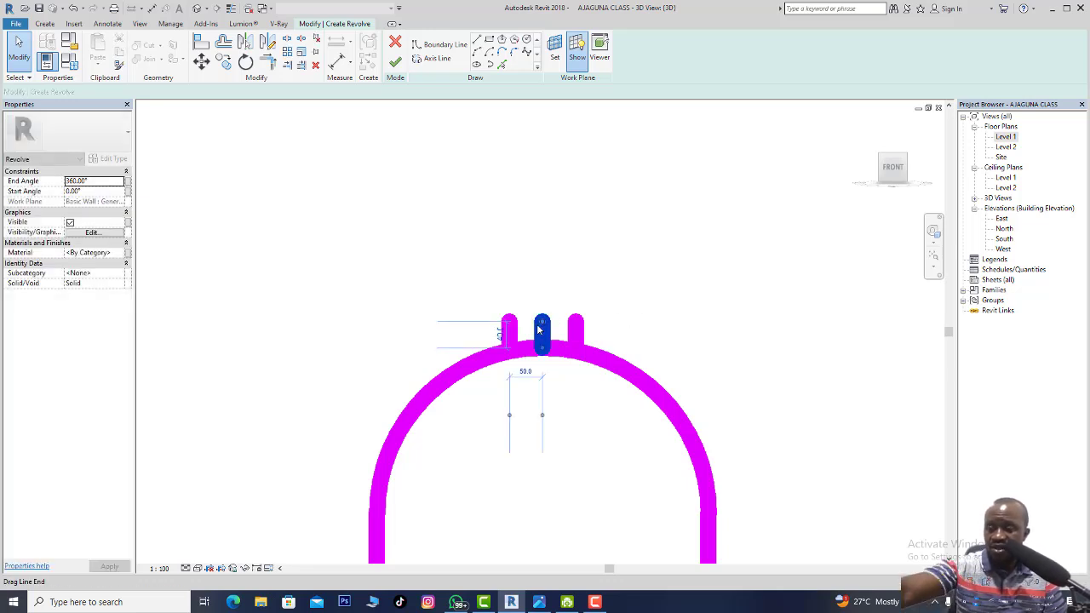
key(Delete)
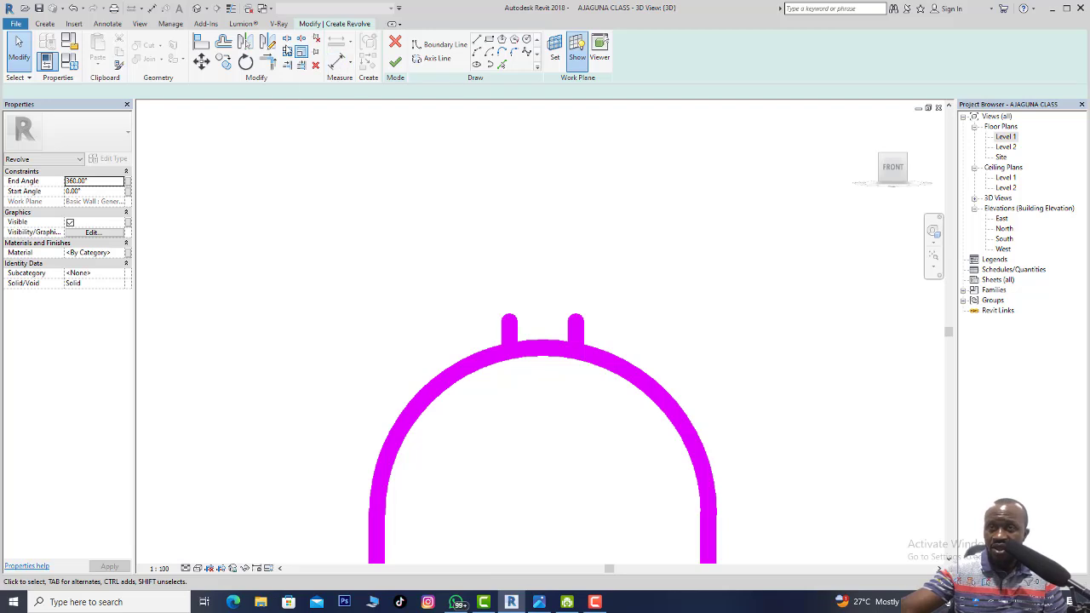
Split the top arc at its crown and trim each half to a corner with the adjacent short vertical line.
click(286, 40)
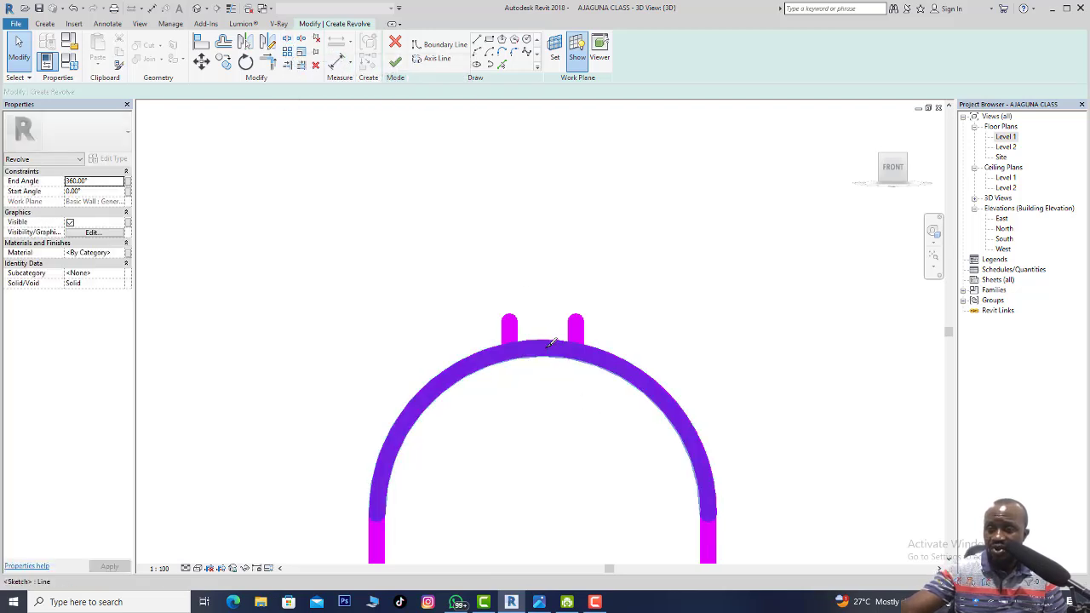
click(545, 348)
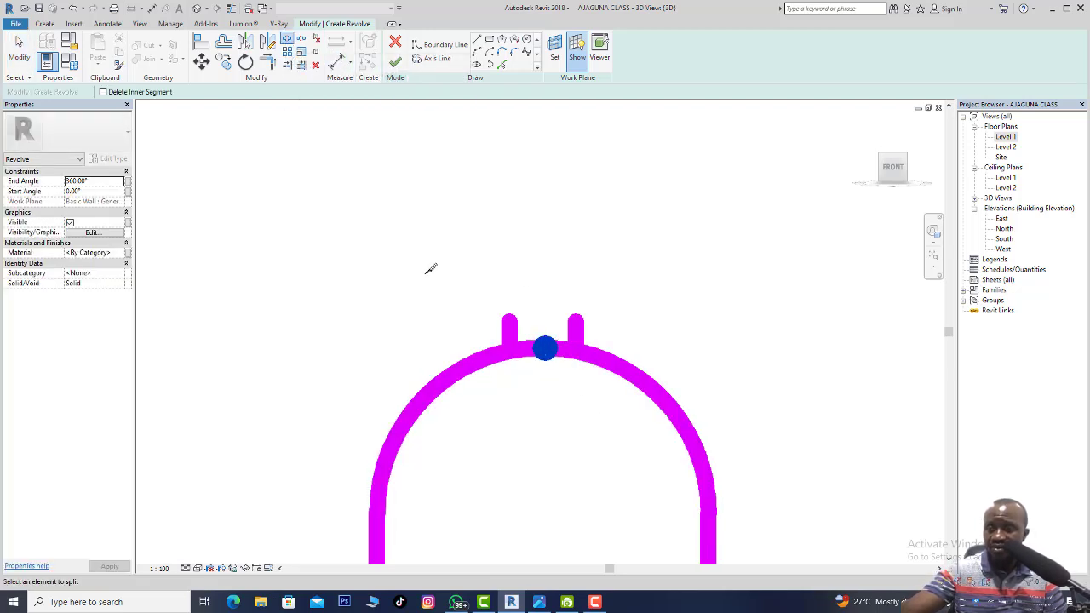
click(268, 61)
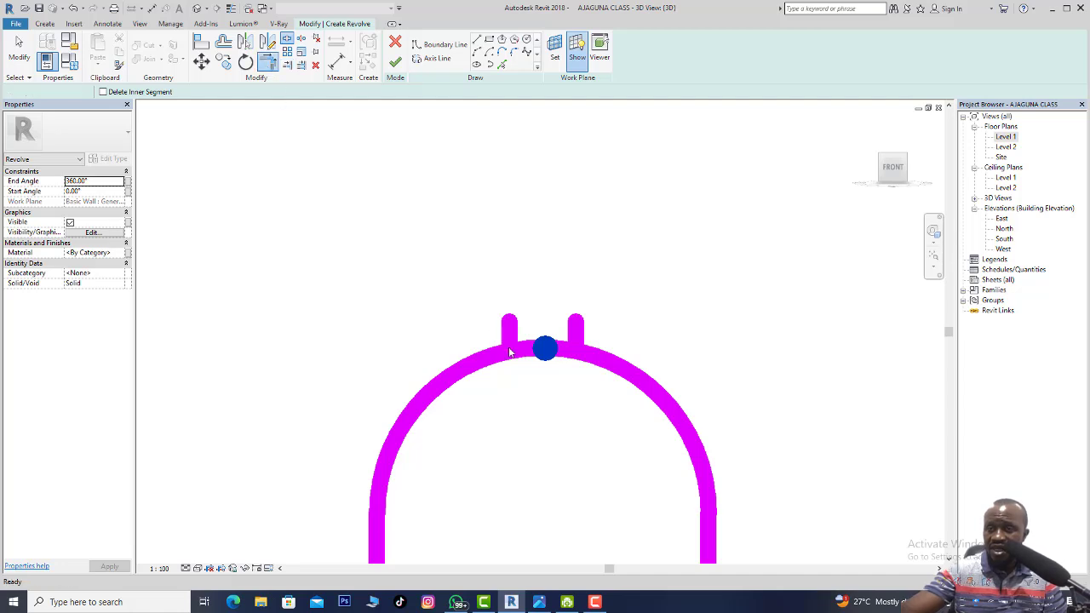
click(509, 341)
click(534, 352)
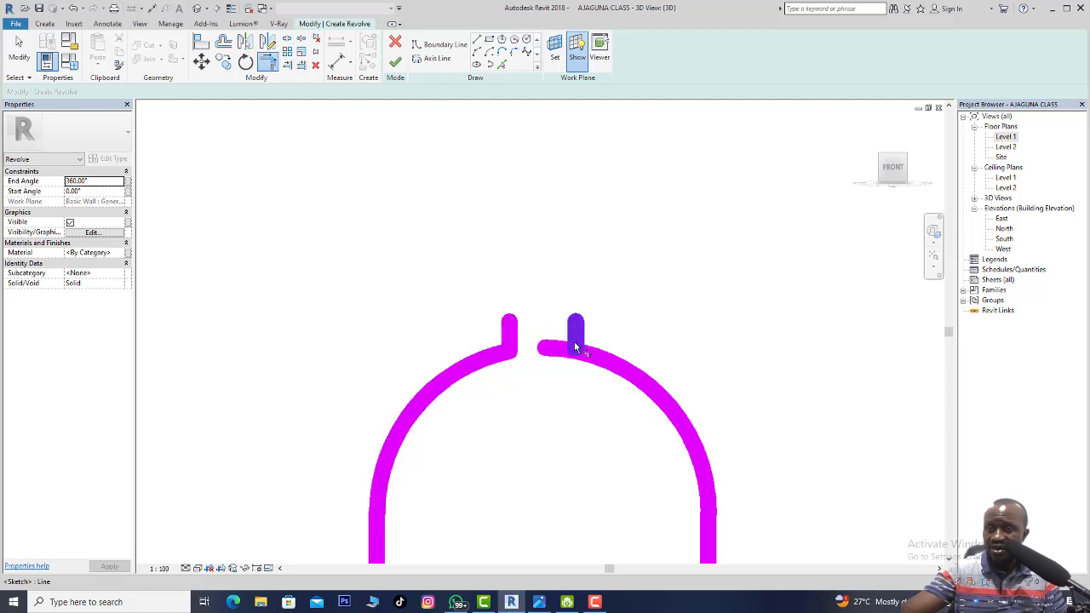
click(574, 339)
click(603, 360)
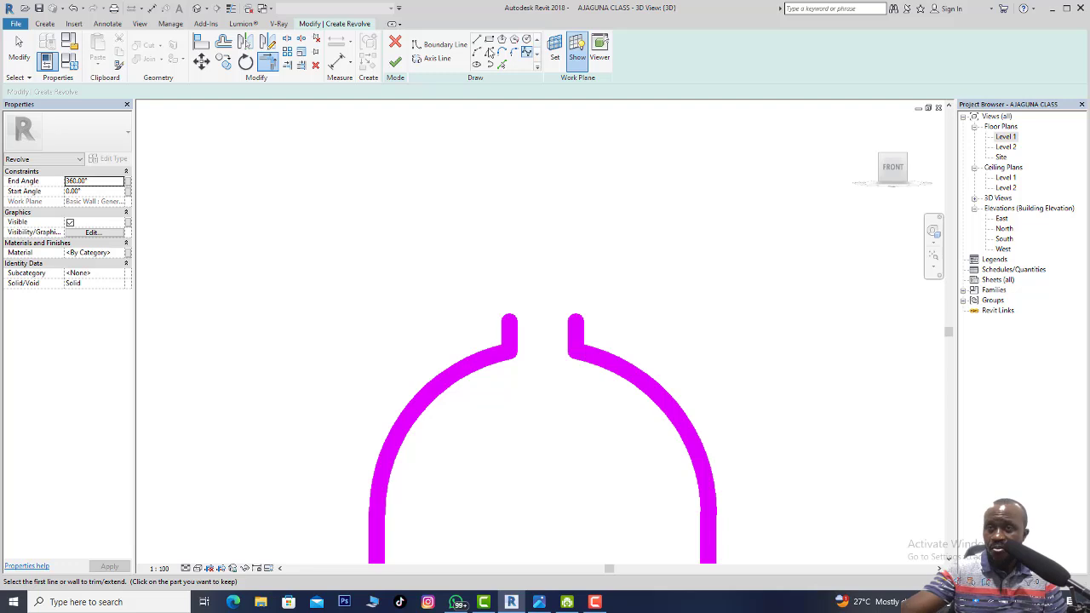
Draw a 100 mm horizontal boundary line joining the upper ends of the two neck lines, and end the line command.
click(476, 39)
click(509, 315)
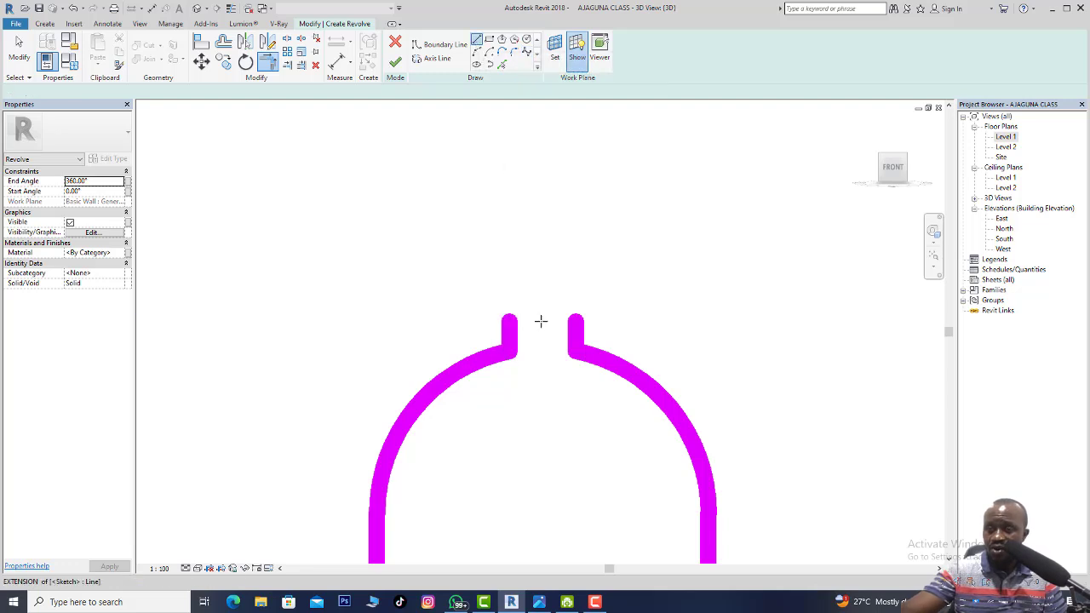
click(575, 315)
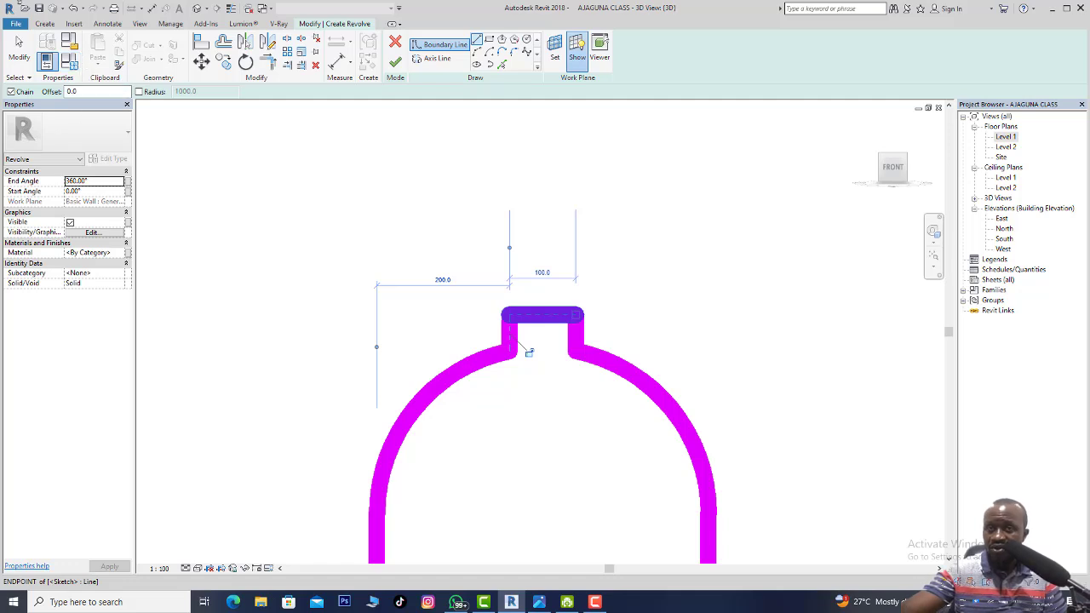
key(Escape)
key(Escape)
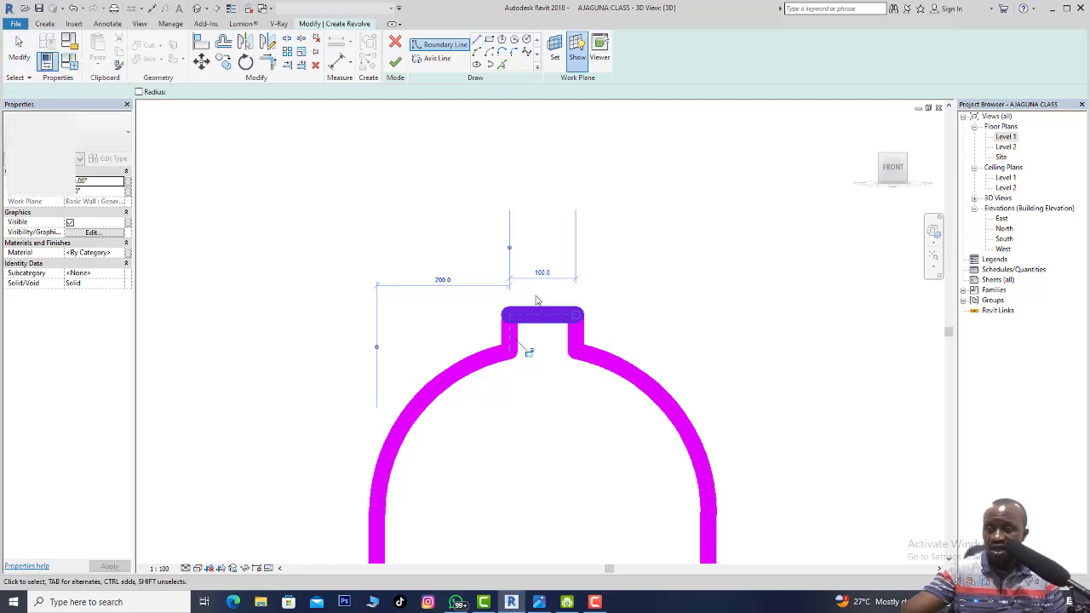
Offset copies of the neck's top line upward and of its two side lines outward by 20 mm.
scroll(536, 299, up, 2)
scroll(551, 304, up, 1)
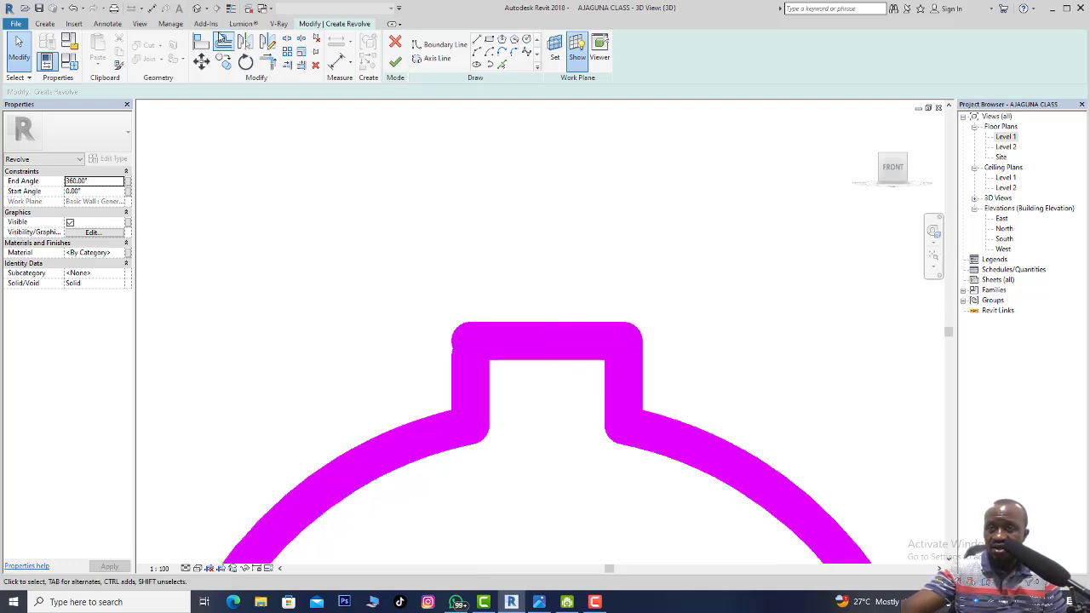
click(223, 40)
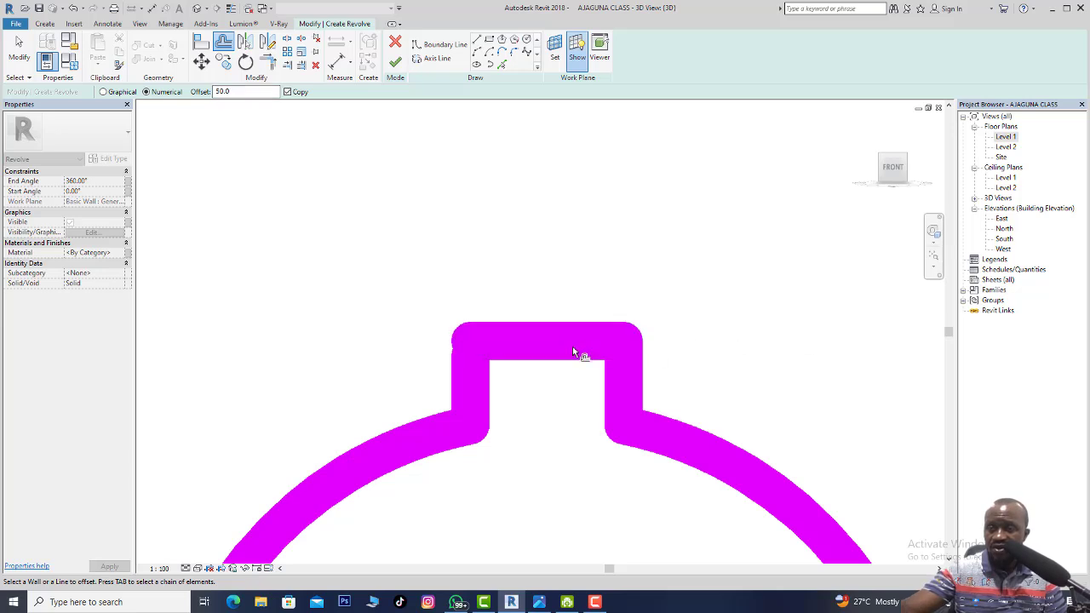
drag(239, 90, 215, 90)
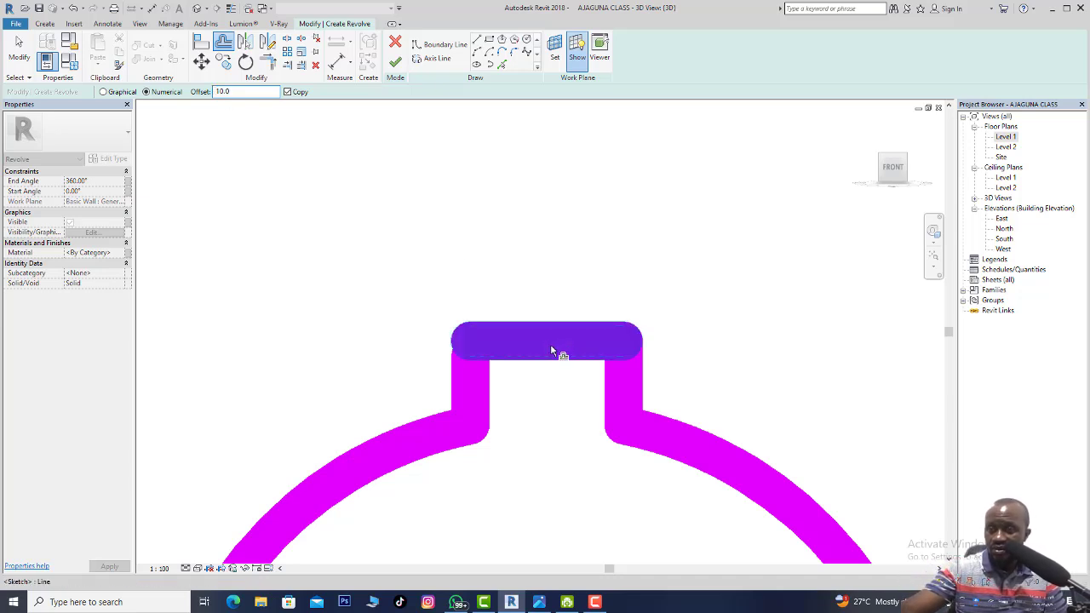
drag(216, 91, 227, 92)
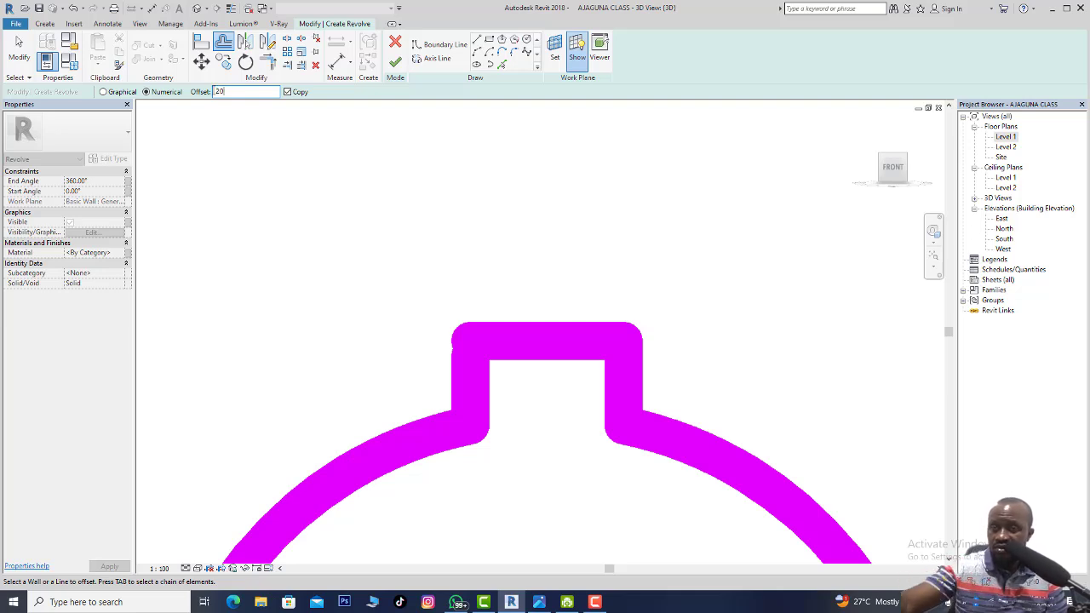
click(534, 338)
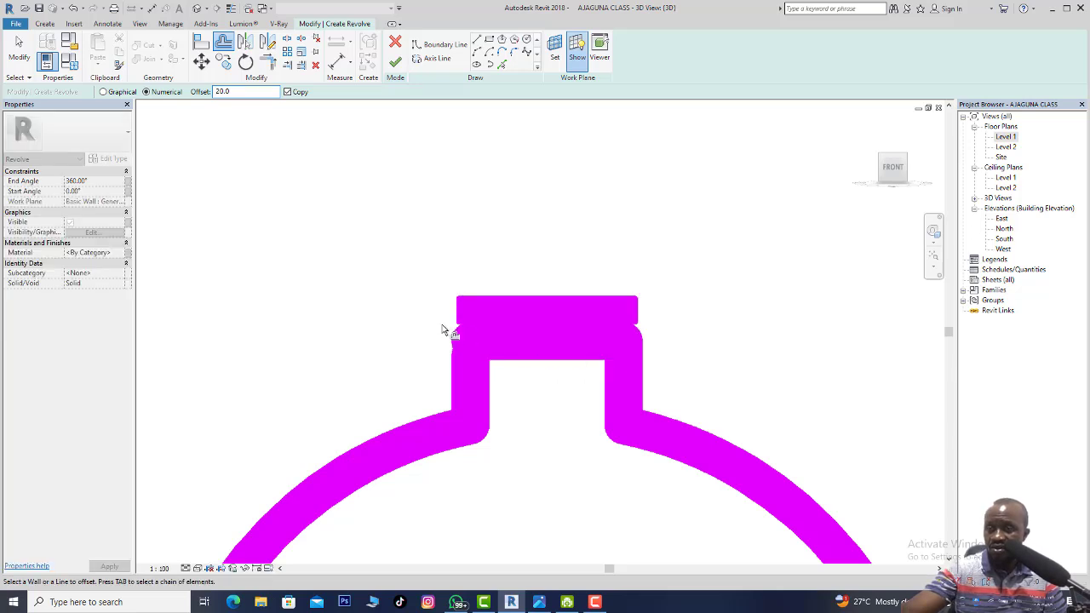
scroll(385, 329, up, 1)
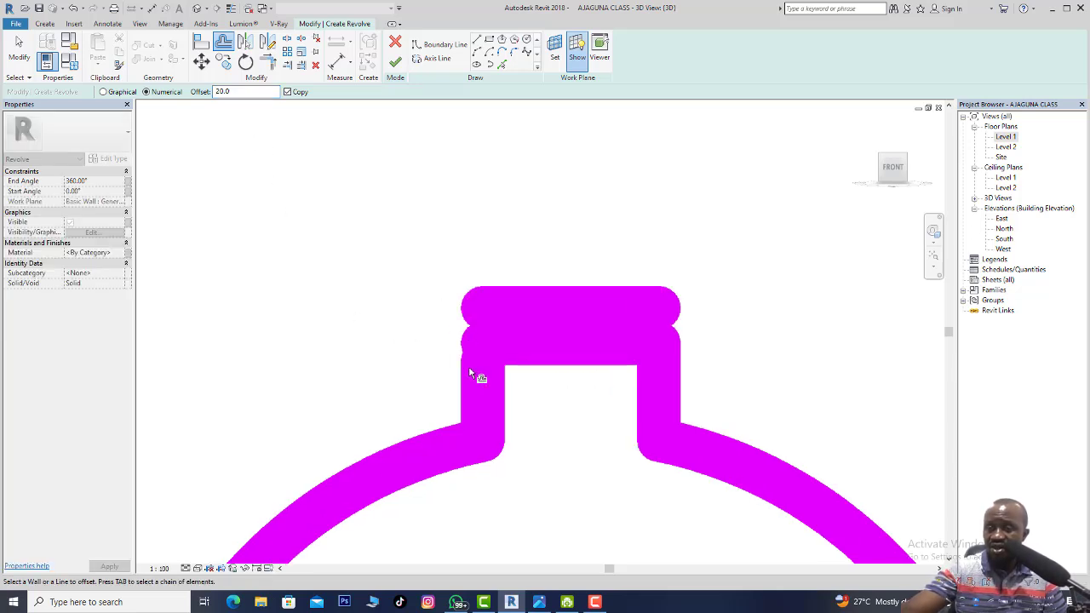
click(483, 388)
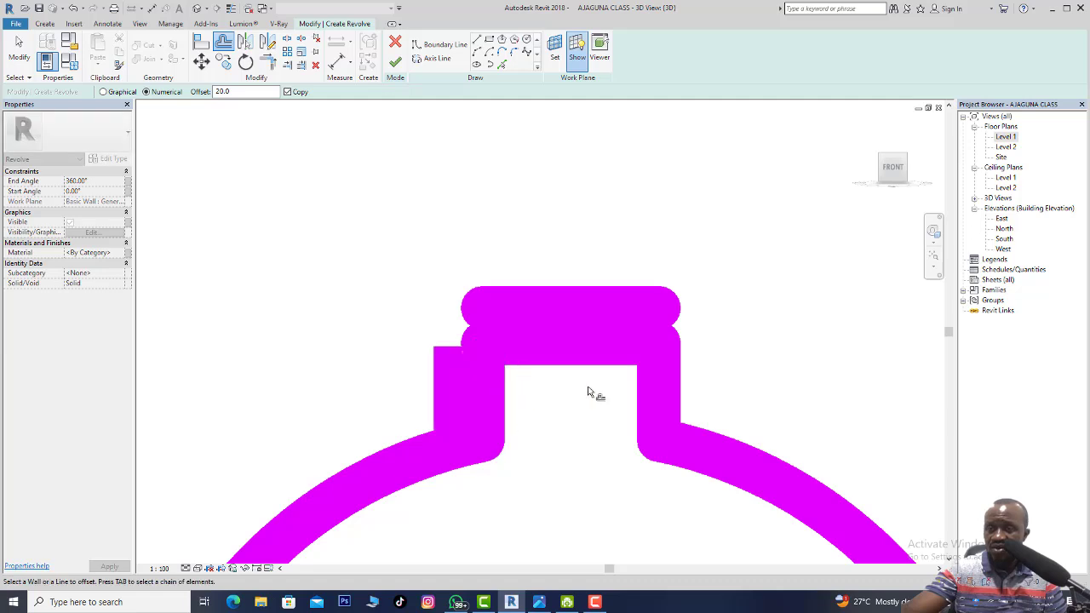
click(661, 381)
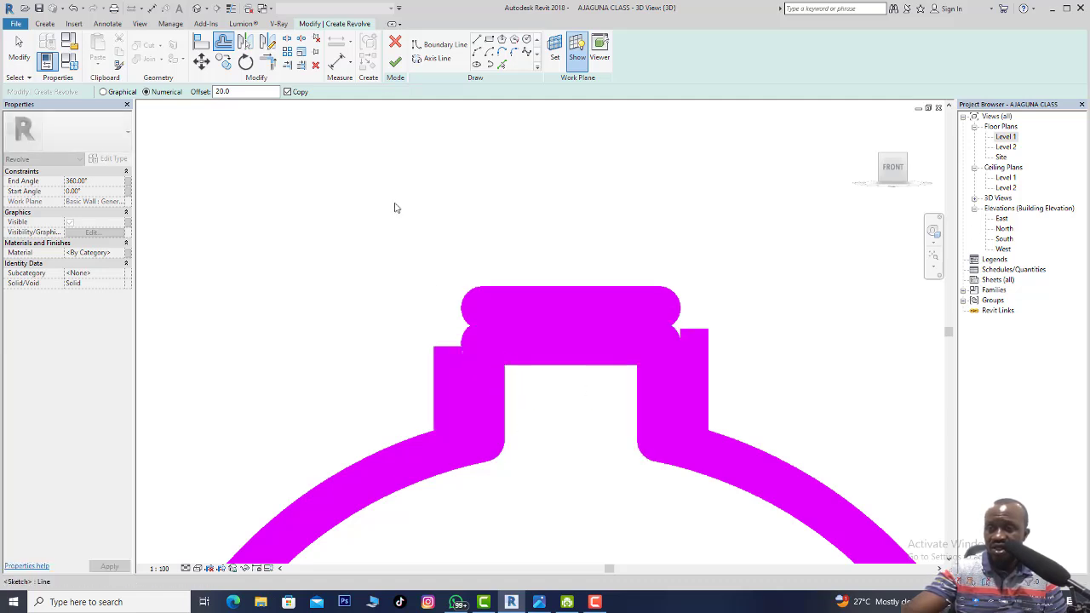
Trim and extend the offset side lines with the upper and lower horizontal lines to form a rectangular cap wider than the neck.
click(267, 61)
click(449, 362)
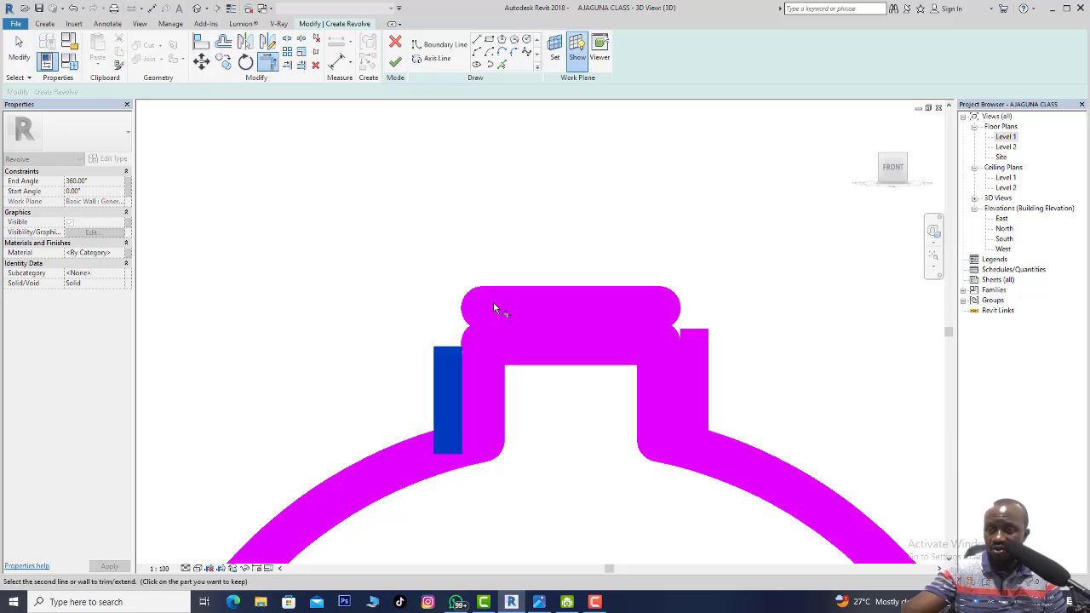
click(495, 306)
click(476, 330)
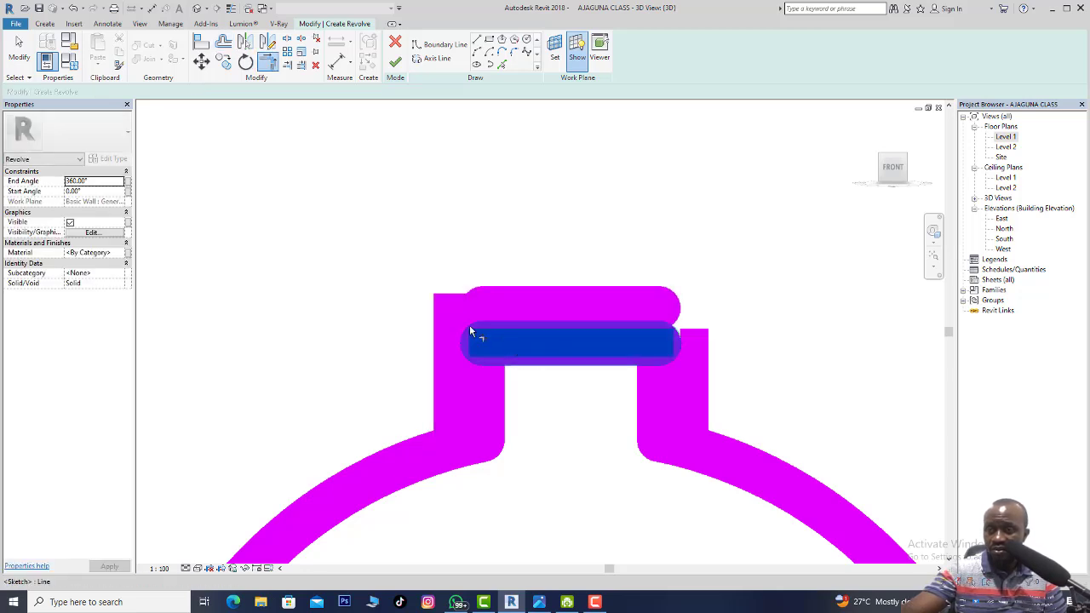
click(446, 324)
click(635, 305)
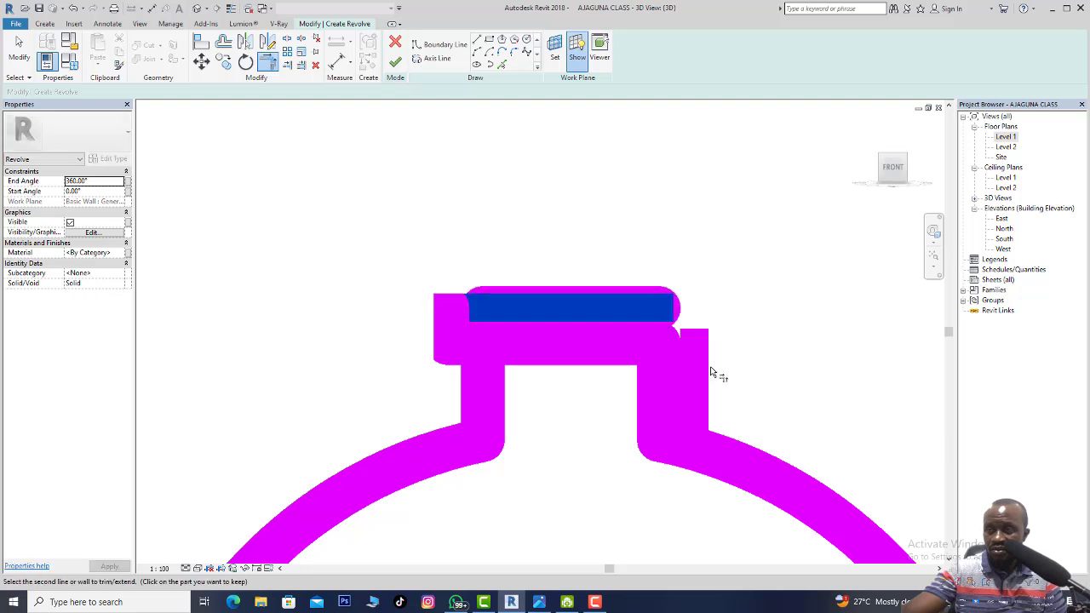
click(666, 360)
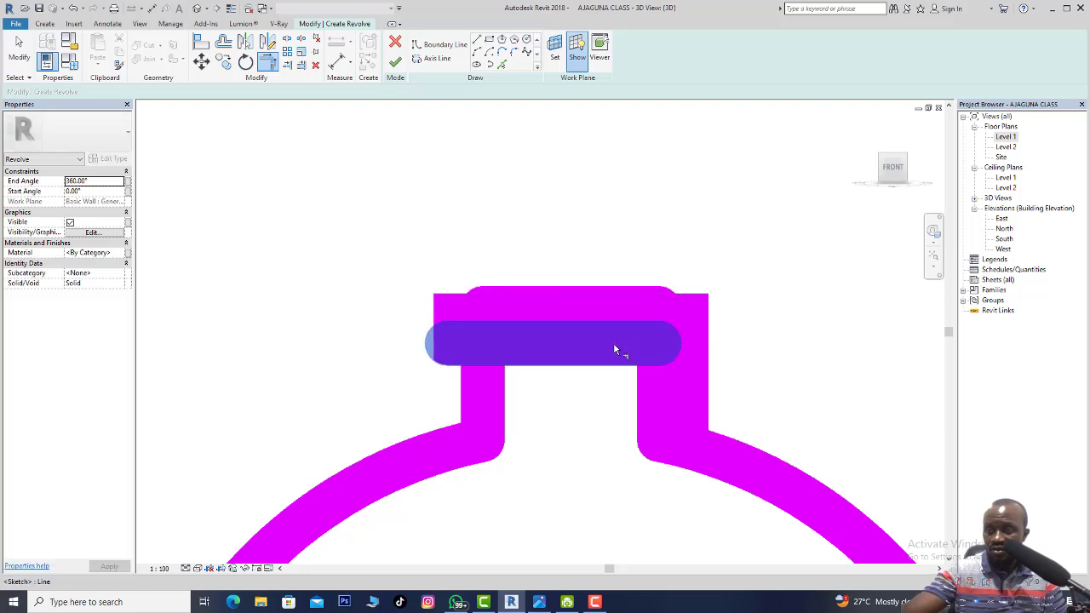
click(613, 342)
click(693, 319)
Split the cap's lower line between the neck lines, trim each half to its neck line to open the cap, and end trimming.
scroll(540, 304, down, 2)
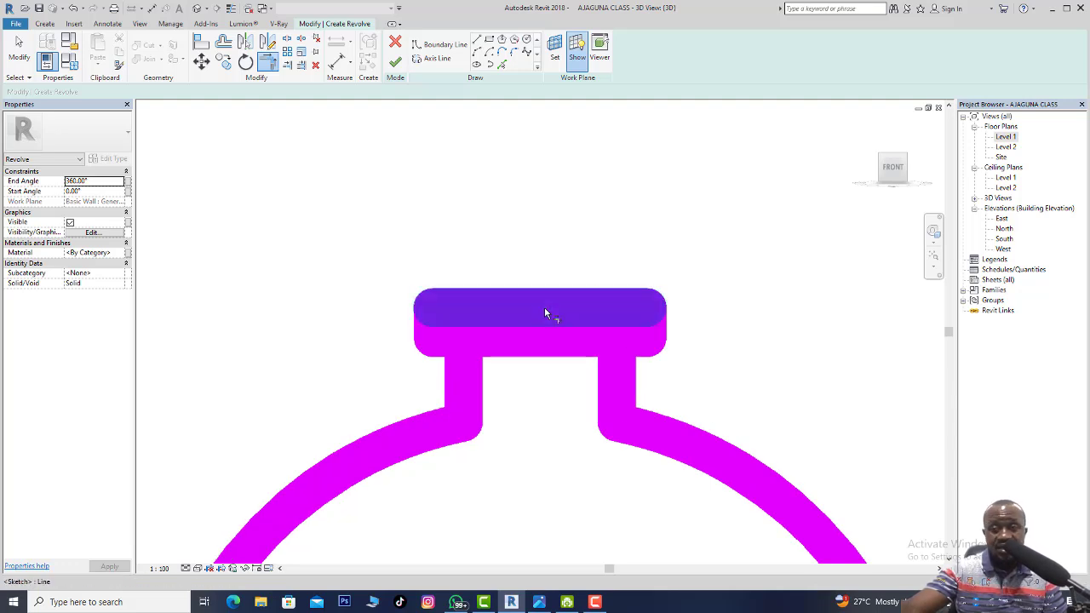
scroll(481, 234, down, 4)
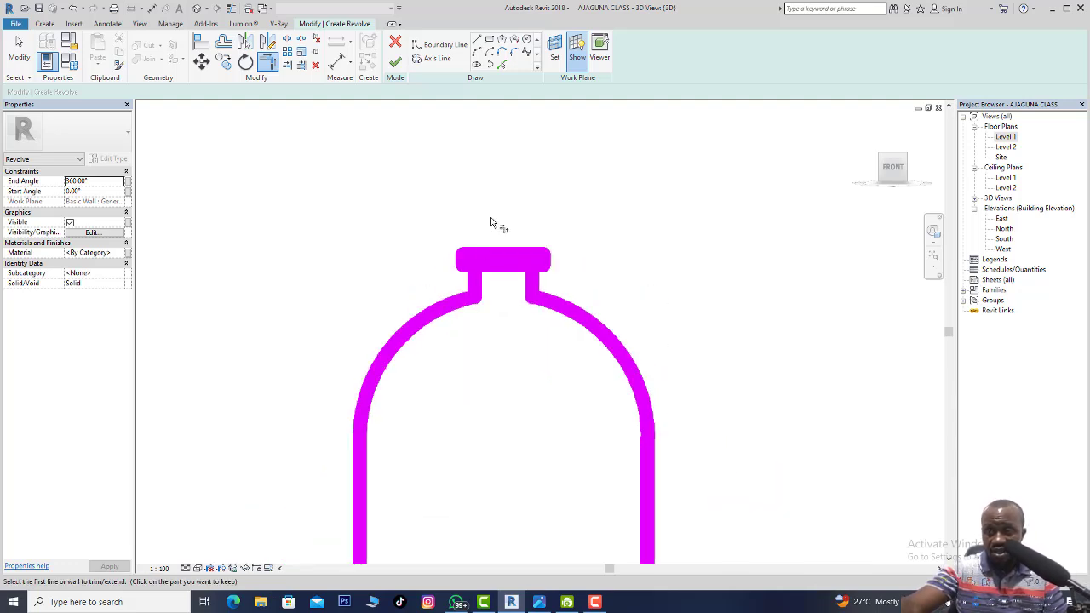
scroll(481, 196, up, 3)
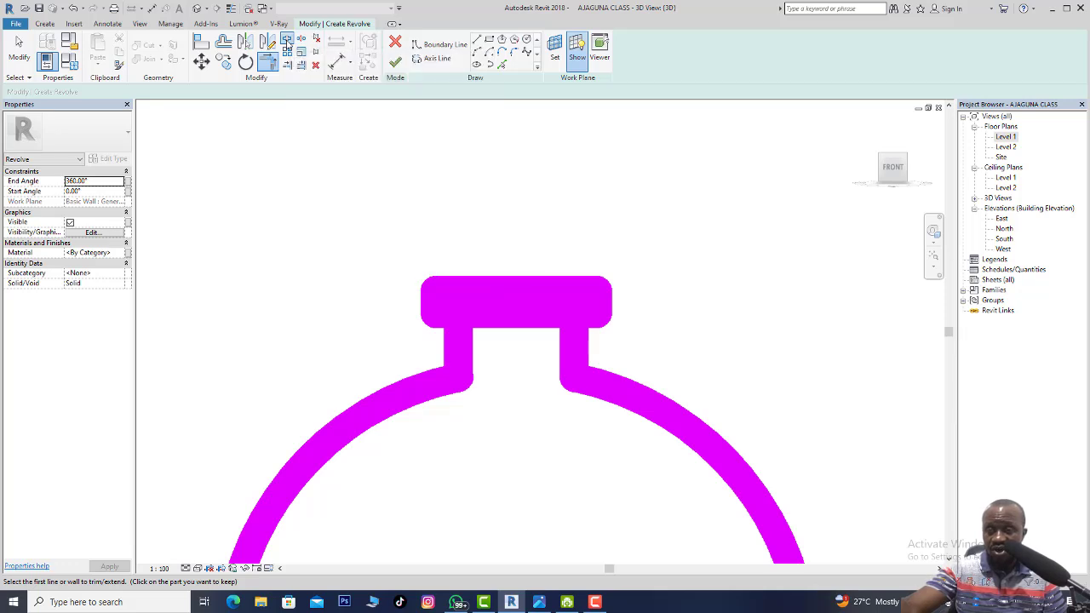
click(520, 314)
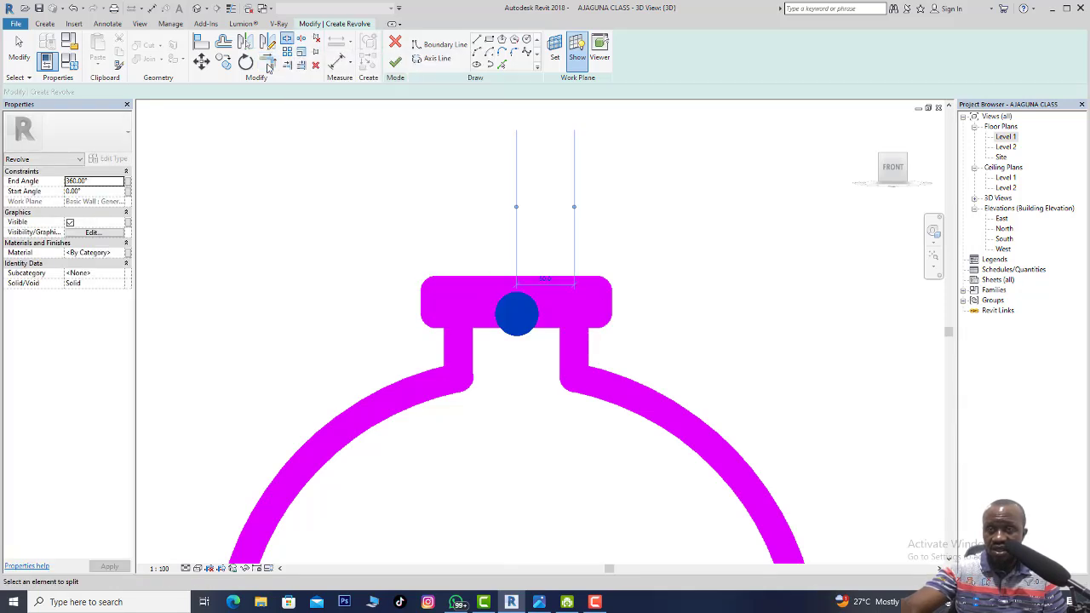
key(t)
key(r)
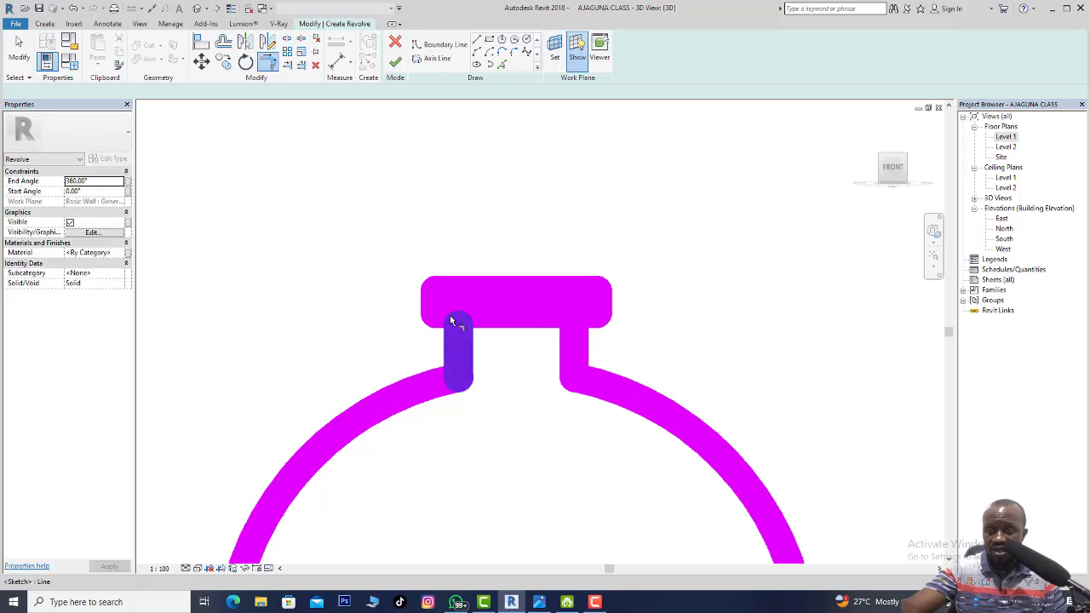
click(451, 328)
click(444, 313)
click(585, 334)
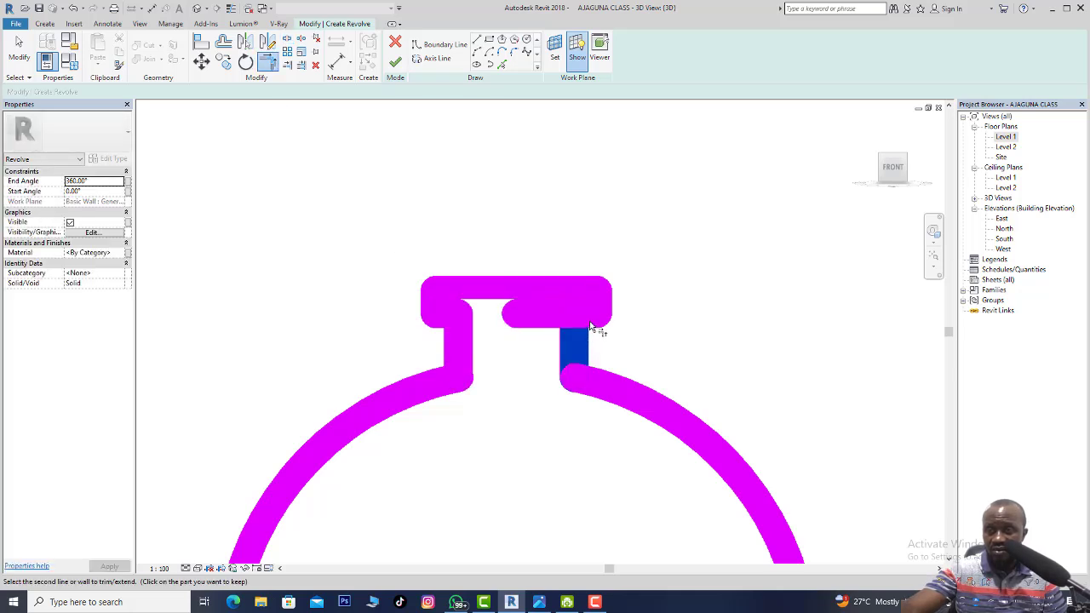
click(587, 316)
scroll(549, 348, down, 1)
scroll(522, 285, up, 1)
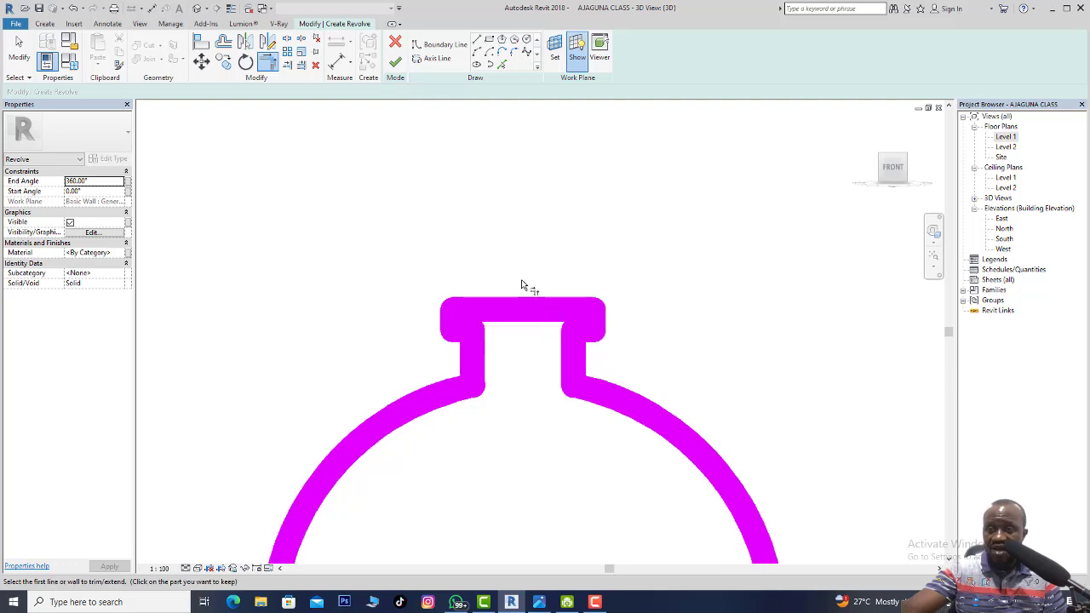
scroll(522, 285, up, 1)
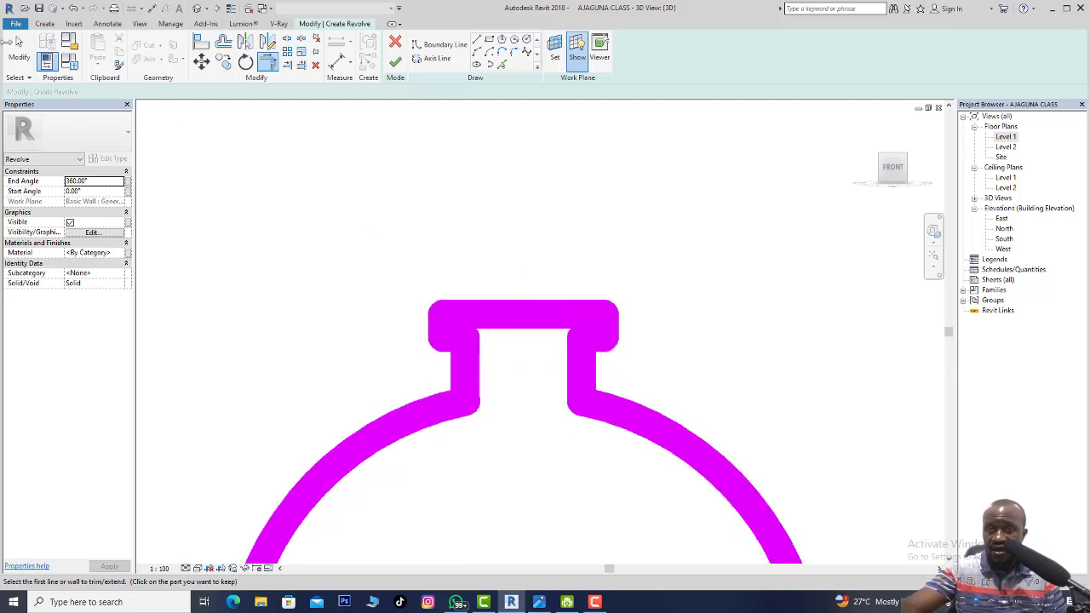
key(Escape)
scroll(571, 303, up, 2)
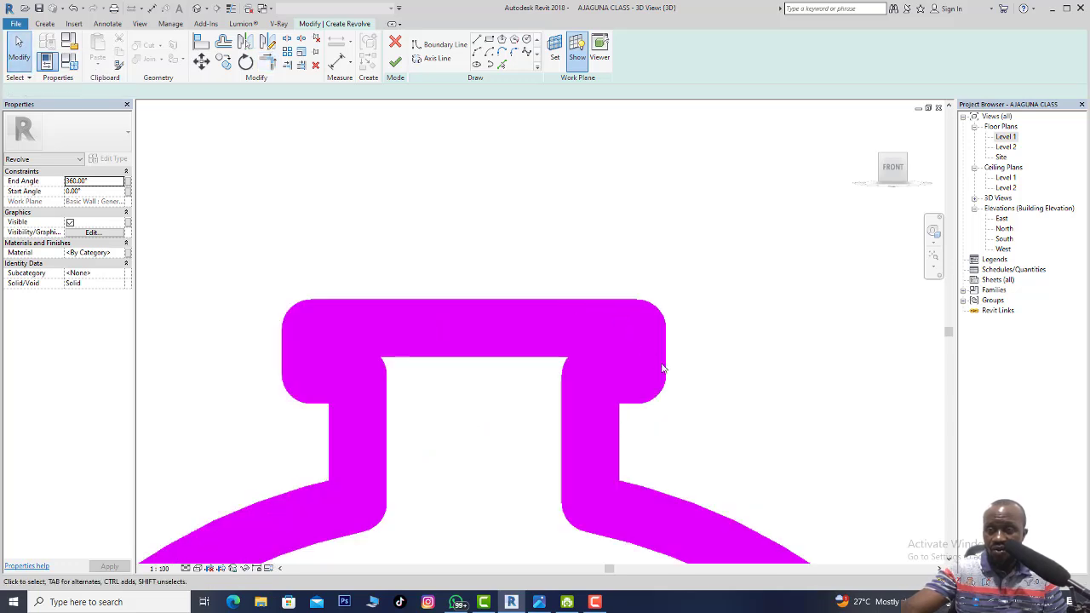
drag(704, 414, 635, 285)
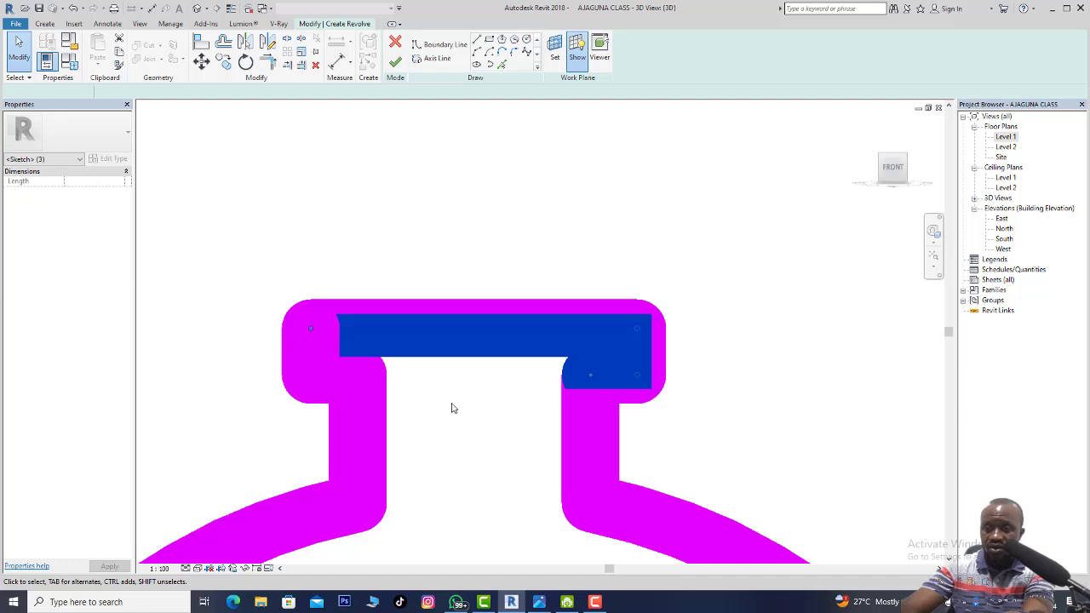
click(247, 144)
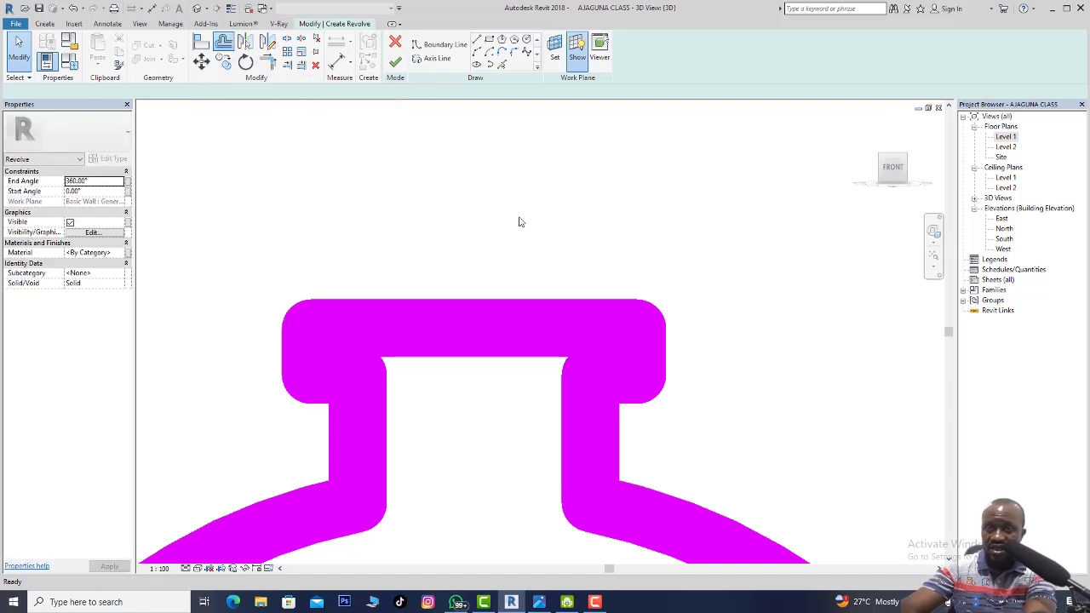
Offset a copy of the cap's top line upward by 50 mm.
key(o)
key(f)
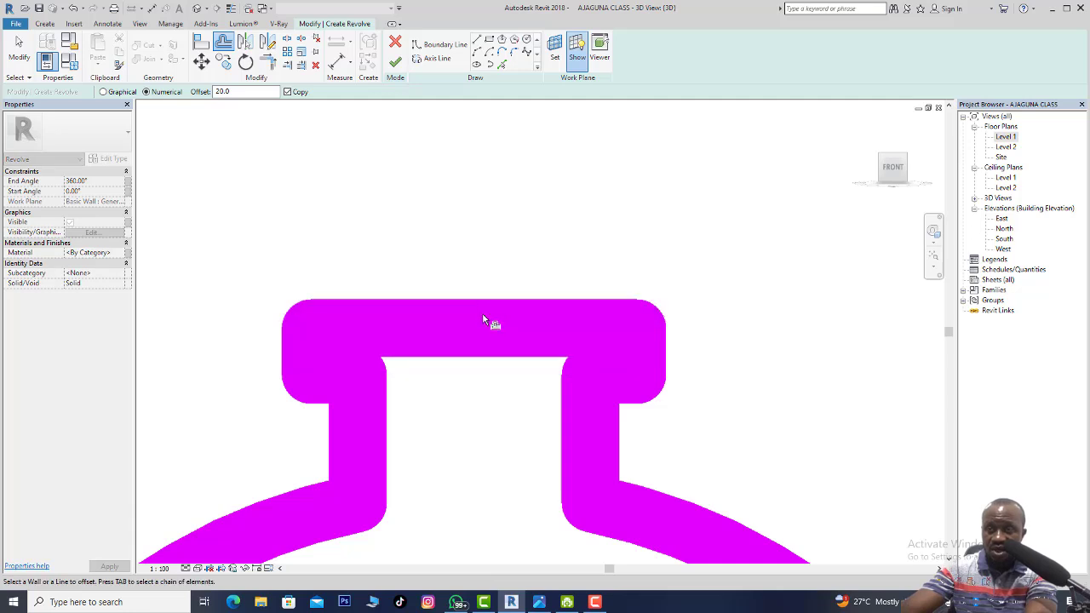
double_click(223, 91)
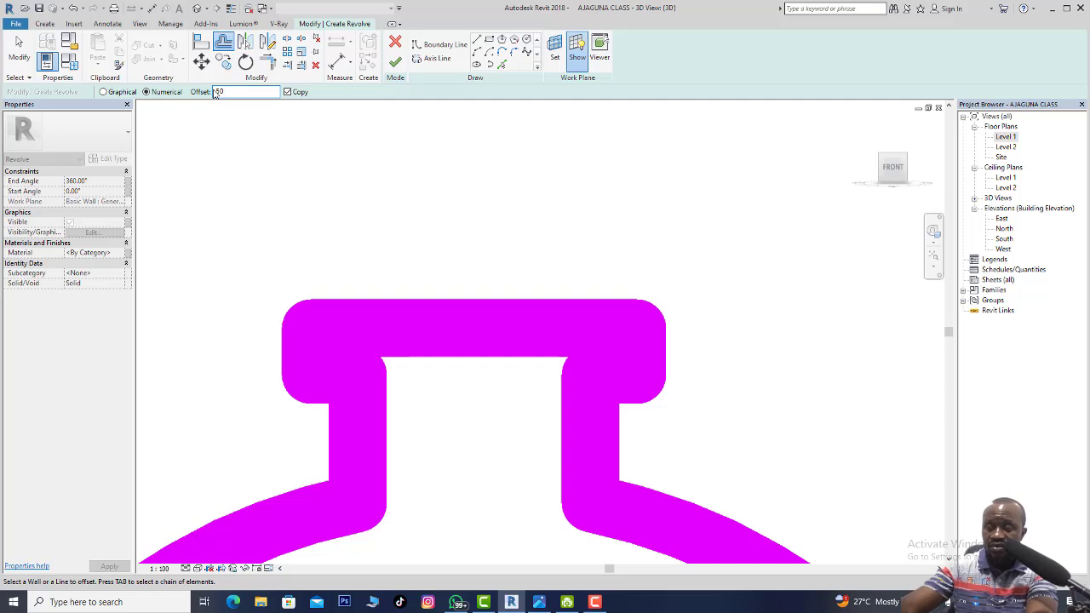
click(474, 324)
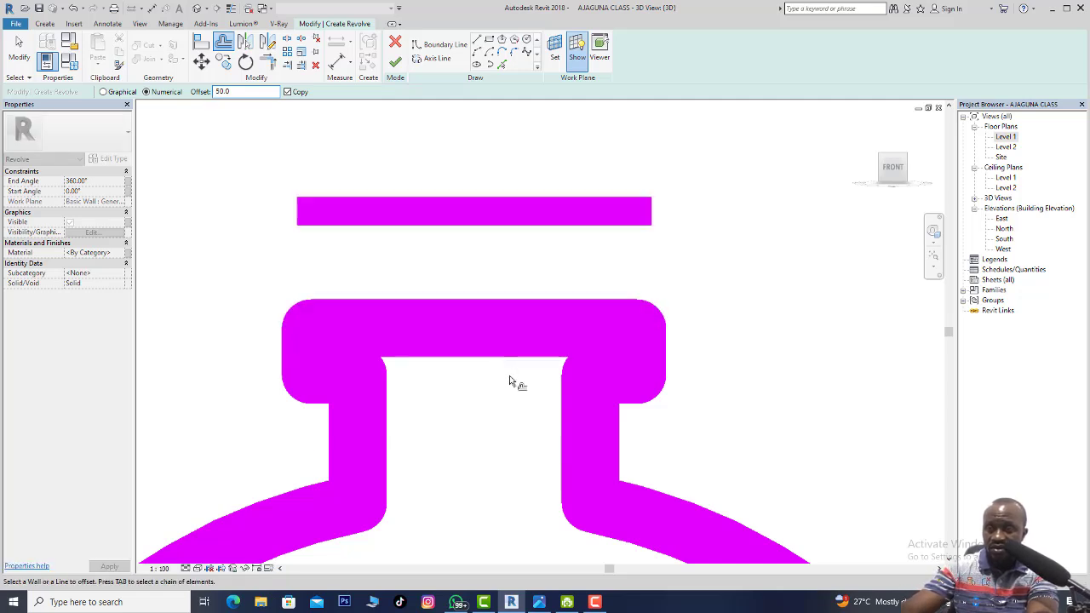
scroll(509, 381, down, 1)
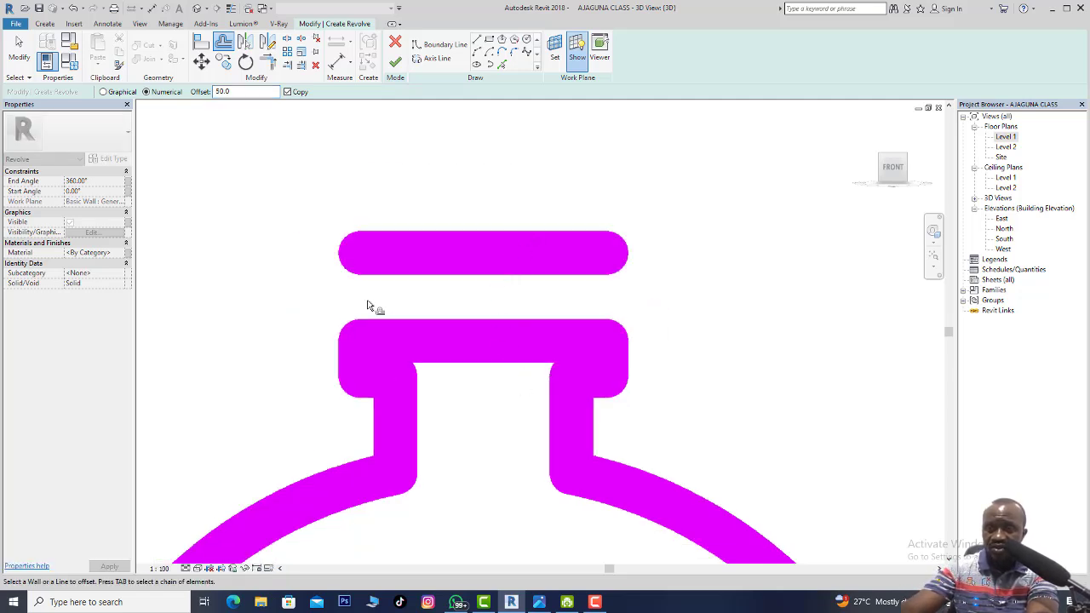
key(Escape)
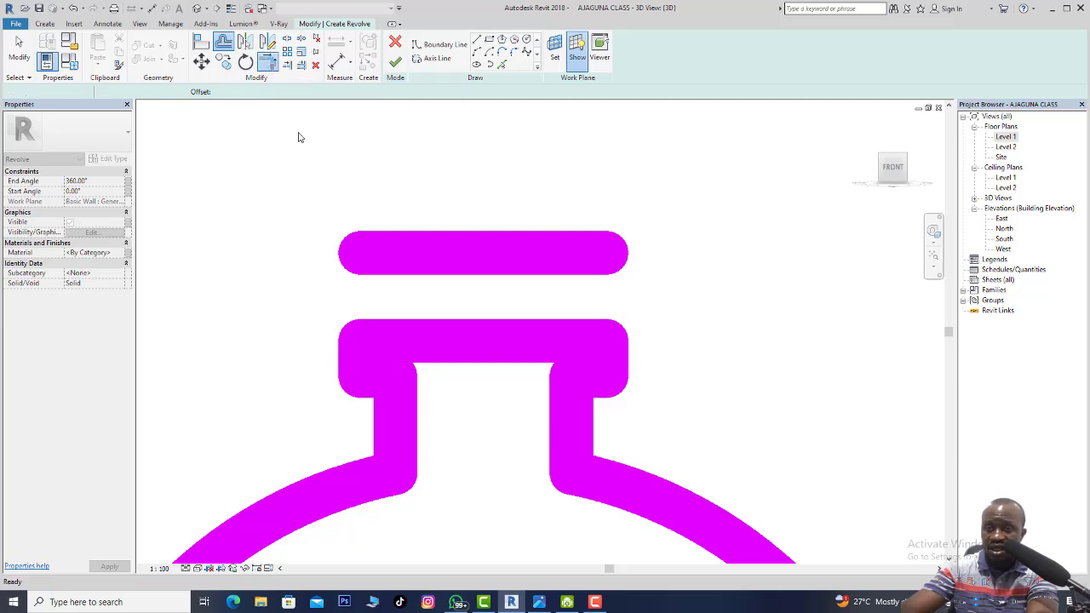
Extend both side lines of the cap up to corners with the offset line.
key(t)
key(r)
click(360, 347)
click(387, 248)
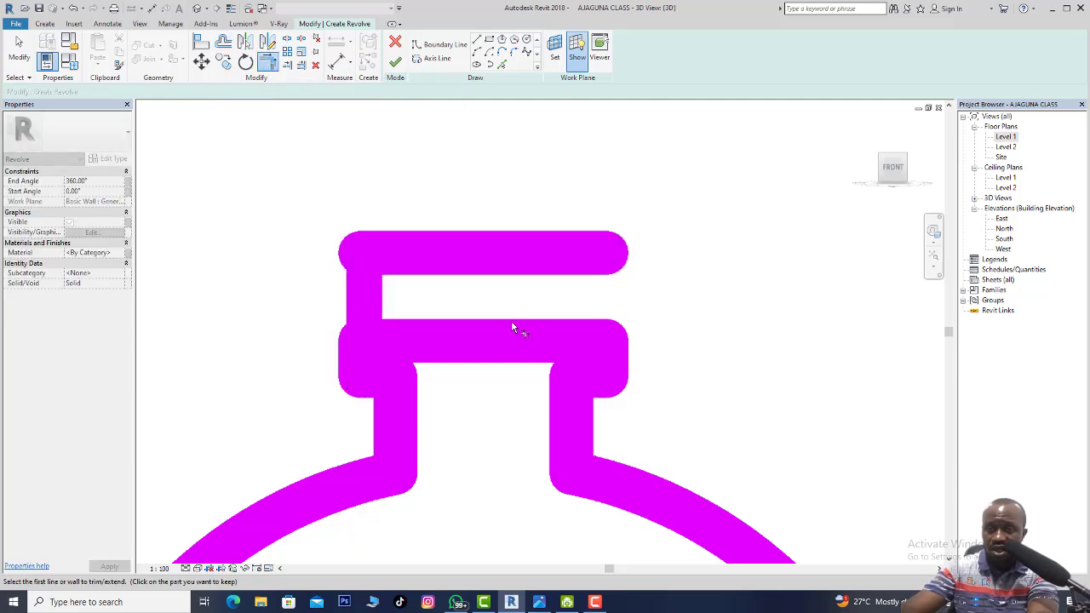
click(603, 355)
click(566, 250)
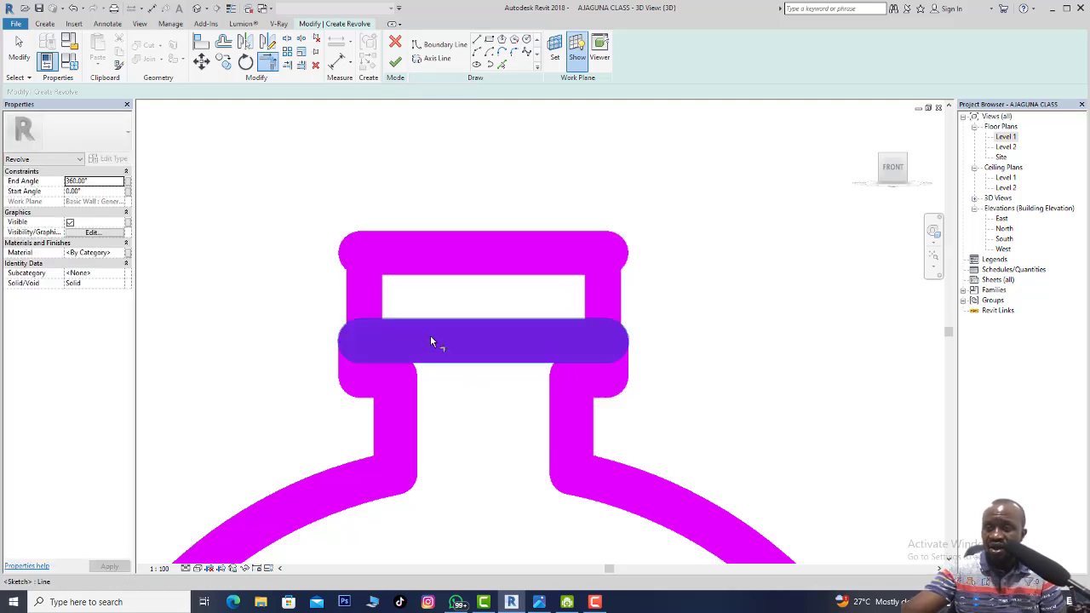
Draw a horizontal boundary line between the two extended side lines, midway between the cap's top line and the offset line.
scroll(430, 334, up, 1)
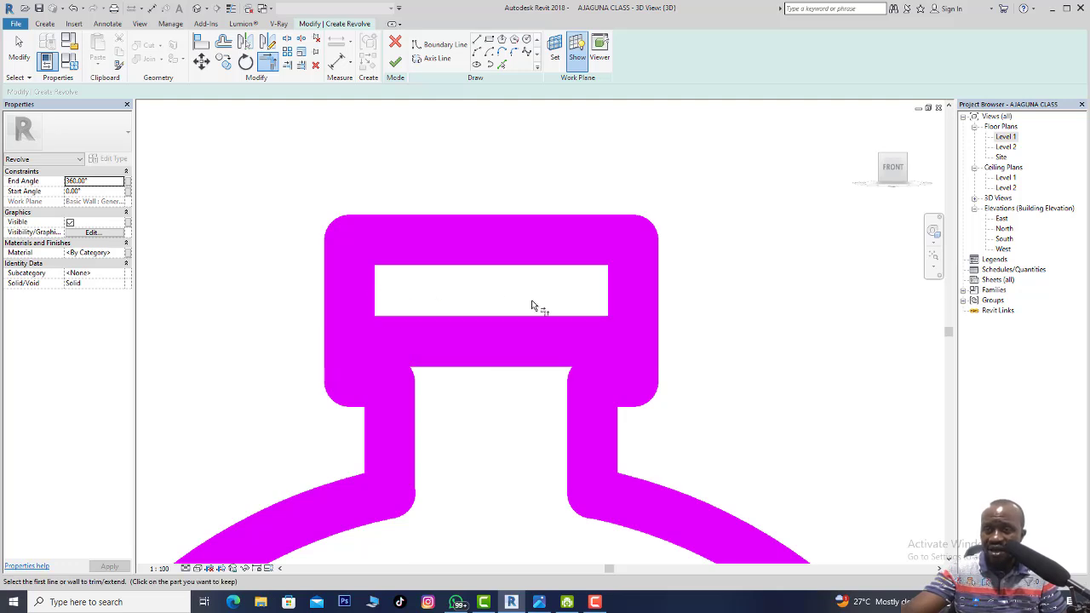
click(476, 39)
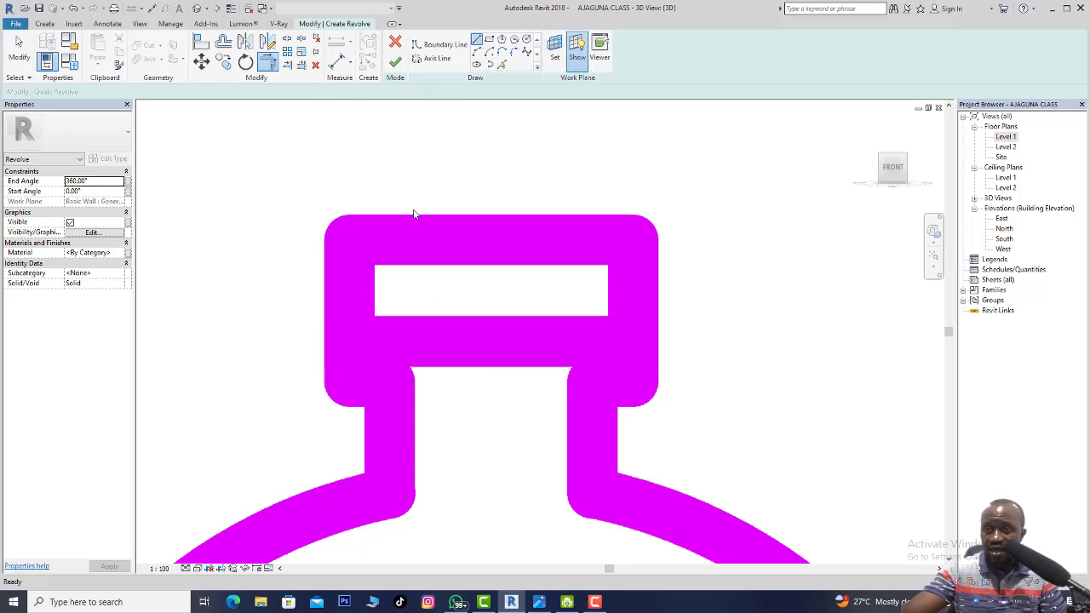
click(352, 289)
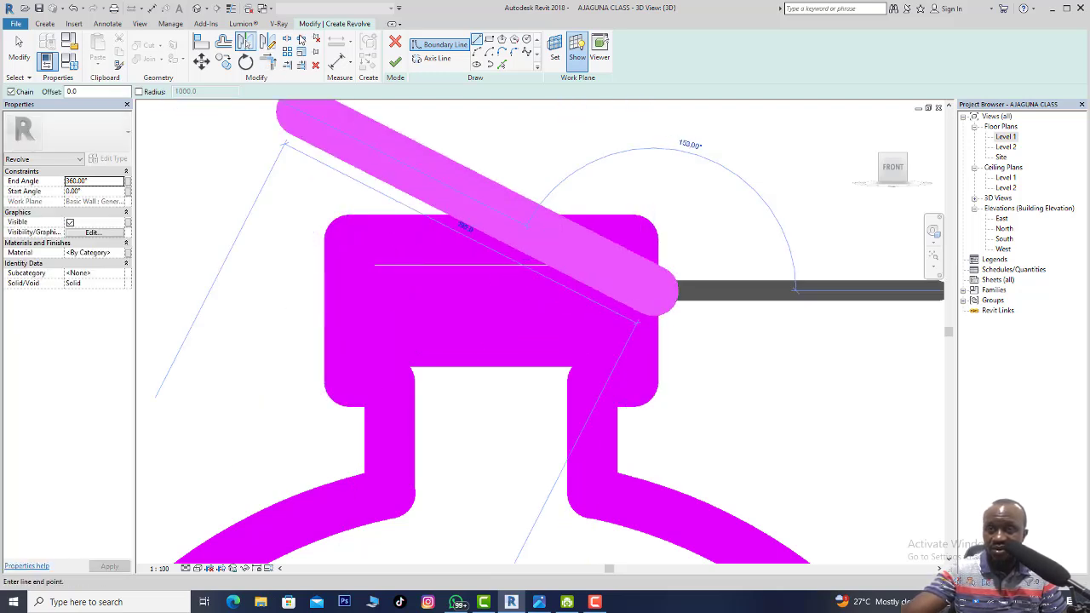
Split the extended side lines and trim their upper parts to the new middle line to close an upper rectangle.
click(288, 41)
scroll(647, 308, up, 3)
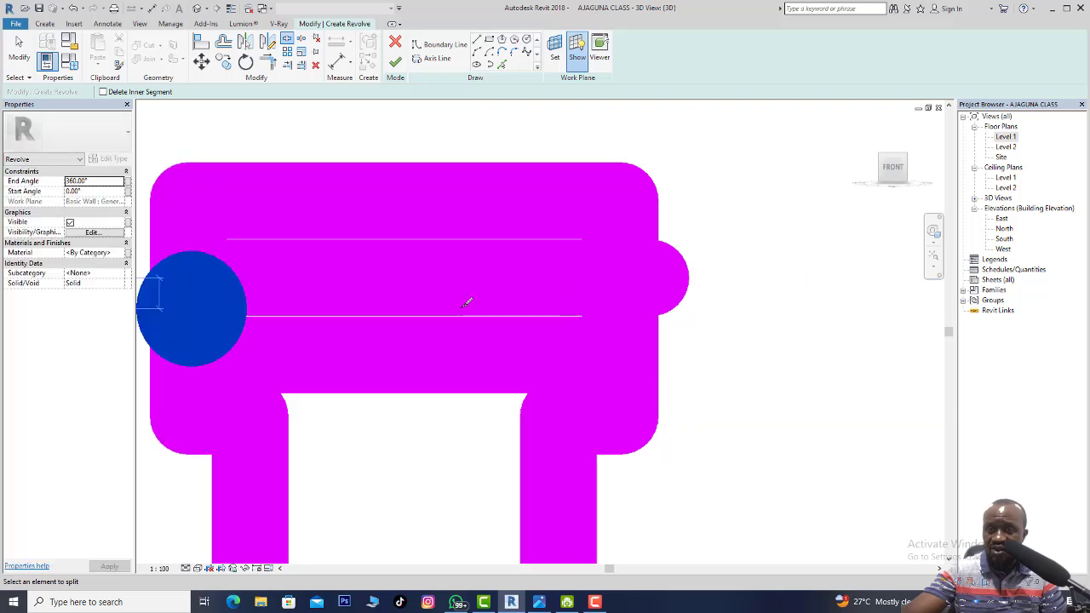
click(267, 61)
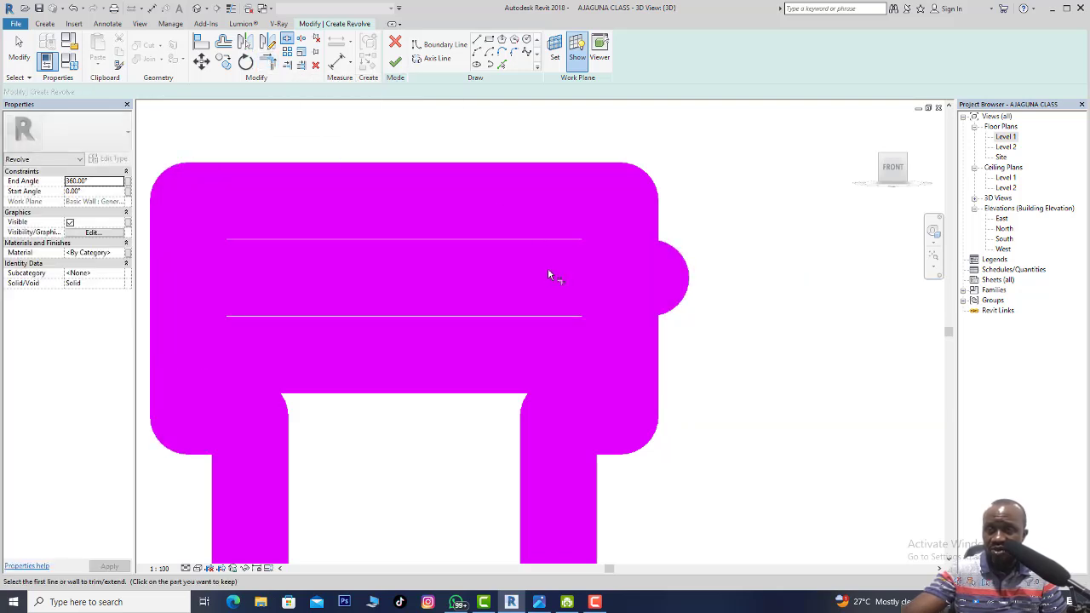
click(548, 275)
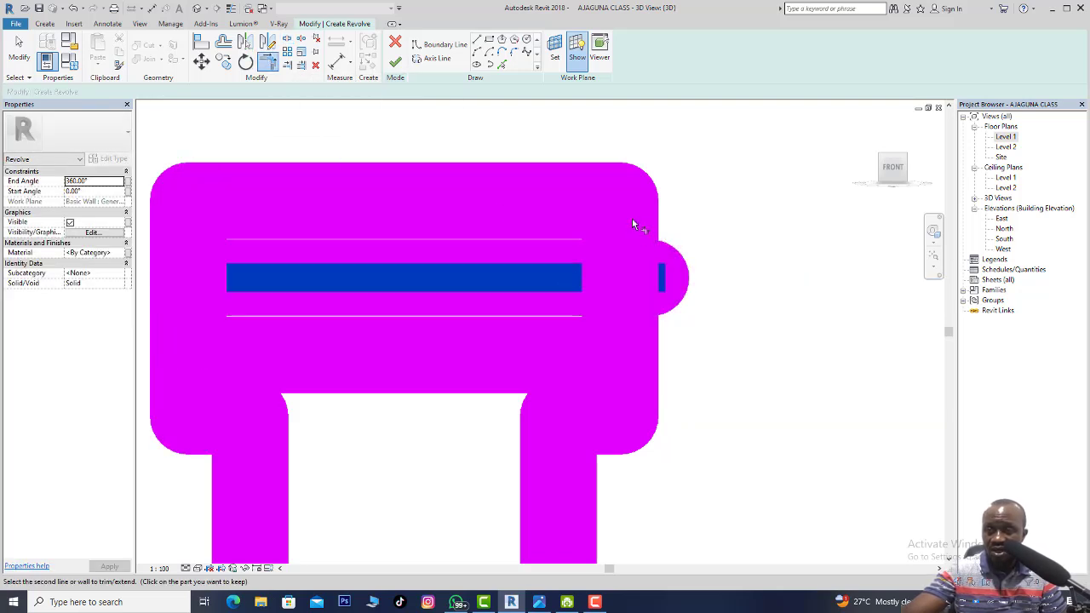
click(626, 215)
scroll(749, 262, down, 2)
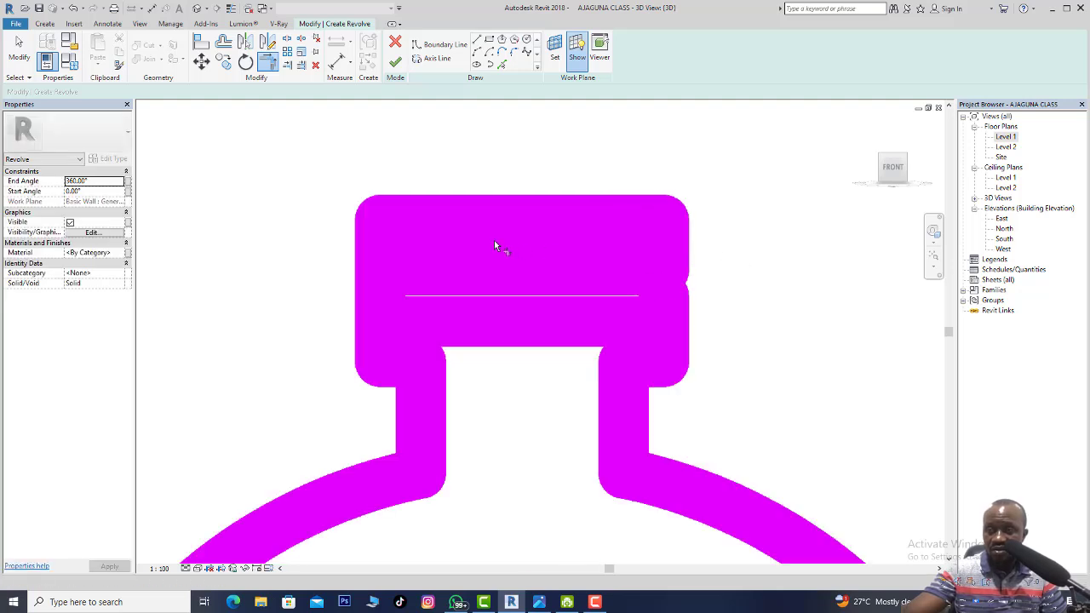
click(378, 252)
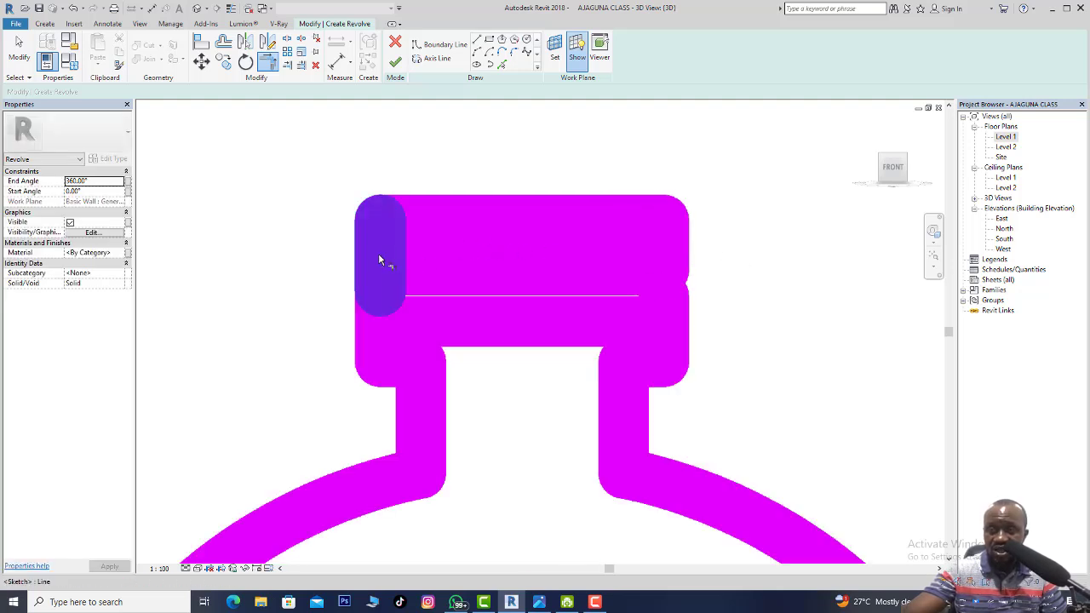
click(420, 277)
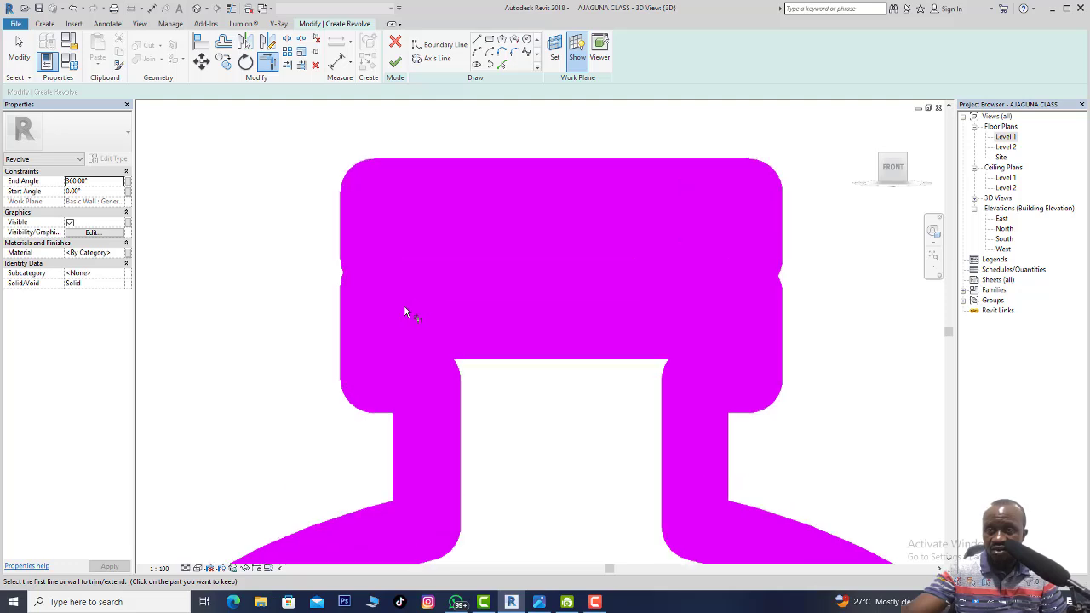
Trim the lower side segments to corners with the neck cap's top line, separating the neck outline from the upper rectangle.
scroll(403, 305, up, 2)
scroll(358, 368, down, 2)
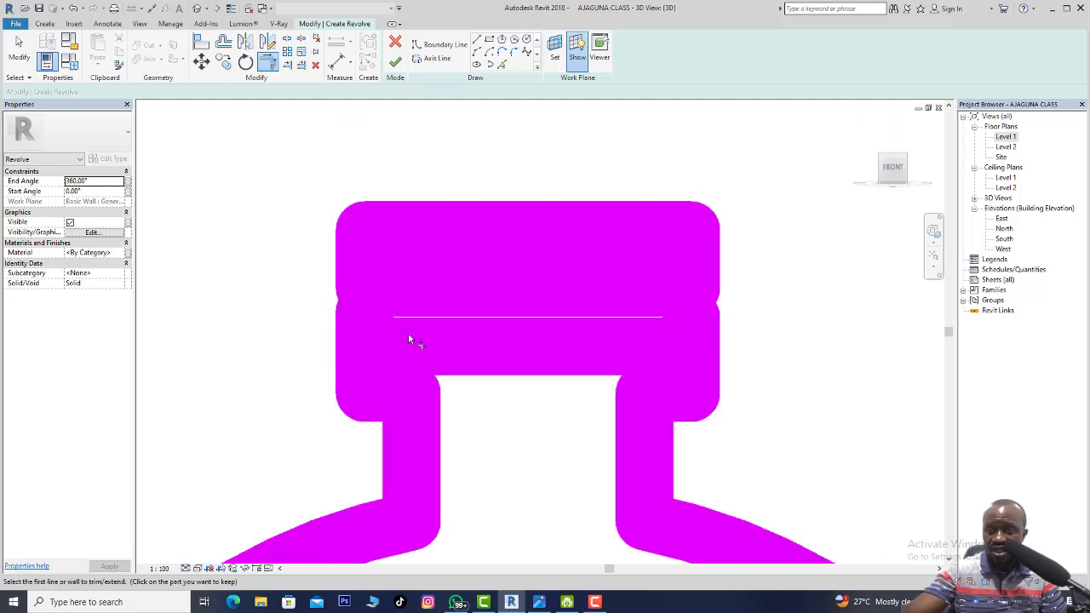
click(411, 343)
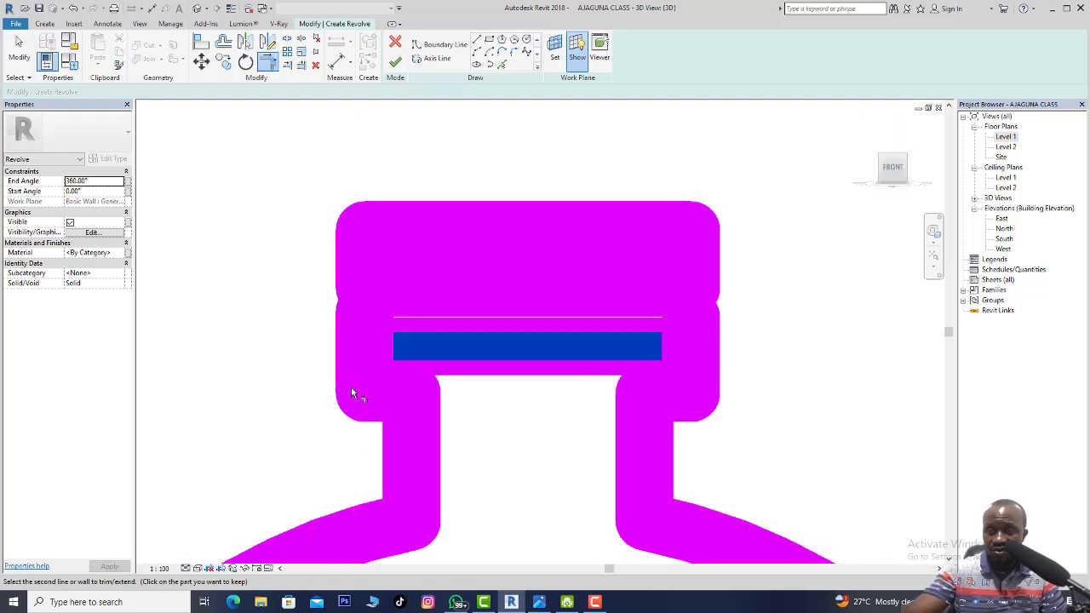
click(365, 379)
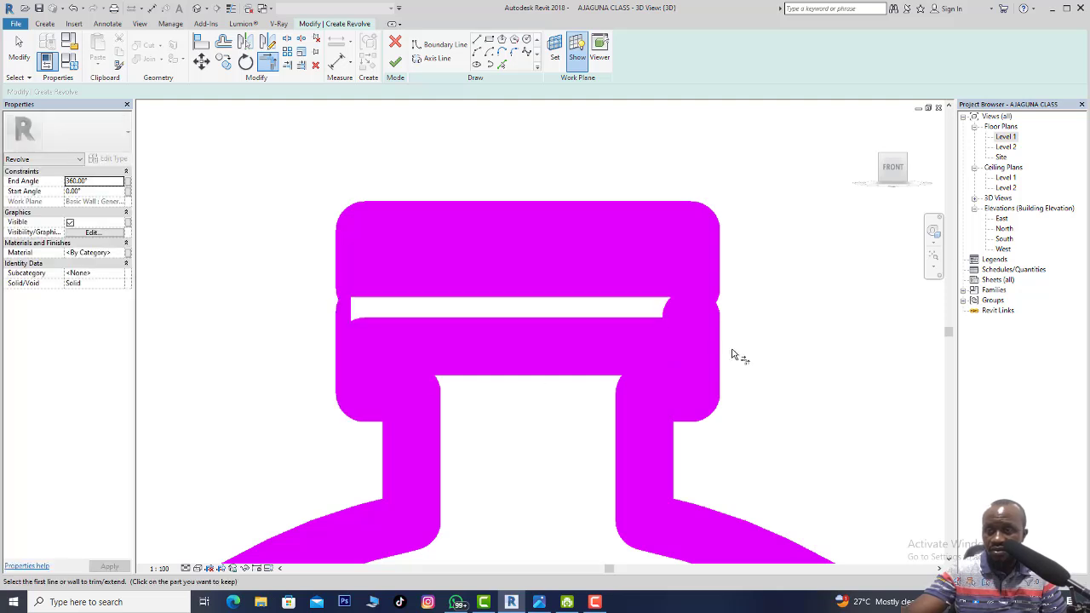
click(618, 344)
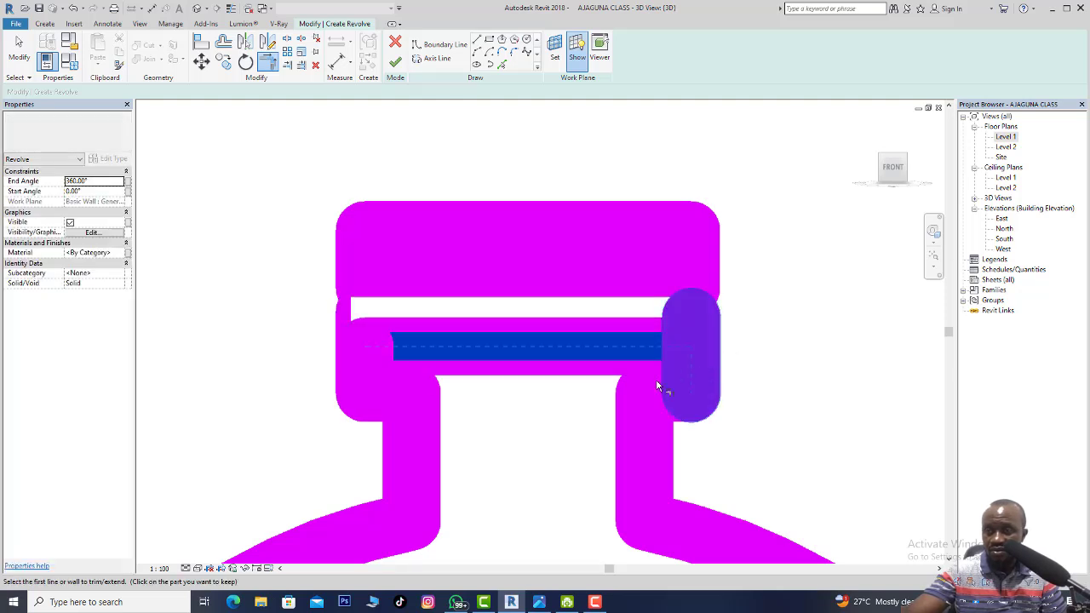
click(659, 387)
scroll(513, 408, down, 3)
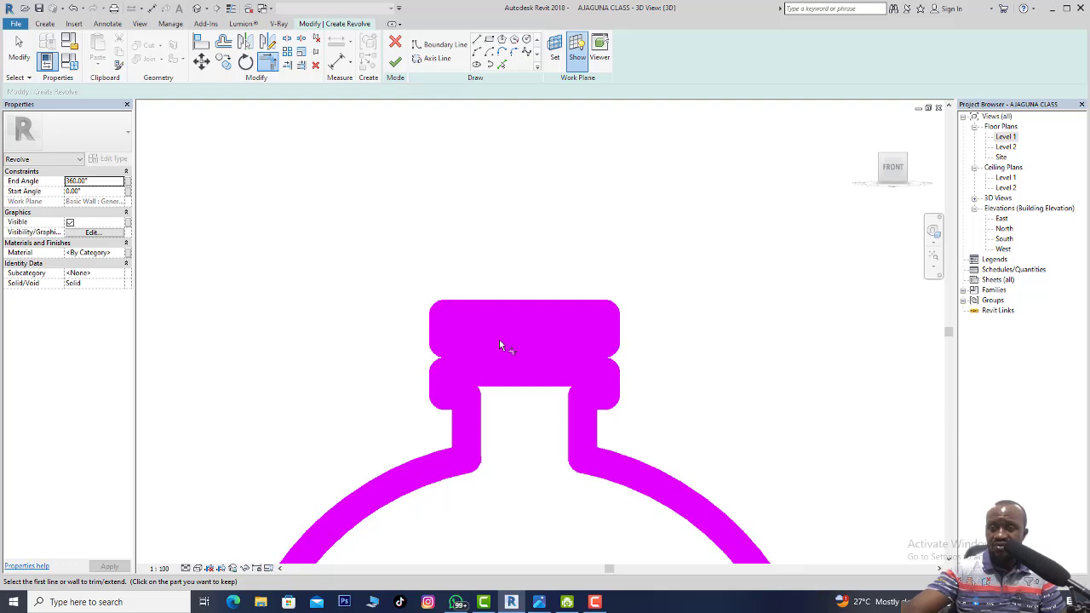
scroll(500, 341, up, 3)
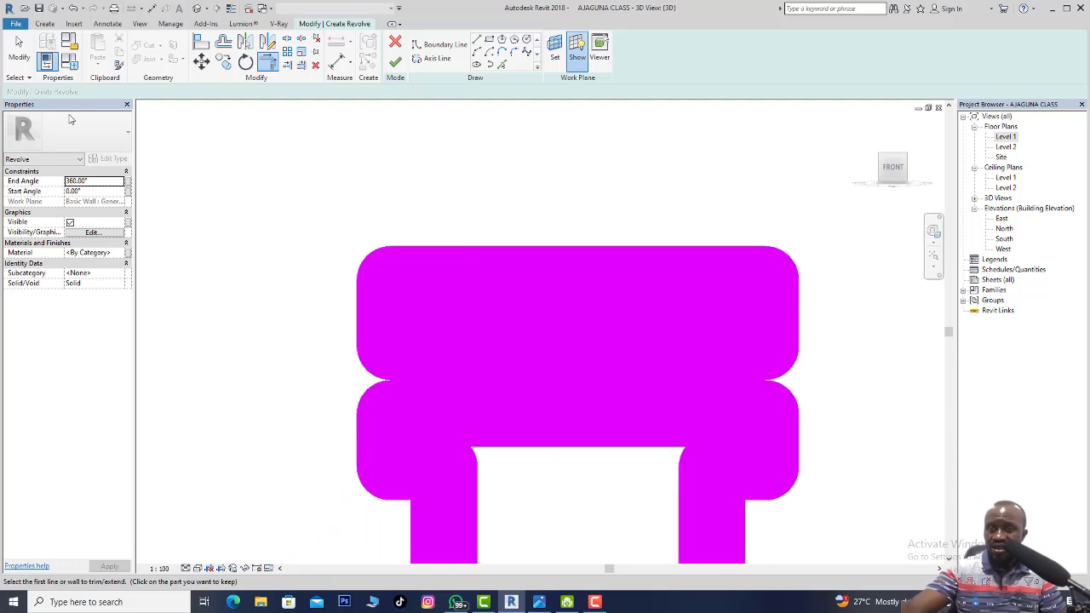
Select the four lines of the upper rectangle and nudge them upward, away from the neck cap.
click(19, 49)
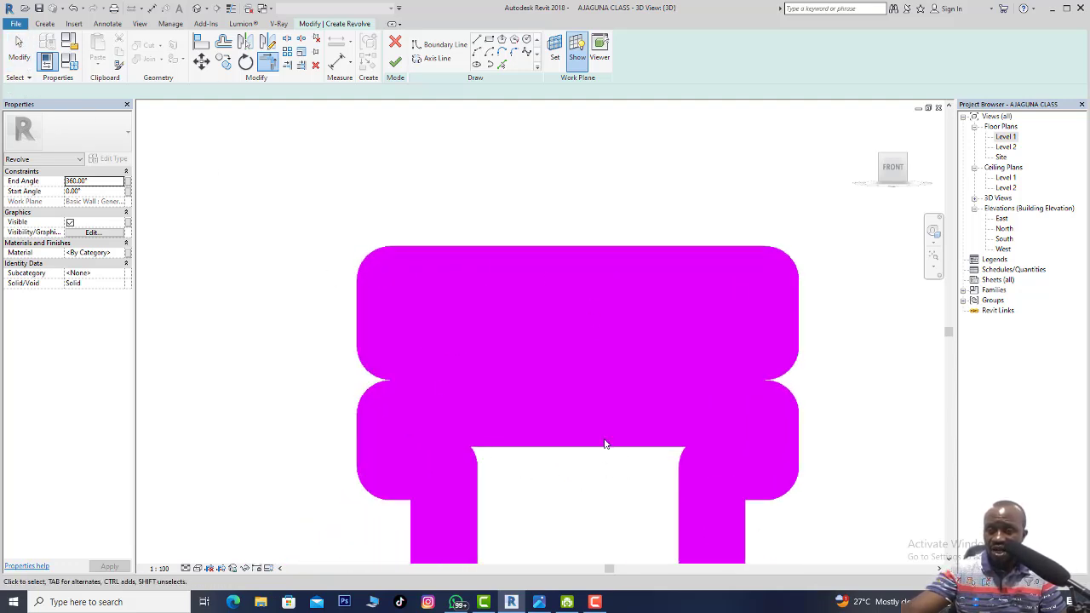
scroll(605, 443, down, 2)
drag(407, 305, 754, 430)
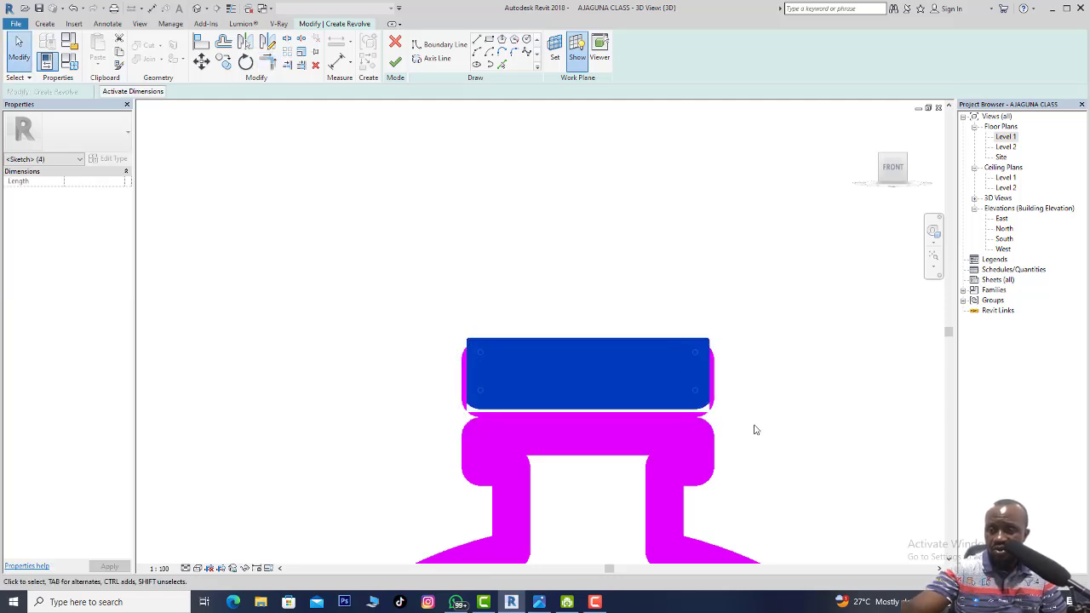
key(Up)
key(Up)
key(Up)
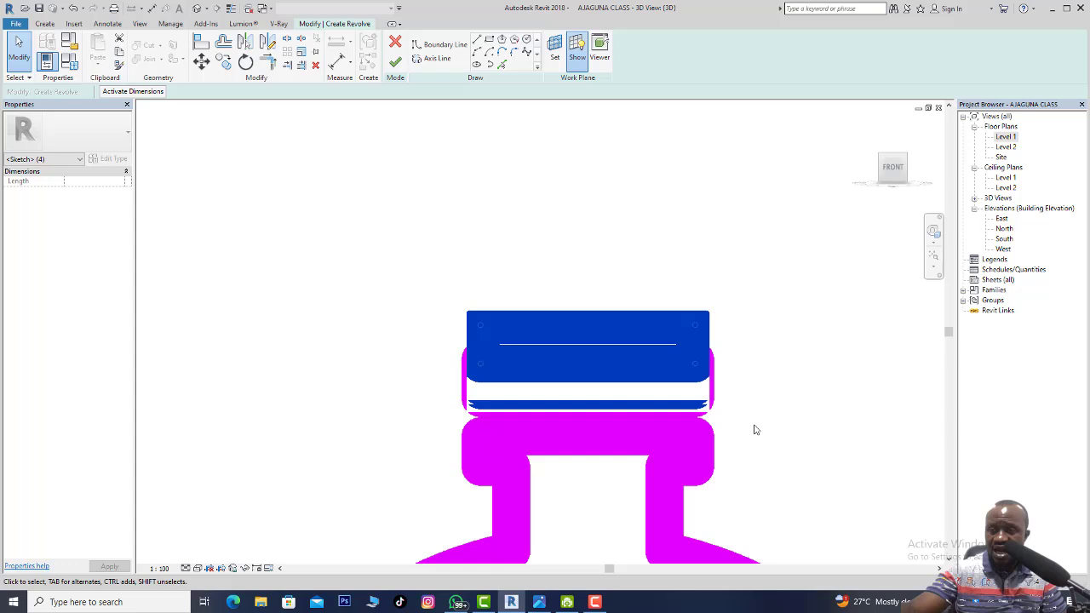
click(849, 349)
scroll(664, 386, up, 2)
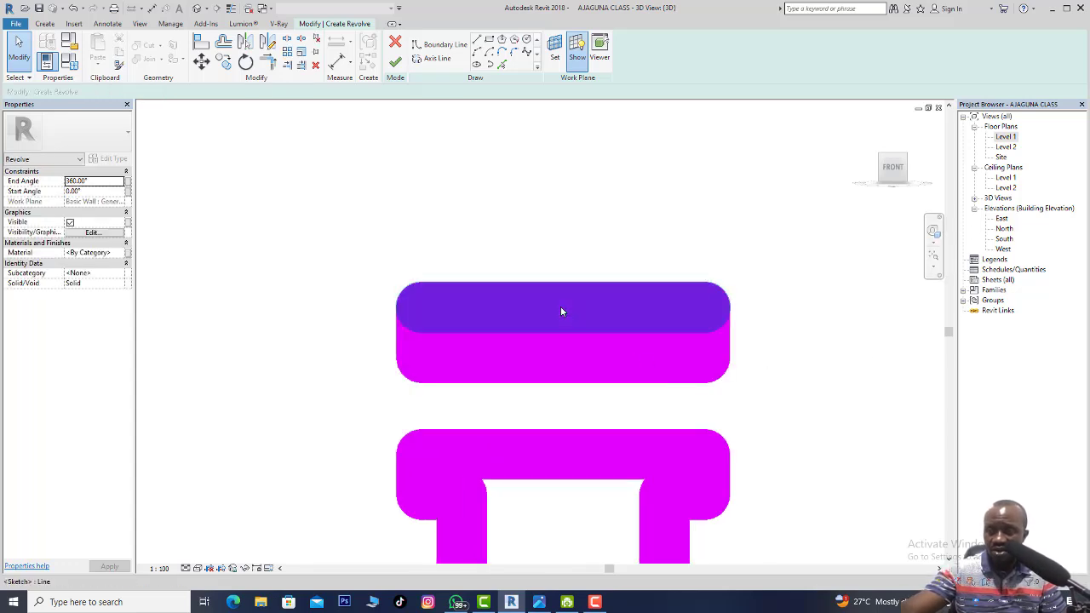
Move the upper rectangle's top line upward to make the rectangle taller.
click(577, 327)
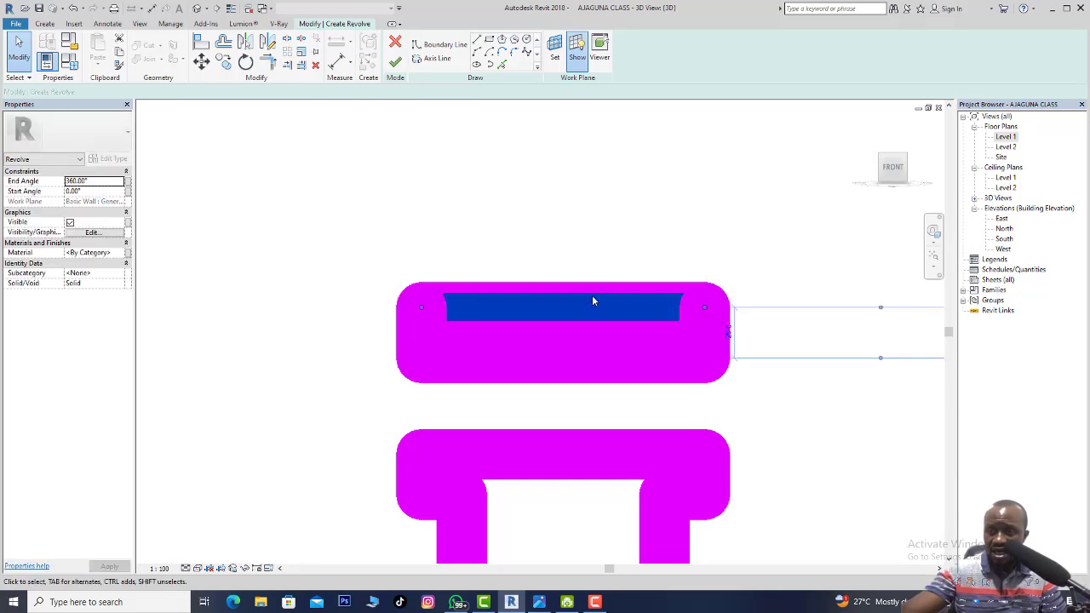
click(593, 305)
drag(591, 306, 589, 260)
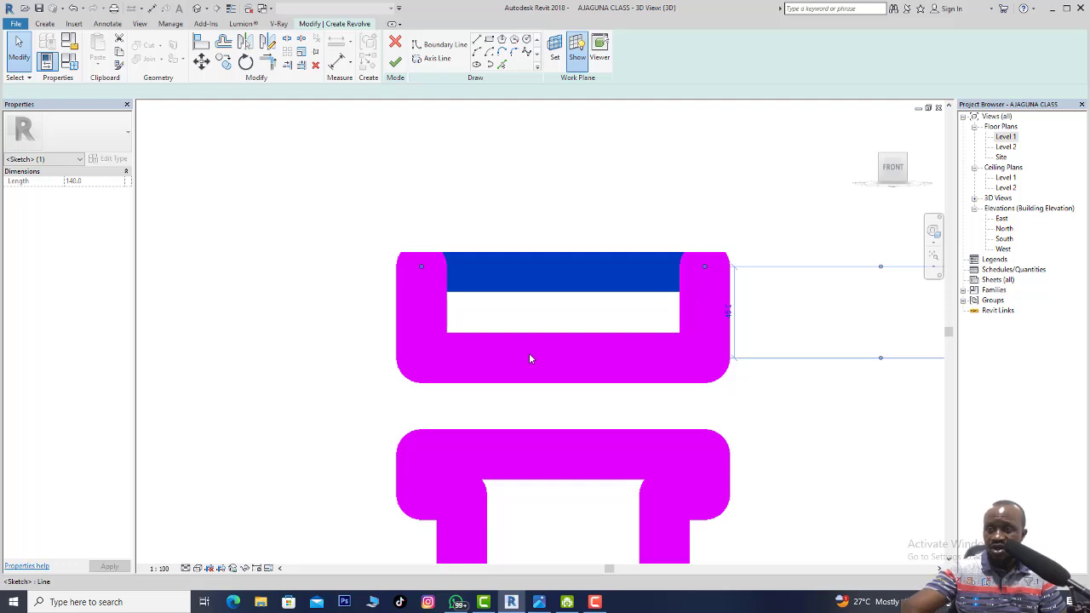
scroll(529, 353, down, 2)
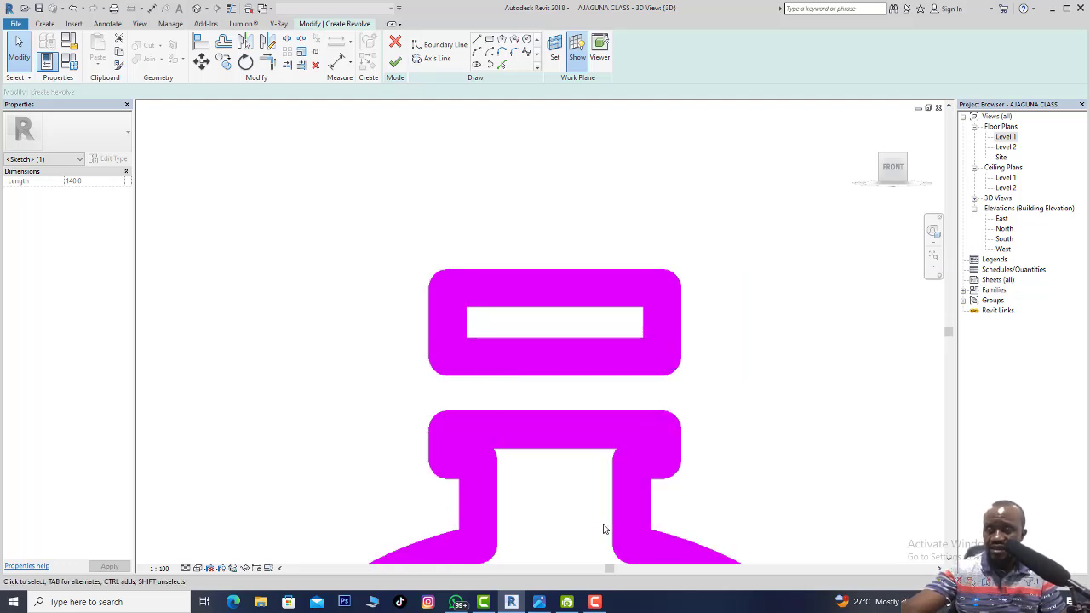
key(Escape)
scroll(477, 438, up, 1)
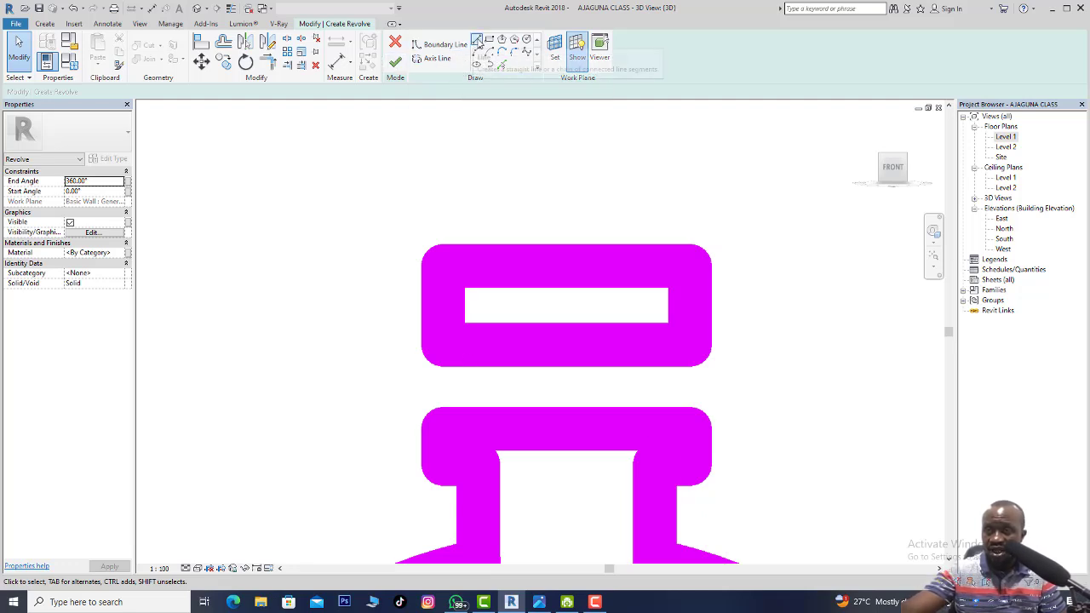
Draw two vertical boundary lines, each about 50 long, from the neck cap's top line to the upper rectangle, aligned with the neck's sides.
click(477, 39)
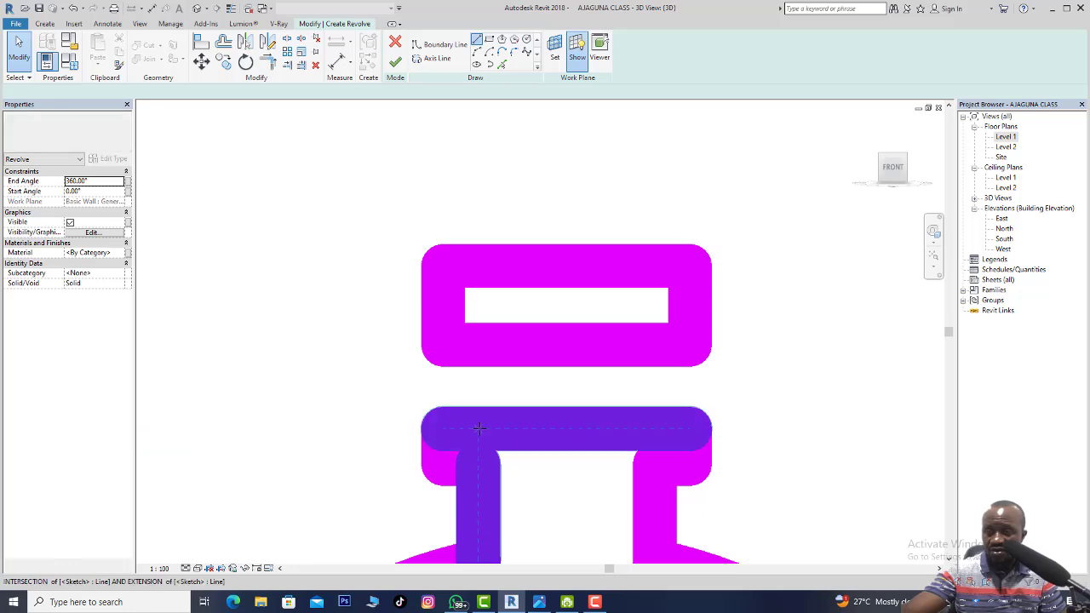
click(478, 429)
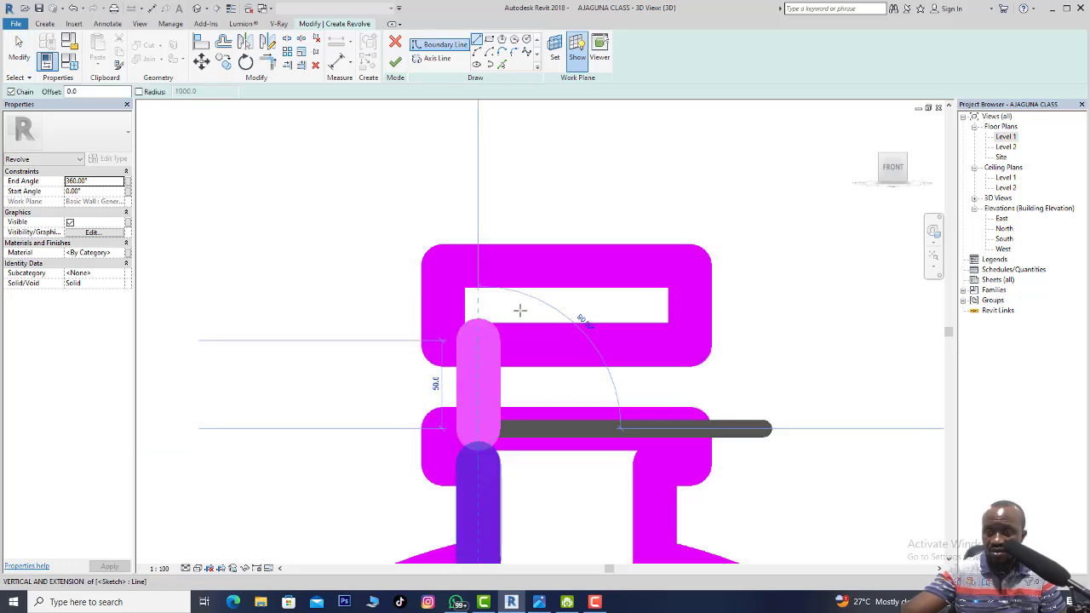
click(491, 41)
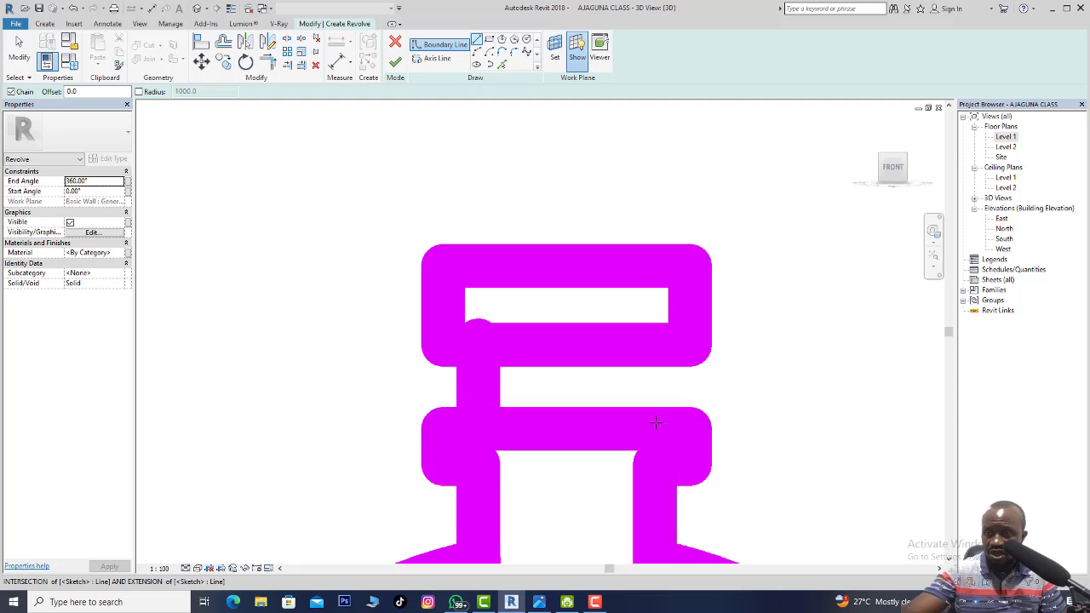
click(653, 426)
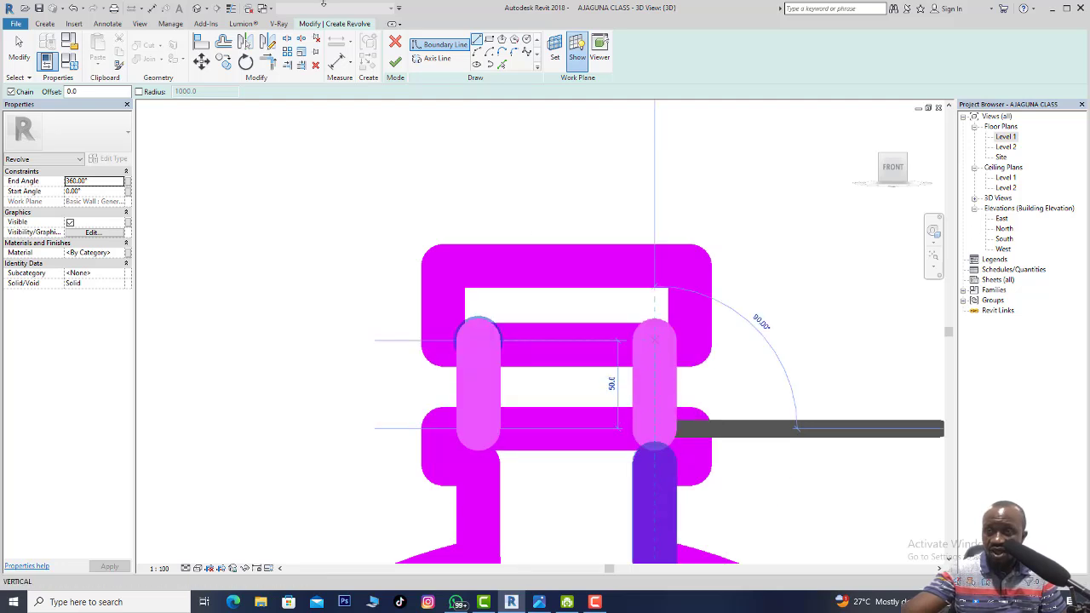
click(653, 340)
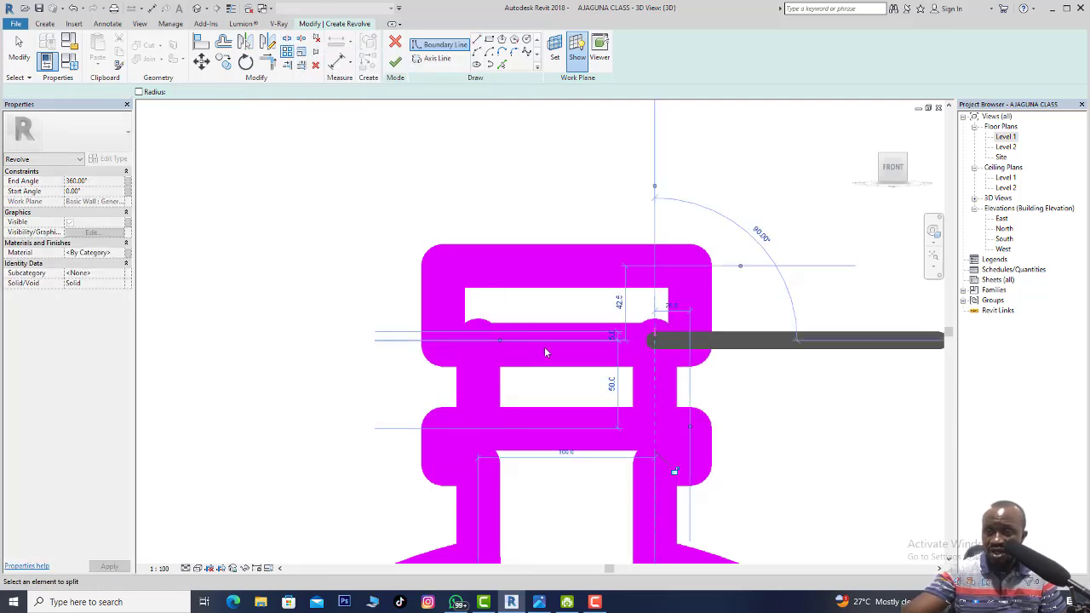
key(Escape)
key(Escape)
Split the upper rectangle's bottom line and the neck cap's top line near their middles.
key(s)
key(l)
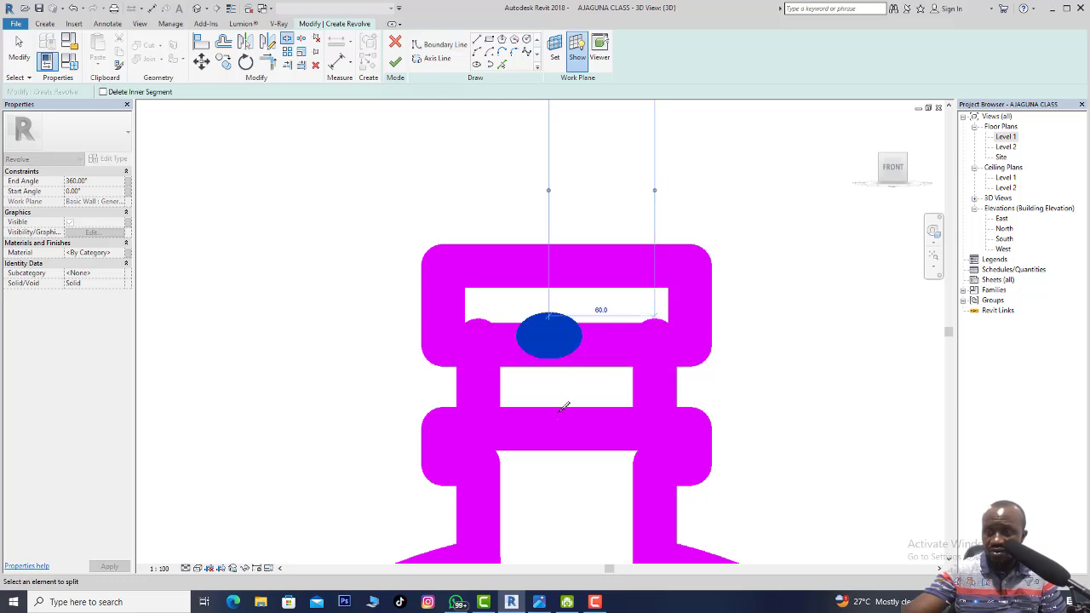
click(558, 424)
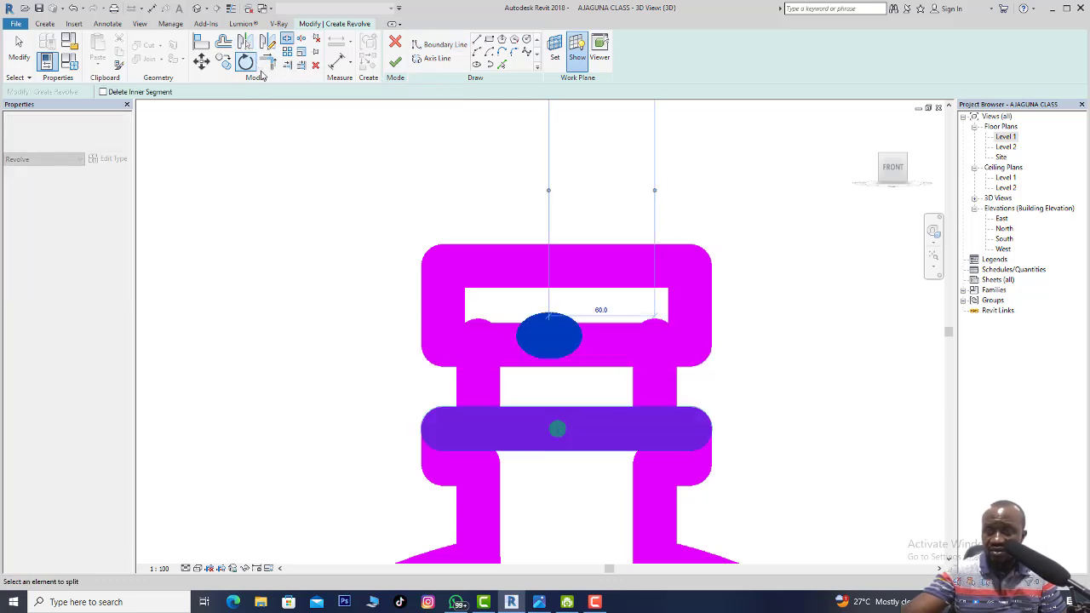
Trim both halves of the upper rectangle's split bottom line to corners with the two vertical connecting lines.
click(264, 70)
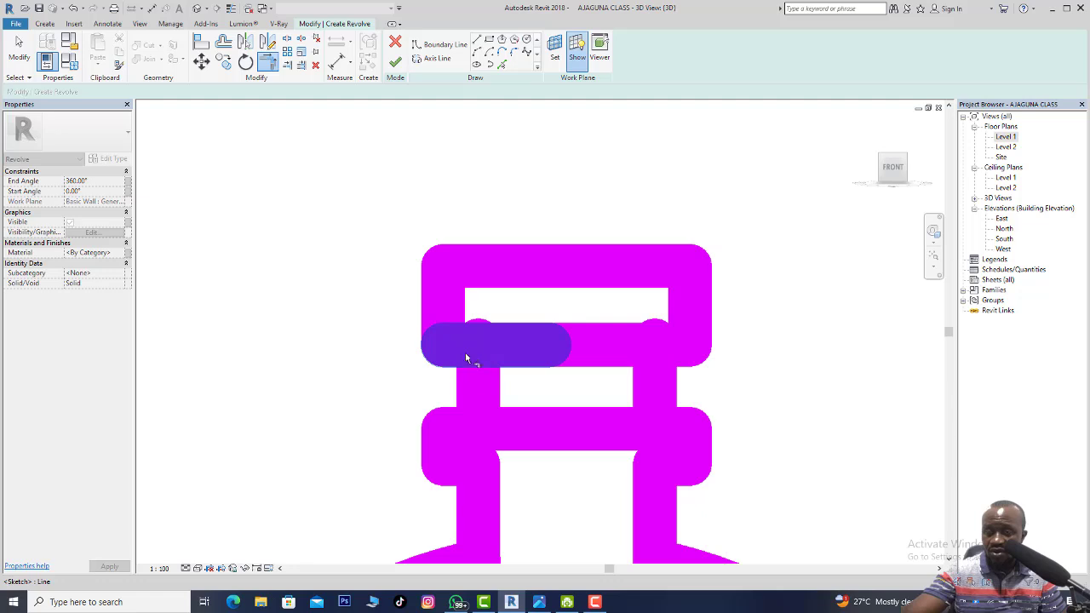
click(467, 353)
click(509, 377)
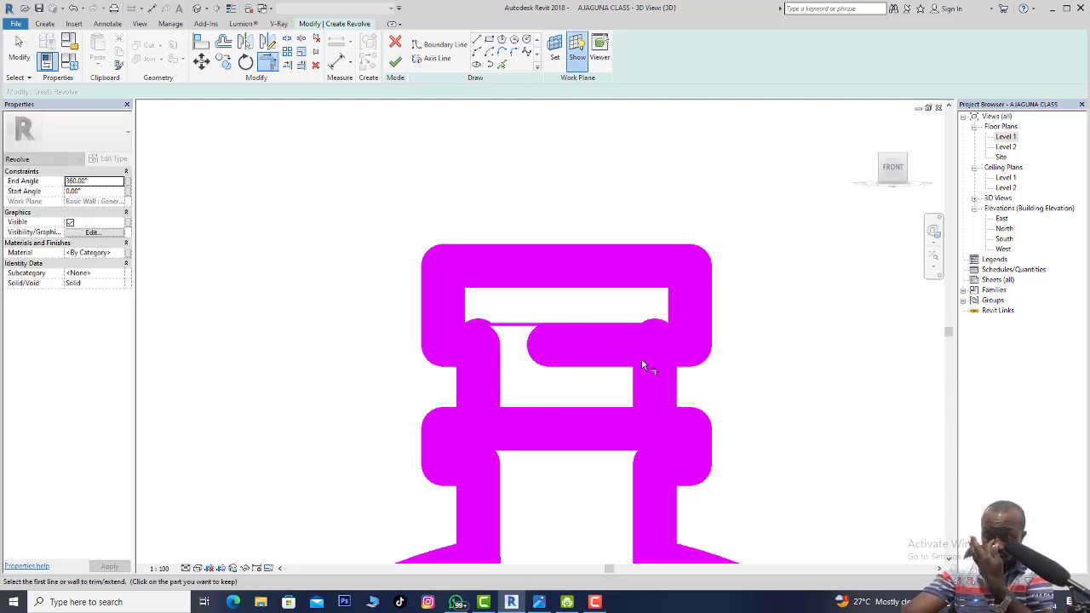
click(654, 390)
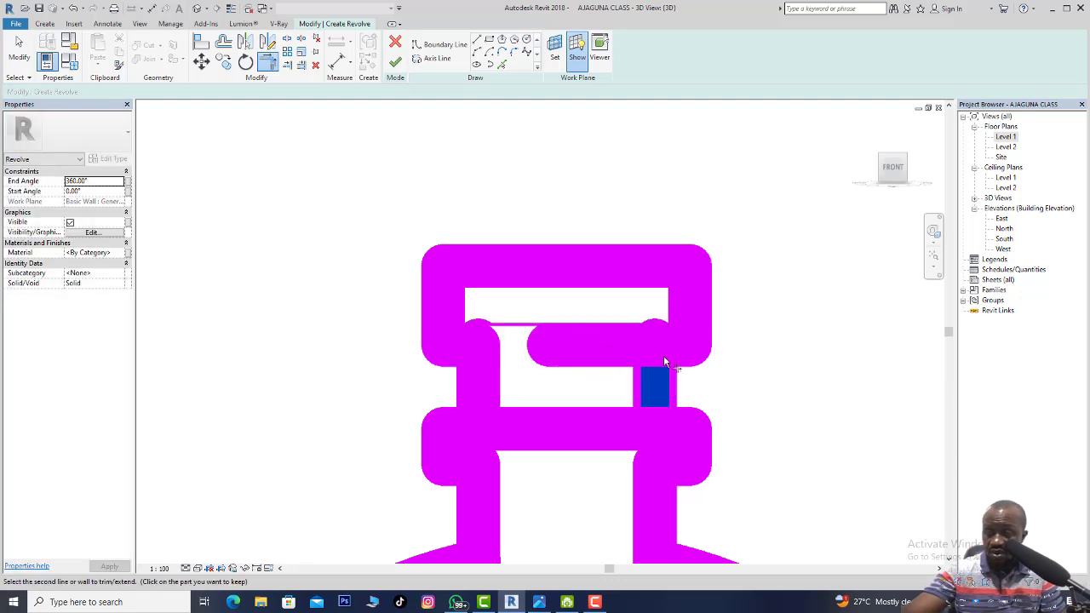
click(530, 345)
Trim both halves of the neck cap's split top line to corners with the vertical connecting lines, joining everything into one continuous outline.
click(477, 409)
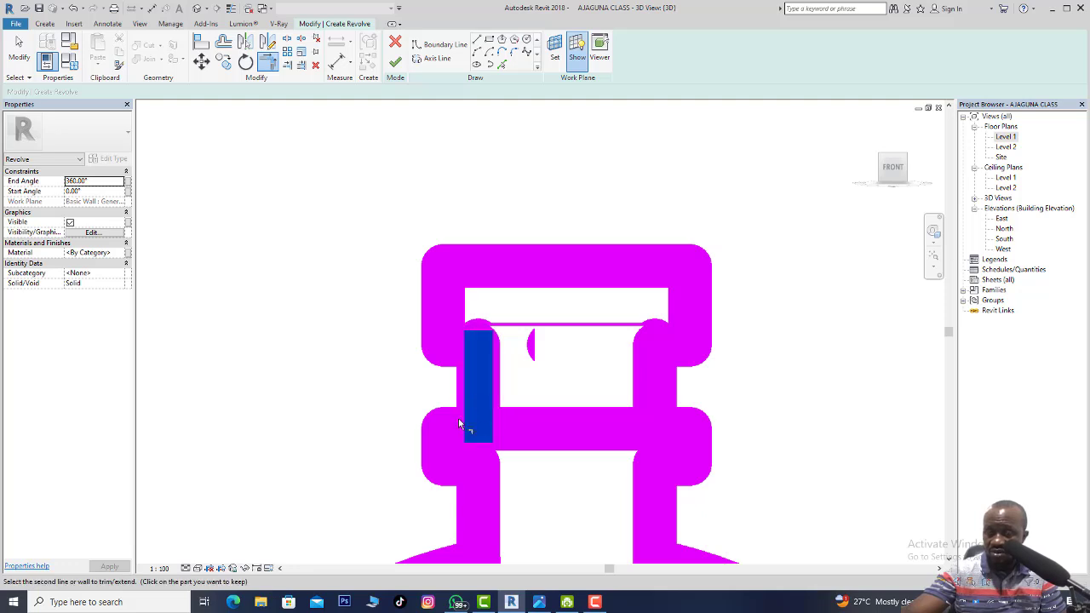
click(451, 429)
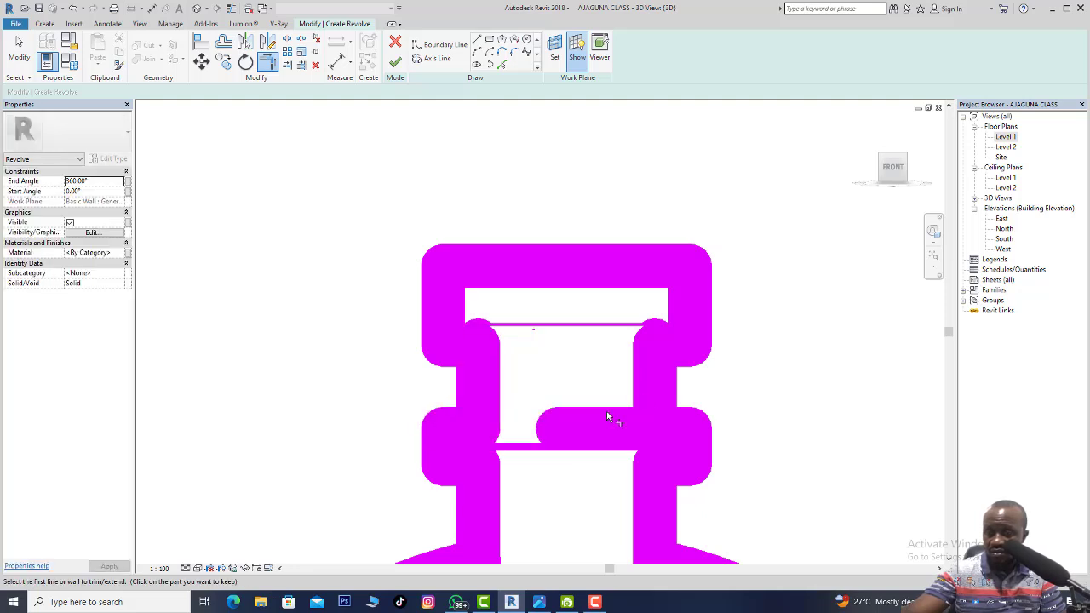
click(661, 398)
click(669, 428)
scroll(671, 383, down, 4)
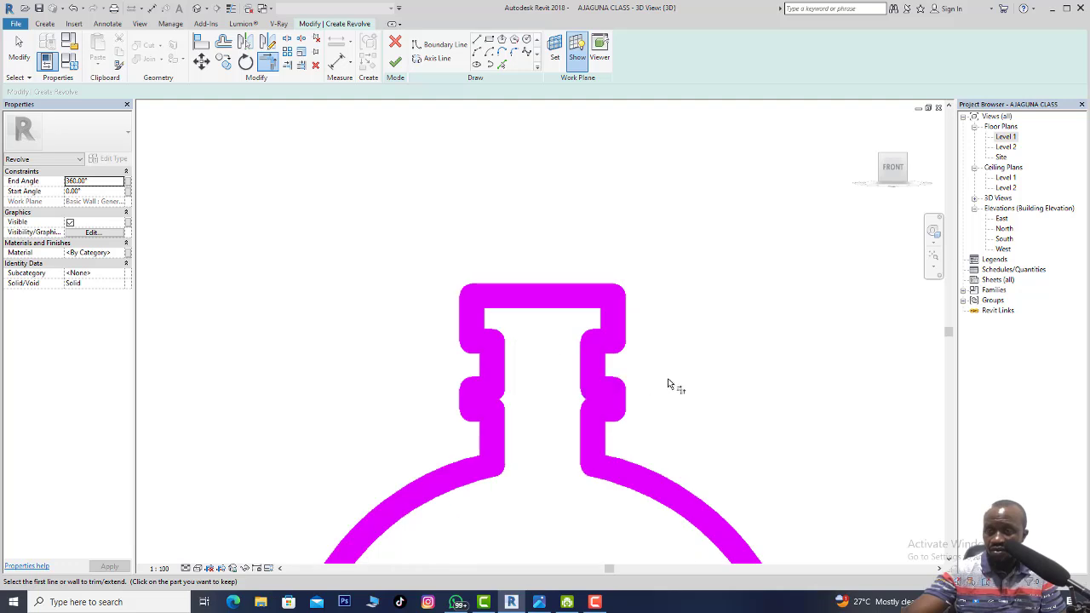
scroll(620, 335, down, 5)
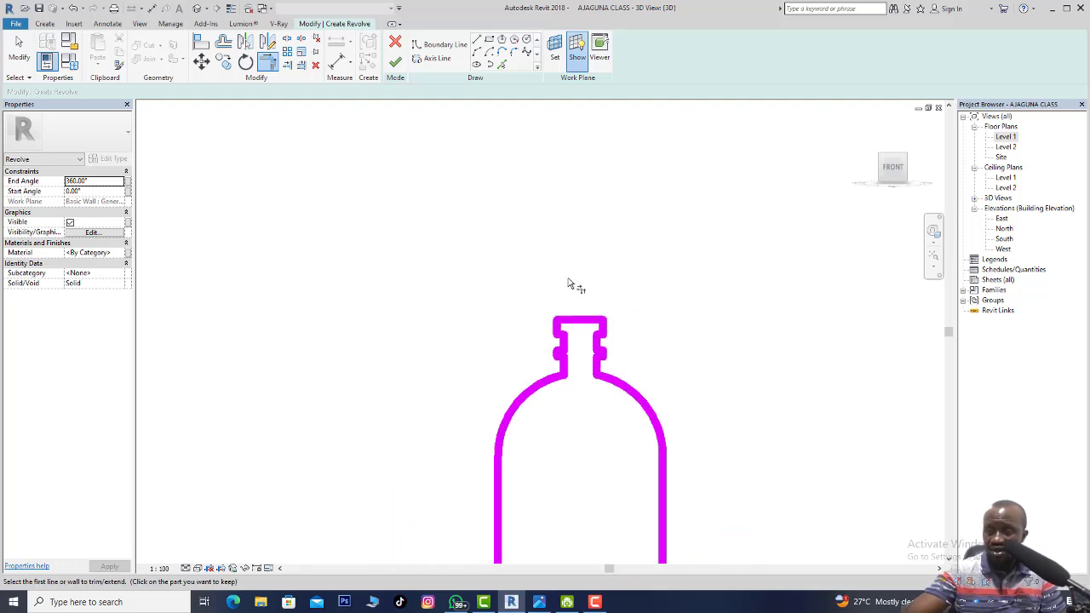
scroll(572, 276, down, 3)
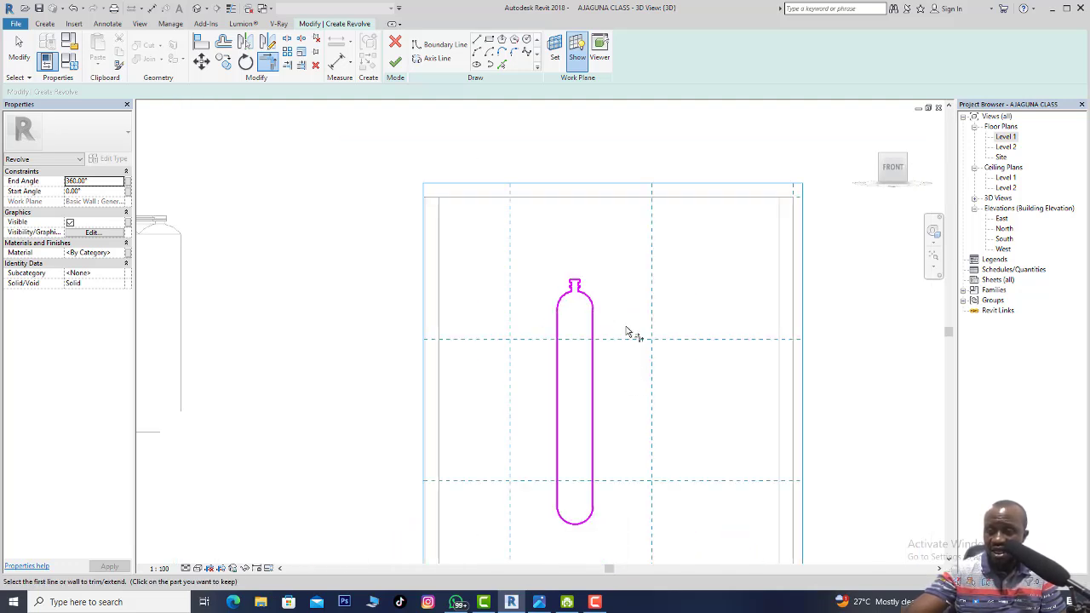
scroll(576, 260, up, 8)
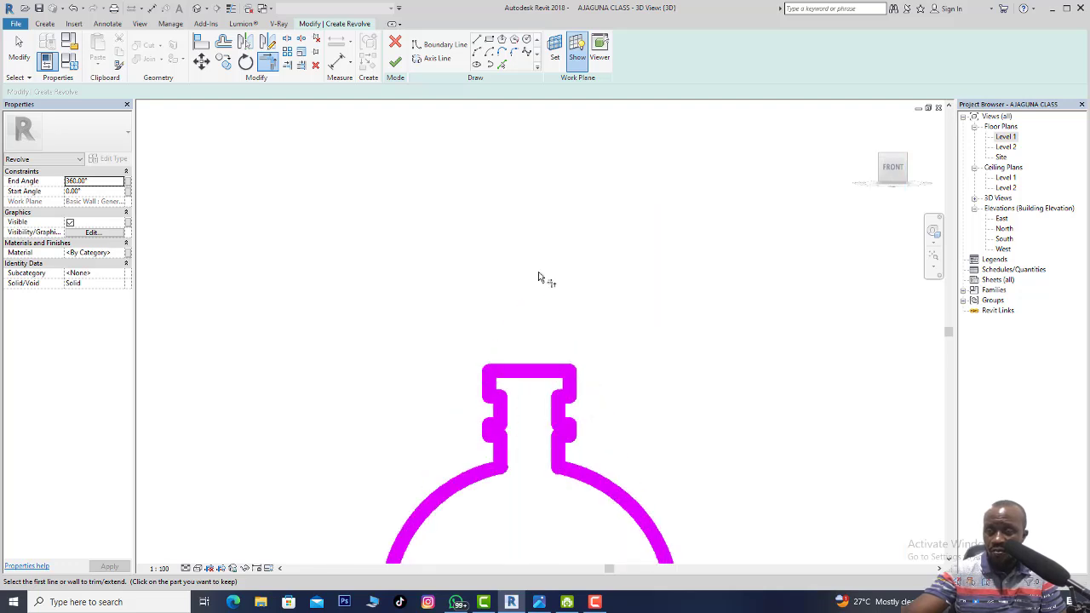
scroll(538, 277, up, 1)
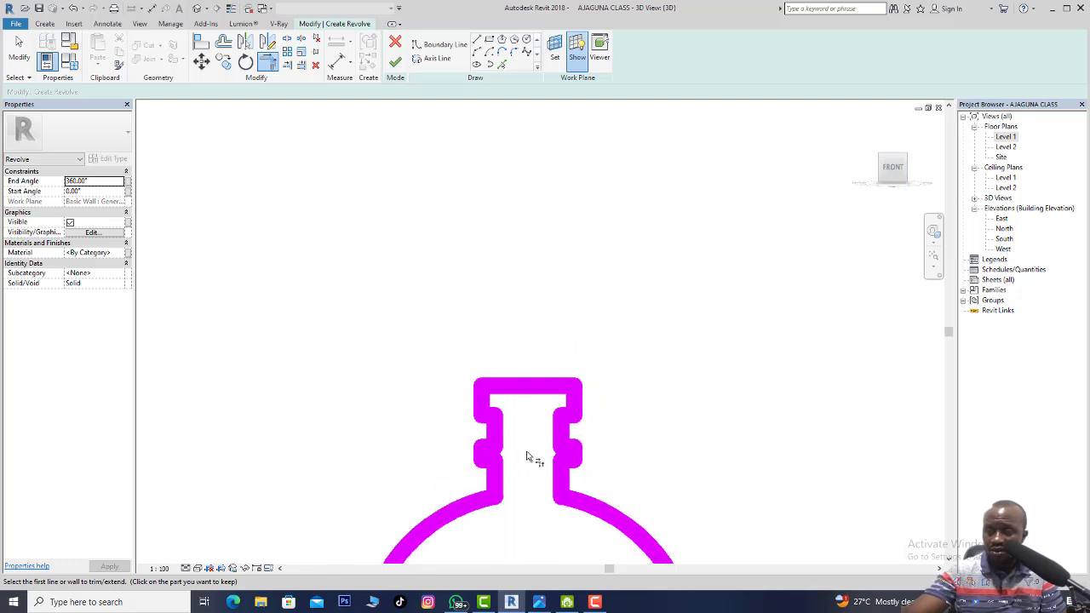
click(19, 51)
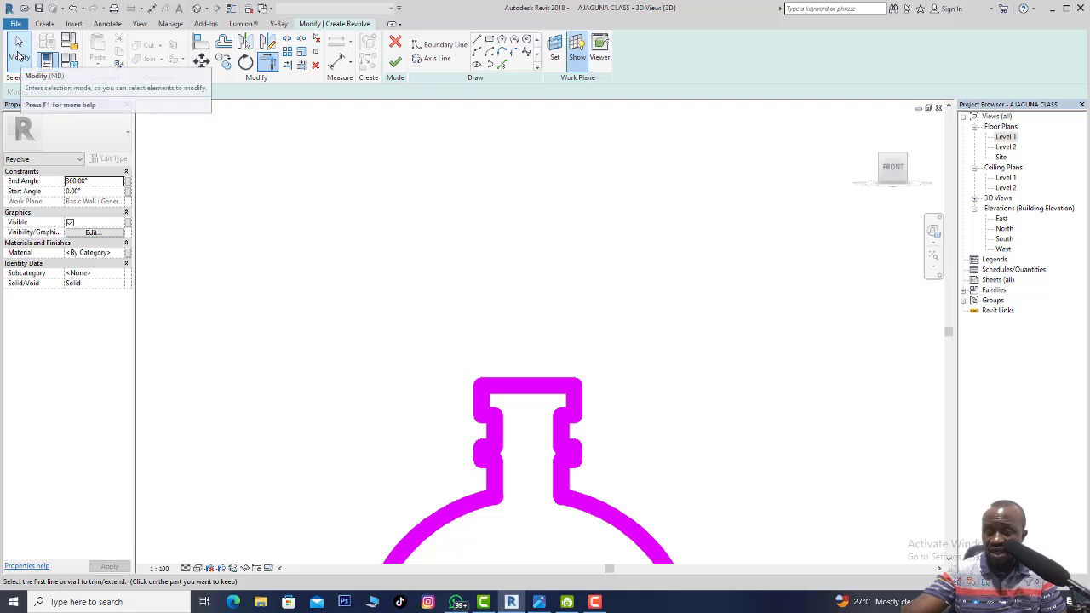
Draw a vertical axis line about 3900 long along the tank's right side line, from the bottom arc's end to above the cap.
scroll(488, 240, down, 5)
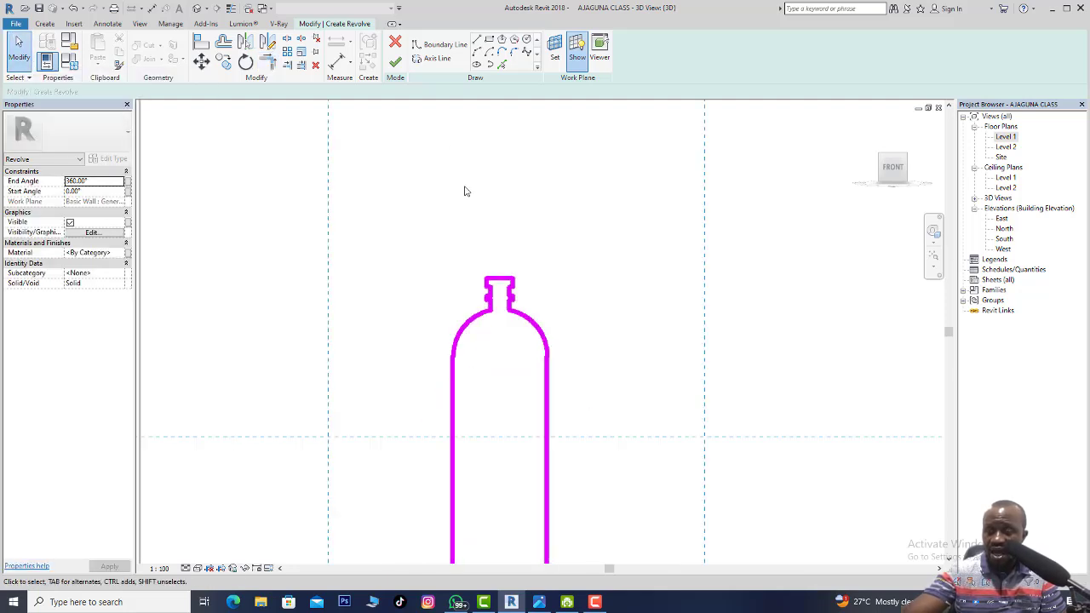
scroll(464, 191, down, 1)
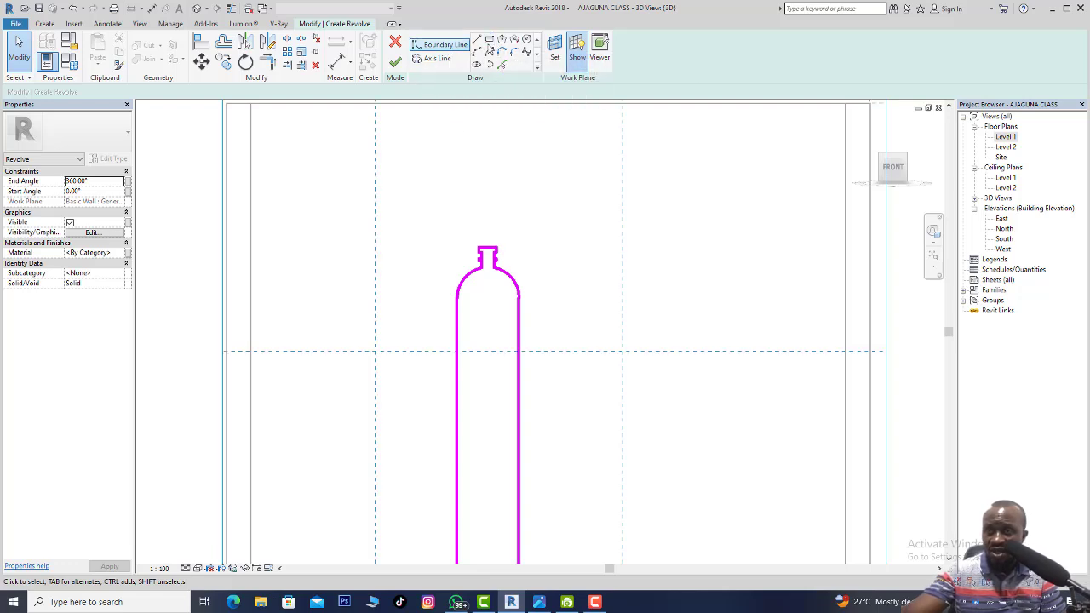
click(435, 58)
scroll(522, 196, down, 1)
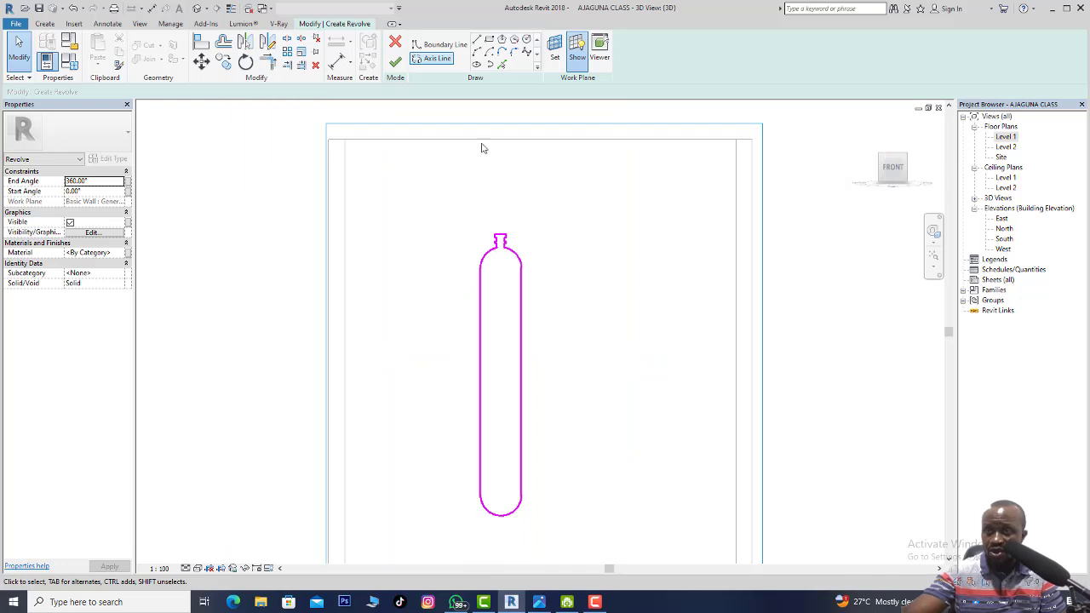
click(433, 60)
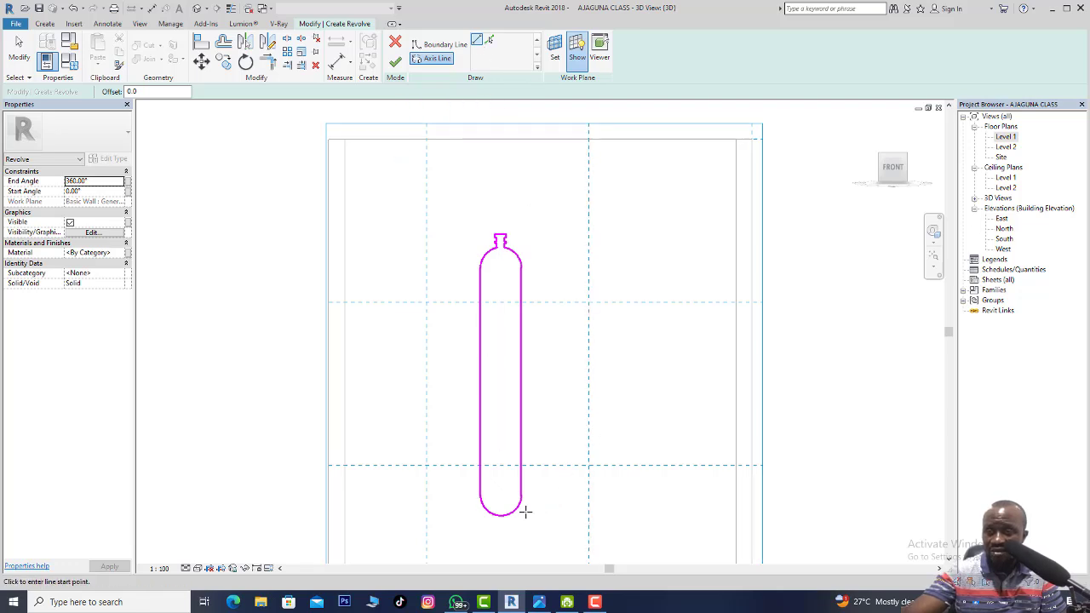
scroll(525, 511, up, 2)
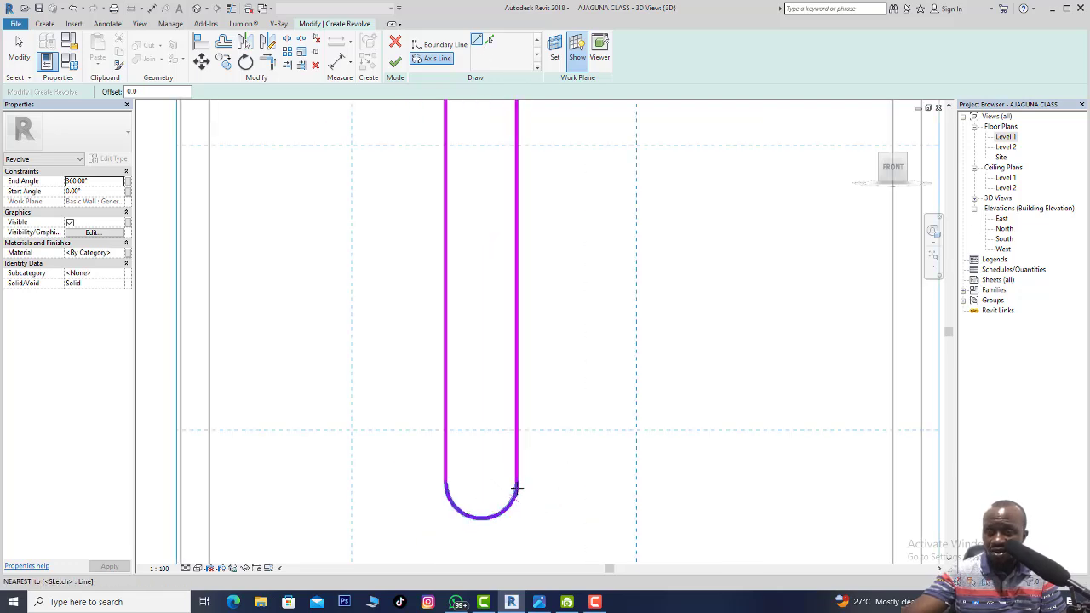
click(516, 486)
scroll(517, 486, down, 2)
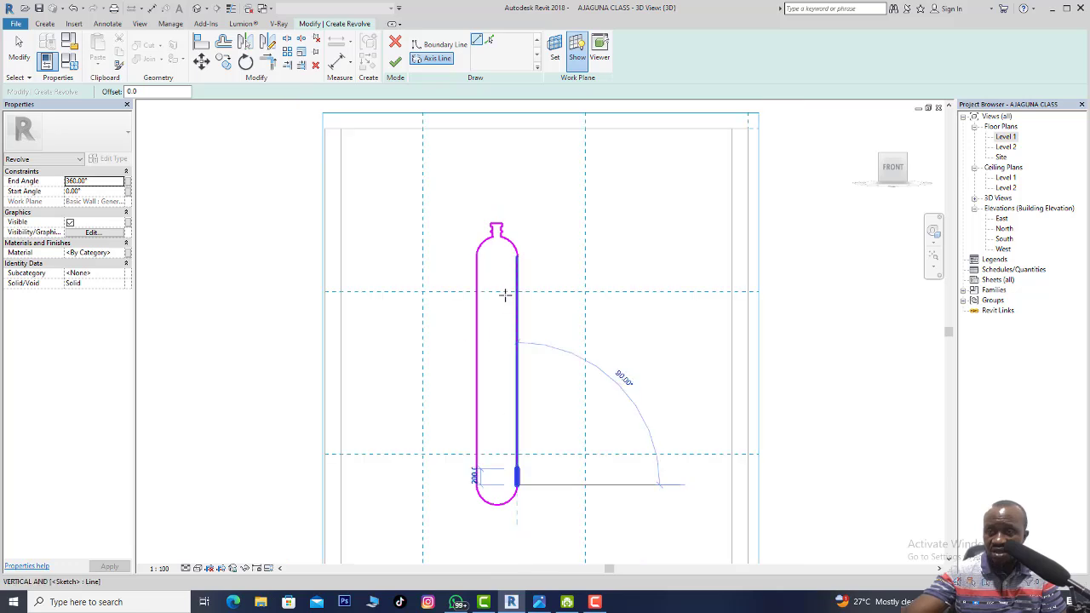
click(515, 166)
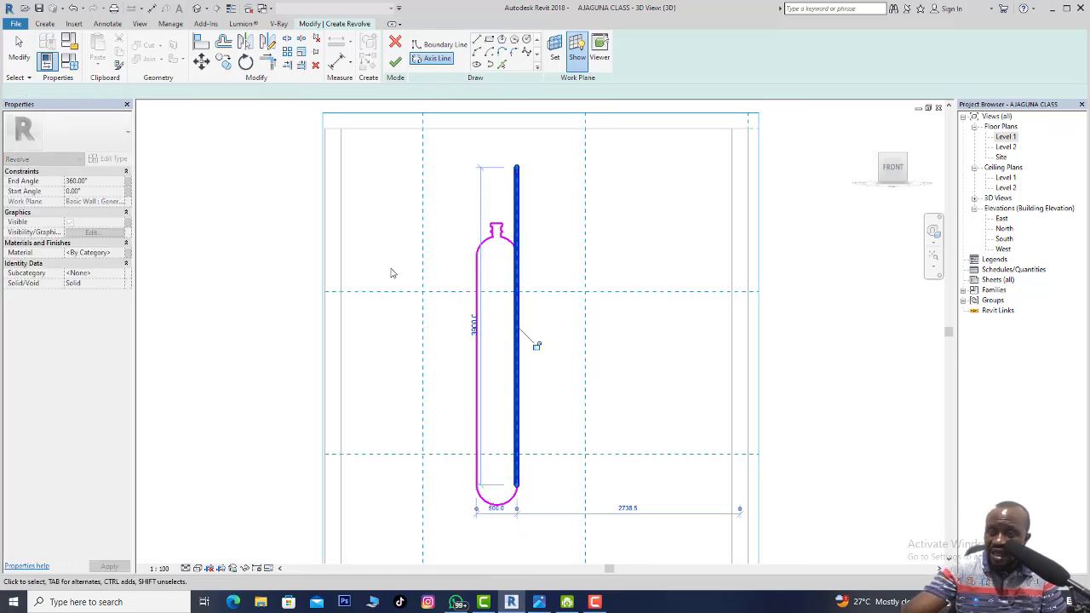
Leave the axis line selected as drawn and finish the revolve sketch to generate the tank solid.
click(491, 353)
key(Escape)
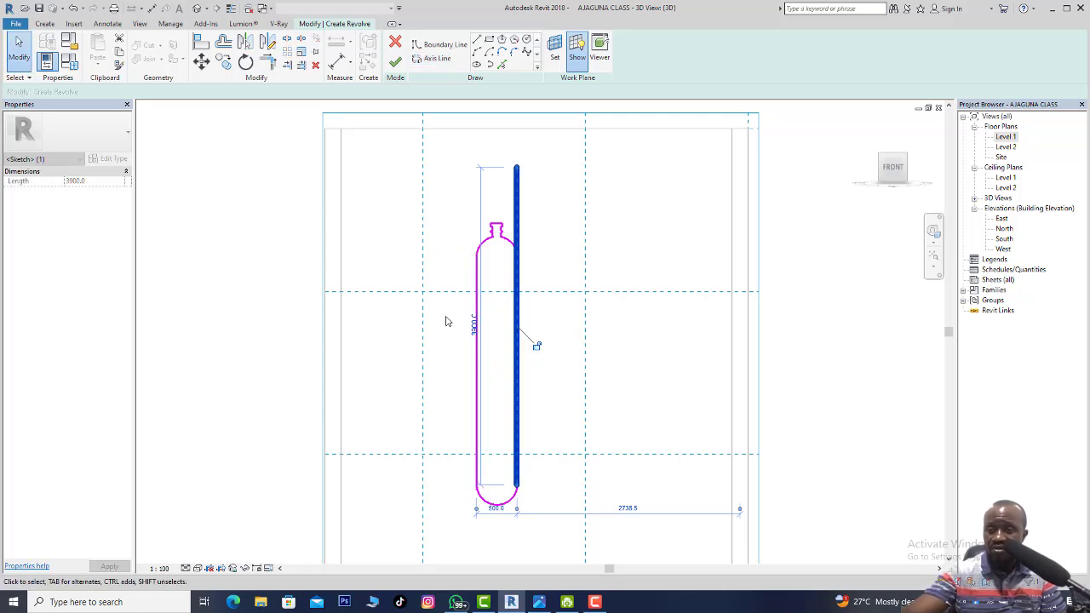
click(395, 62)
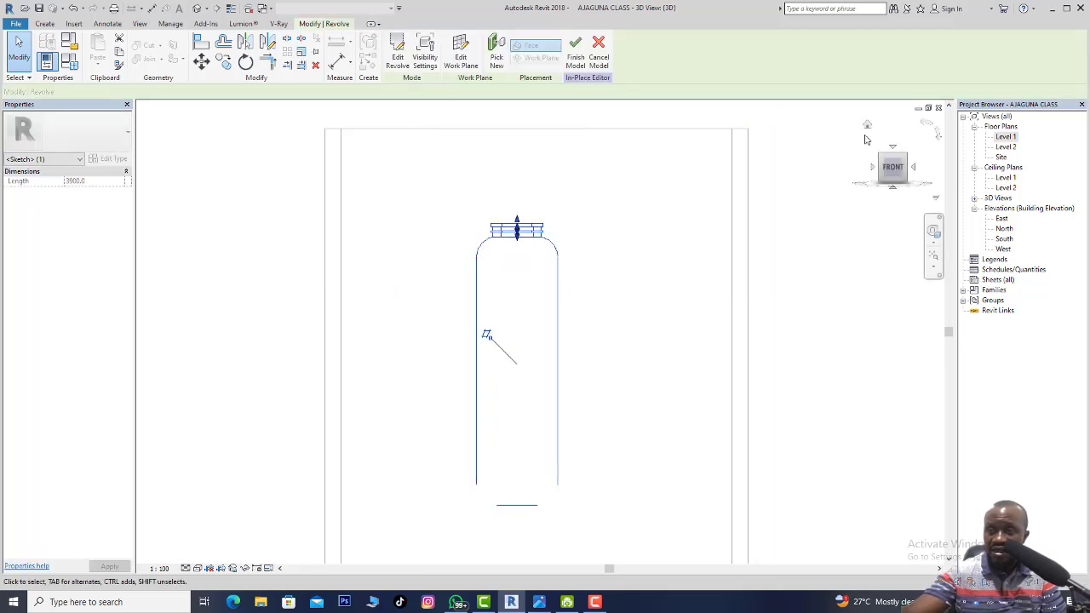
Return the 3D view to its home orientation, finish the in-place model of the revolved tank and clear the selection.
click(868, 123)
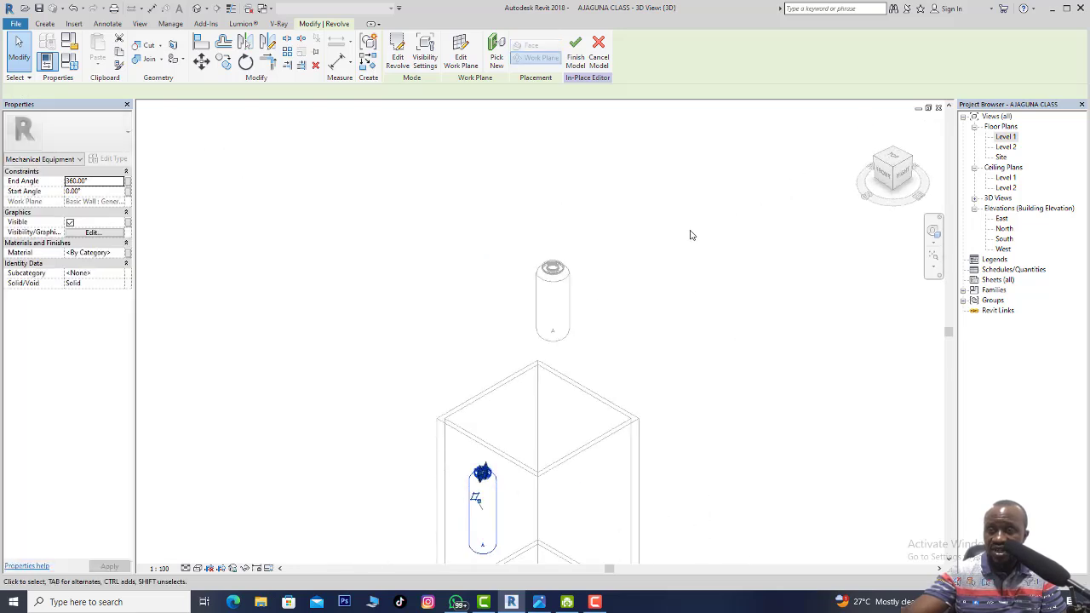
scroll(668, 300, up, 2)
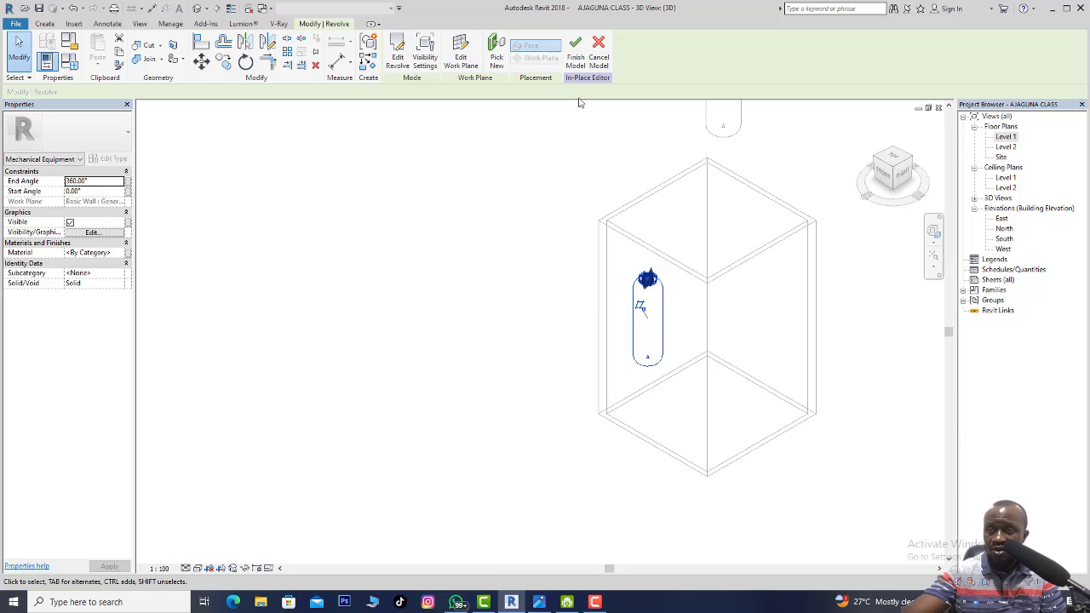
click(575, 52)
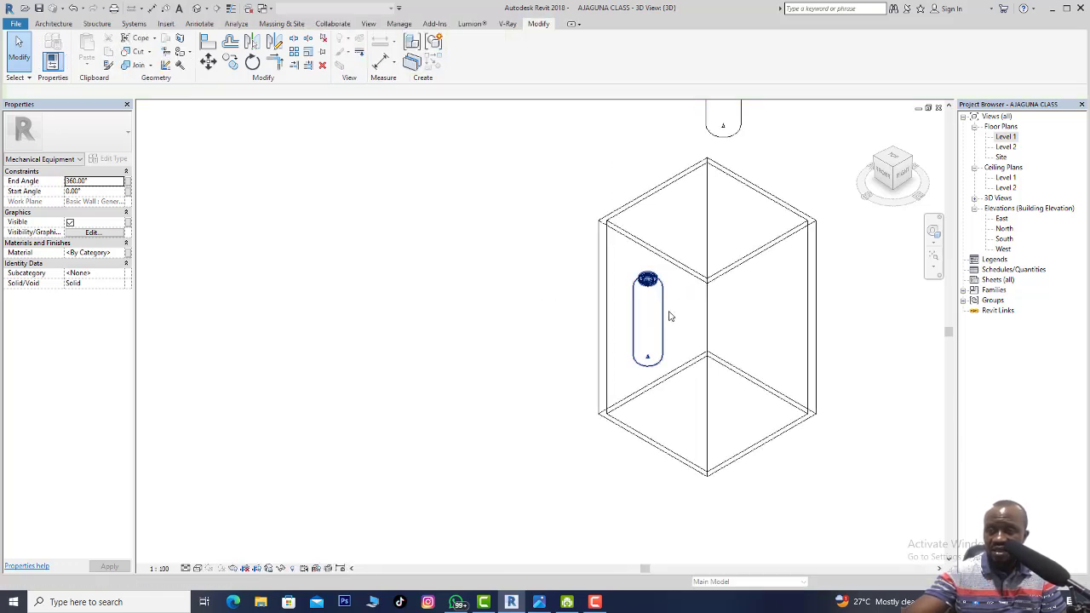
click(669, 316)
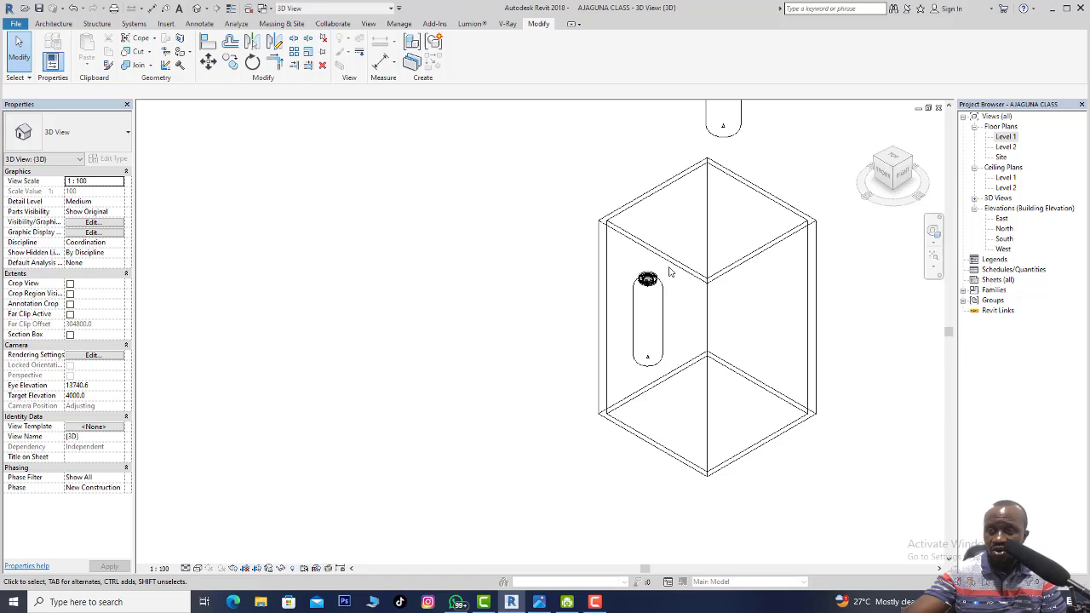
Temporarily hide the four walls enclosing the new tank in the 3D view and display both tanks with shaded surfaces.
click(281, 568)
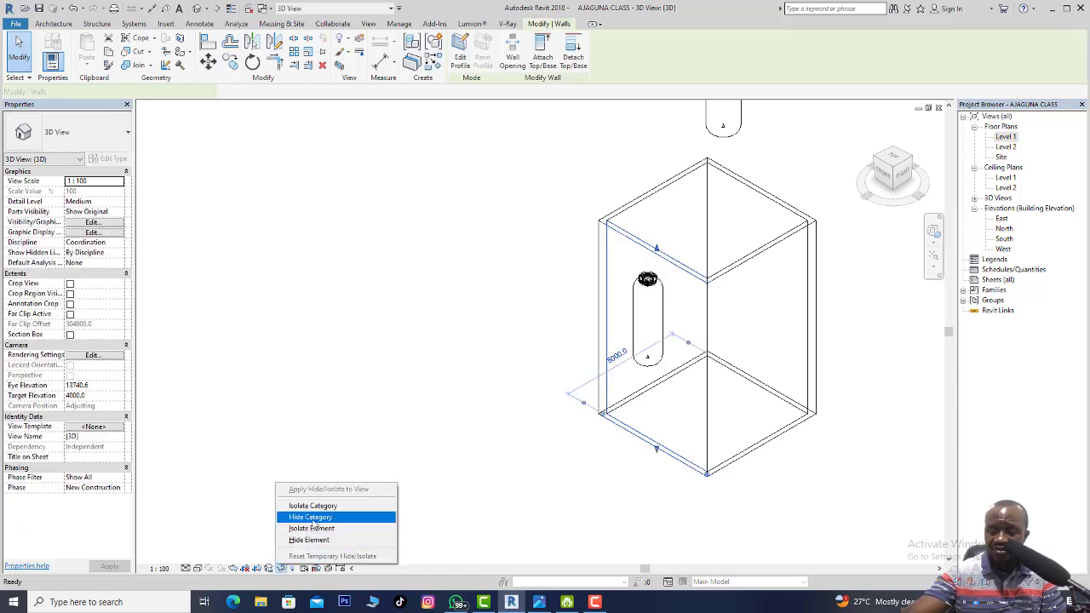
click(315, 540)
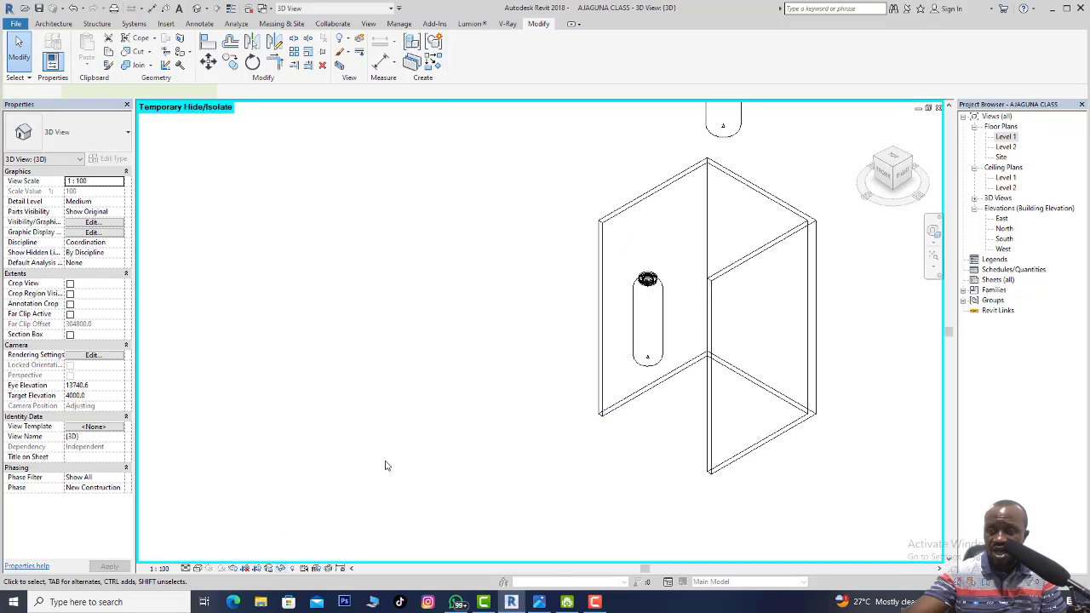
scroll(331, 496, down, 1)
drag(728, 332, 599, 236)
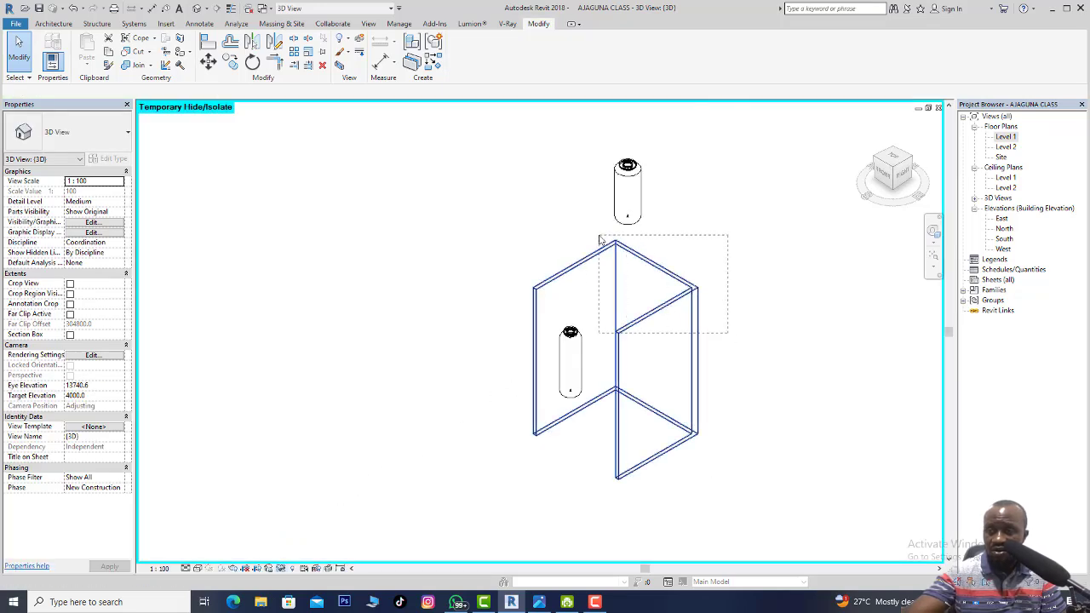
click(281, 568)
click(307, 545)
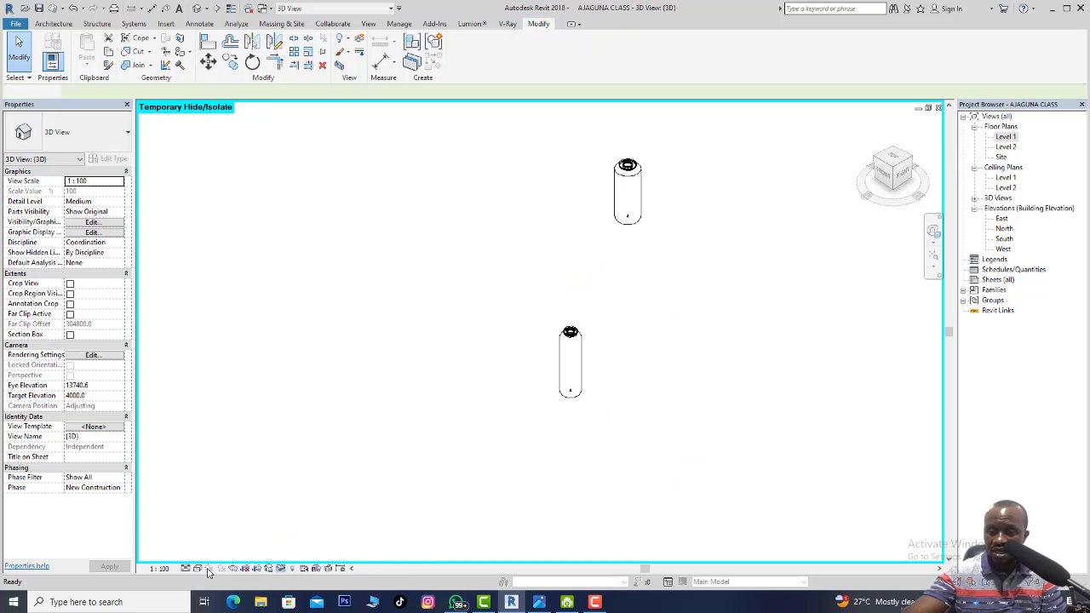
click(199, 568)
click(213, 556)
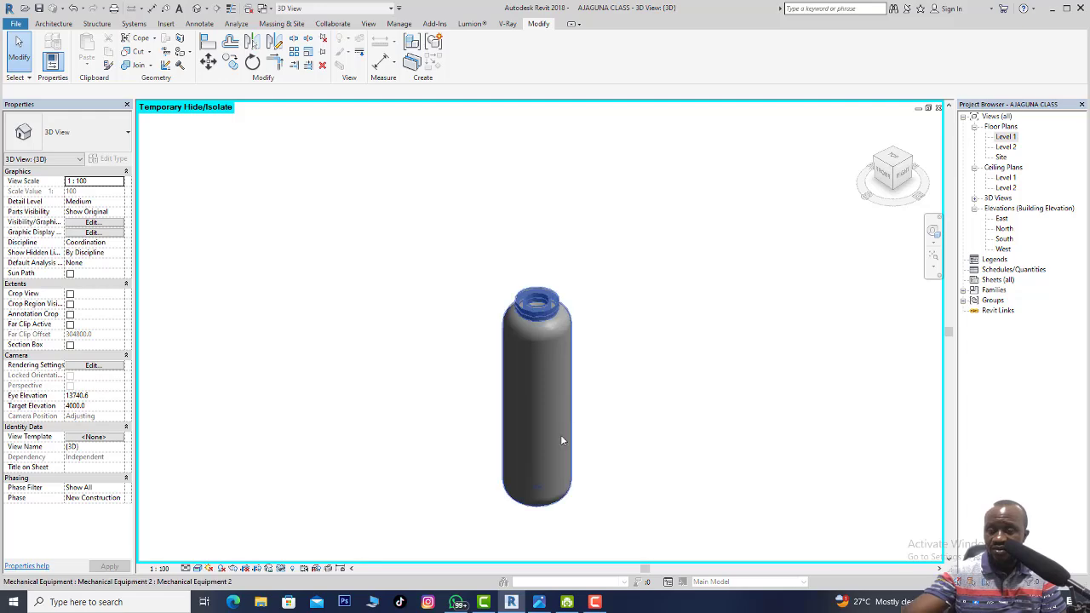
Switch to WhatsApp to look at the real-life photo of the blue filtration tanks, and return to the Revit model.
click(458, 605)
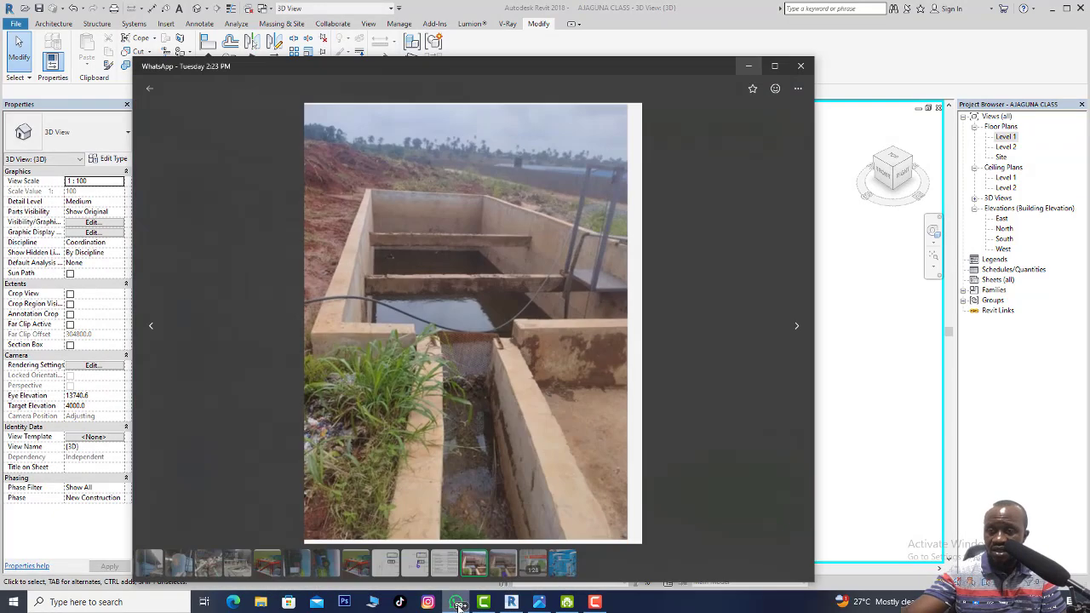
click(458, 604)
click(458, 604)
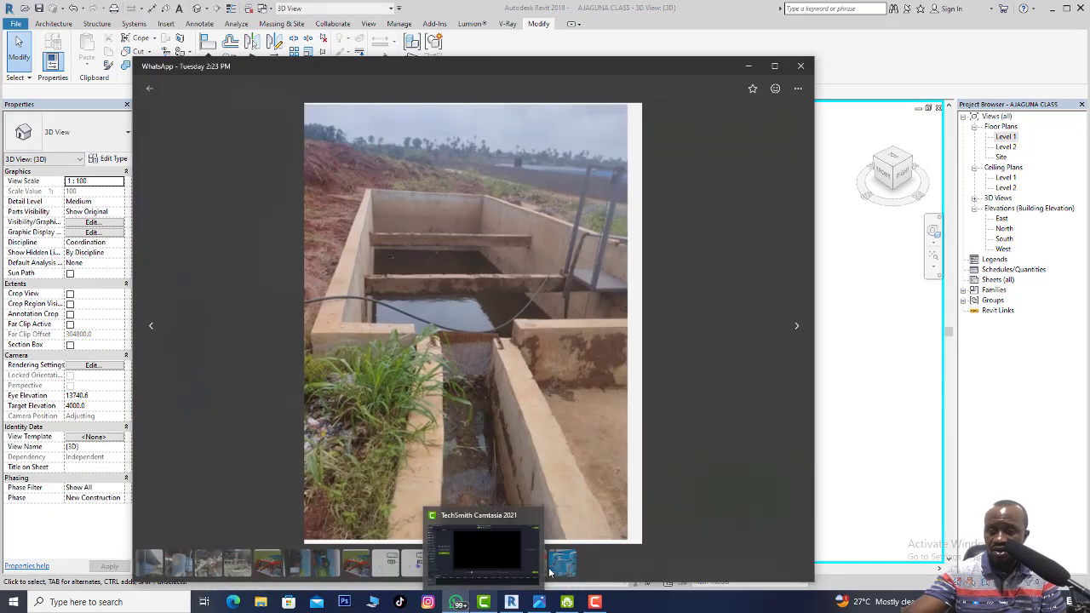
click(566, 561)
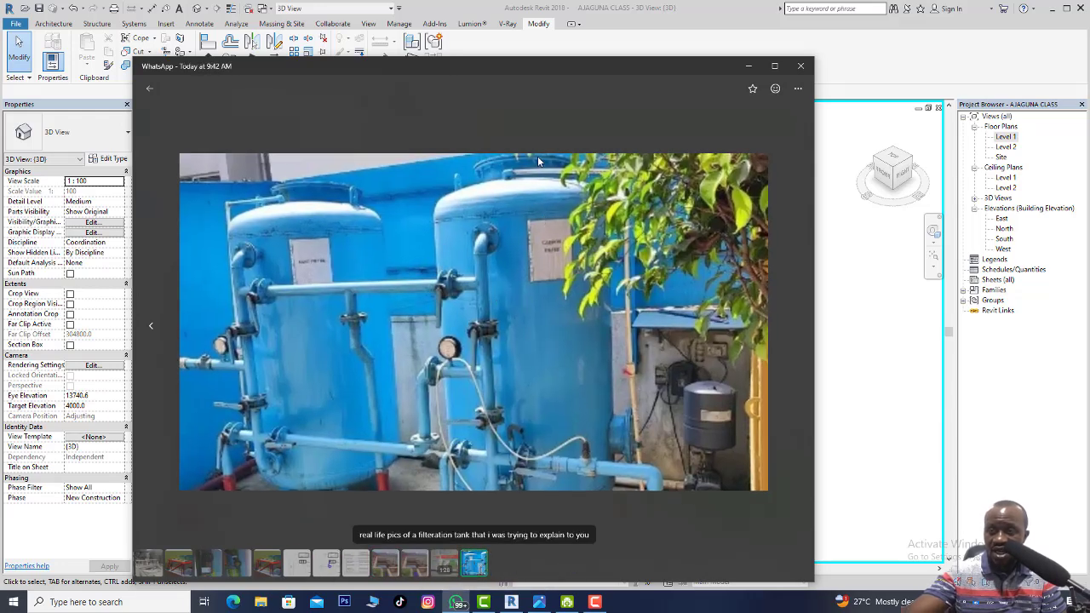
mouse_move(503, 605)
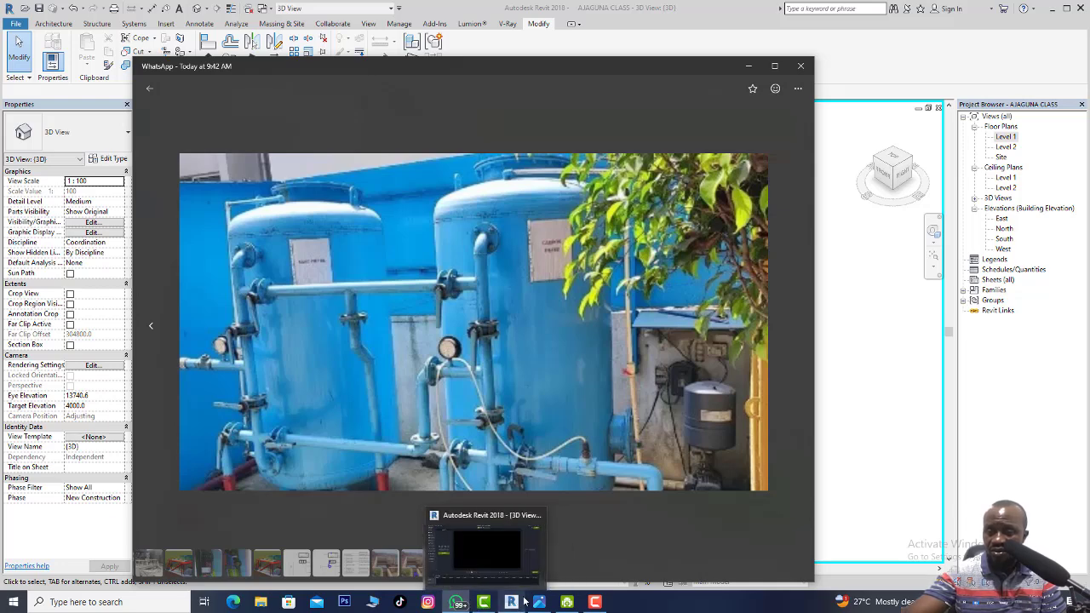
click(511, 603)
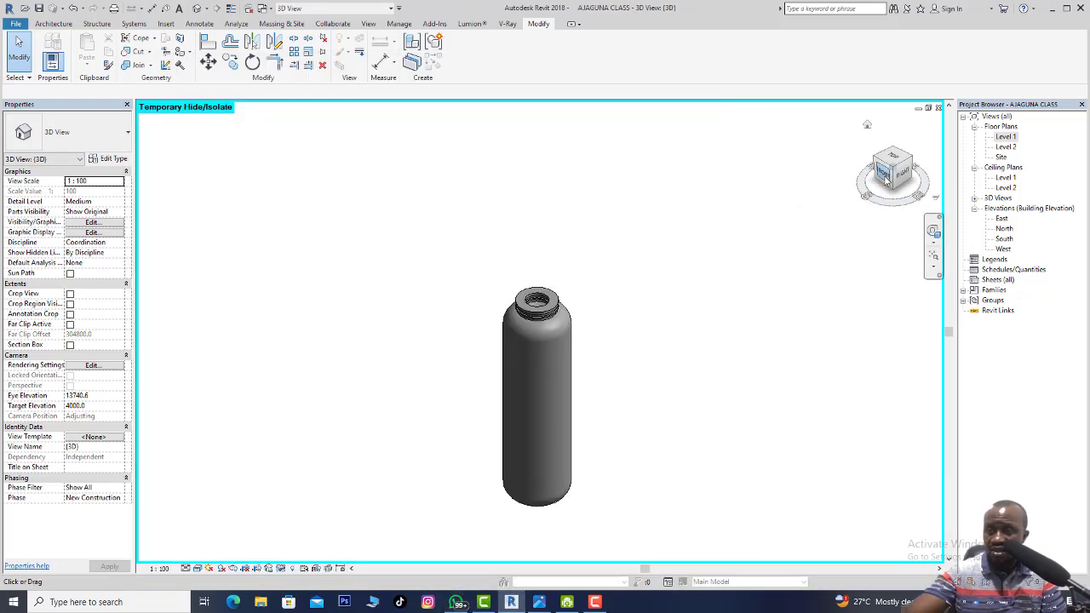
In the front view, lower the bottom face of the tank's upper neck rim close to the ring below, and lower the rim's top face.
click(886, 177)
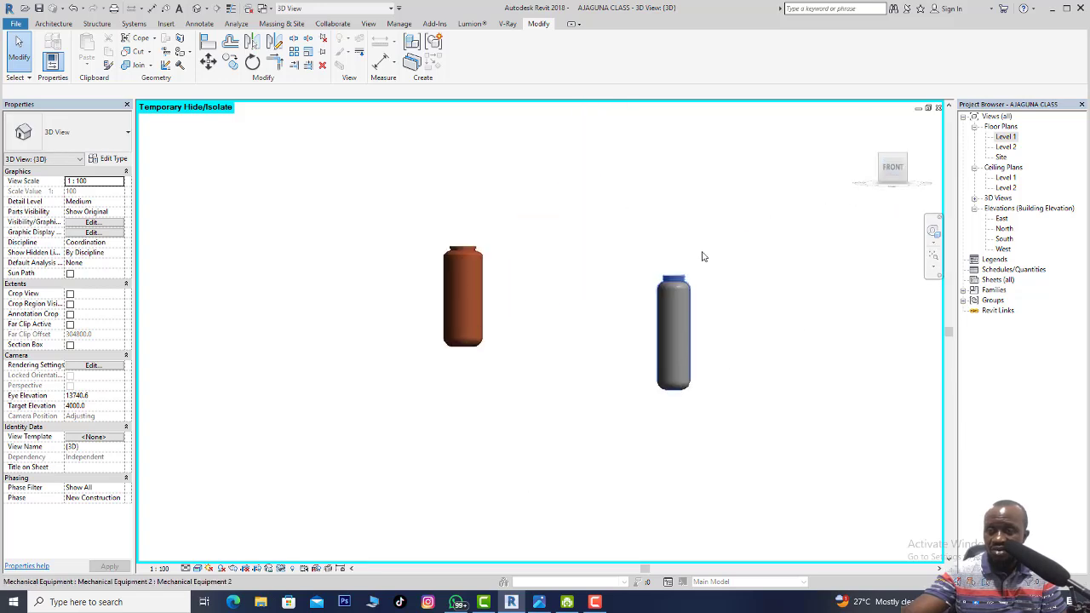
scroll(626, 308, up, 8)
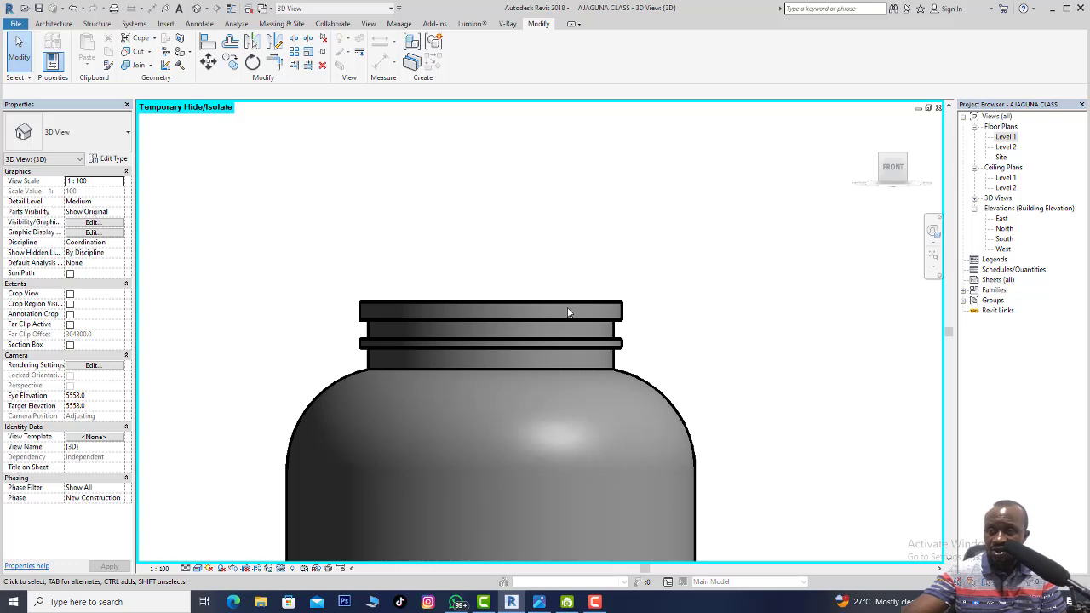
click(564, 307)
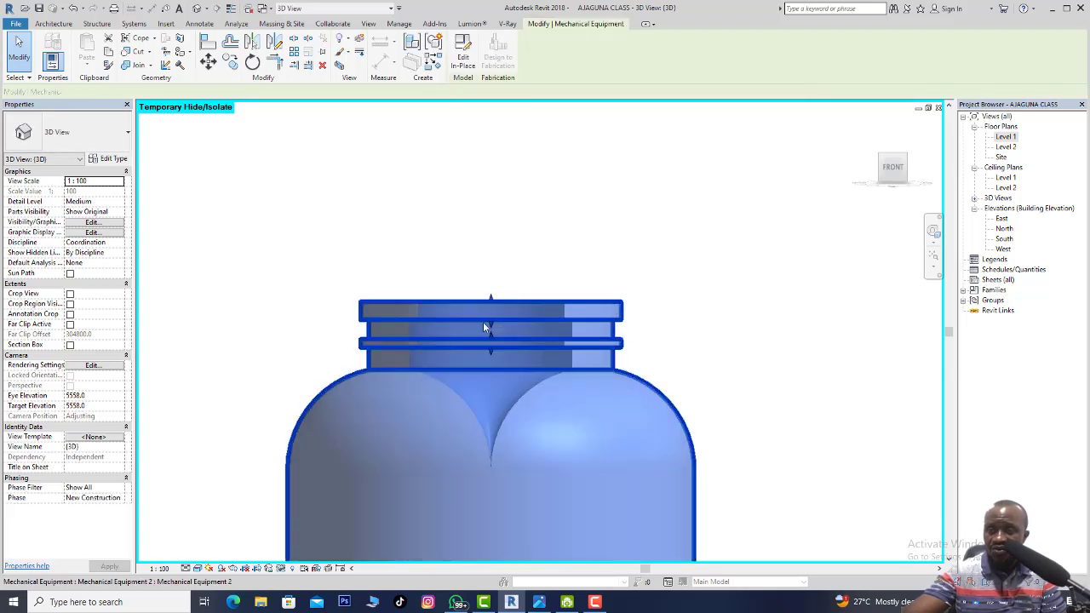
scroll(485, 328, up, 5)
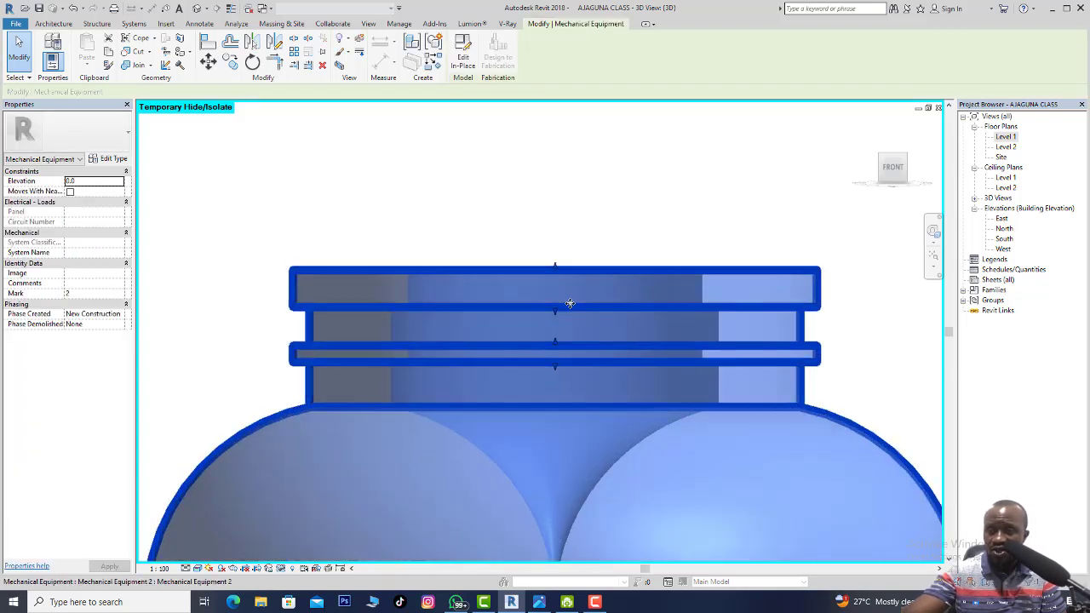
drag(554, 314, 552, 336)
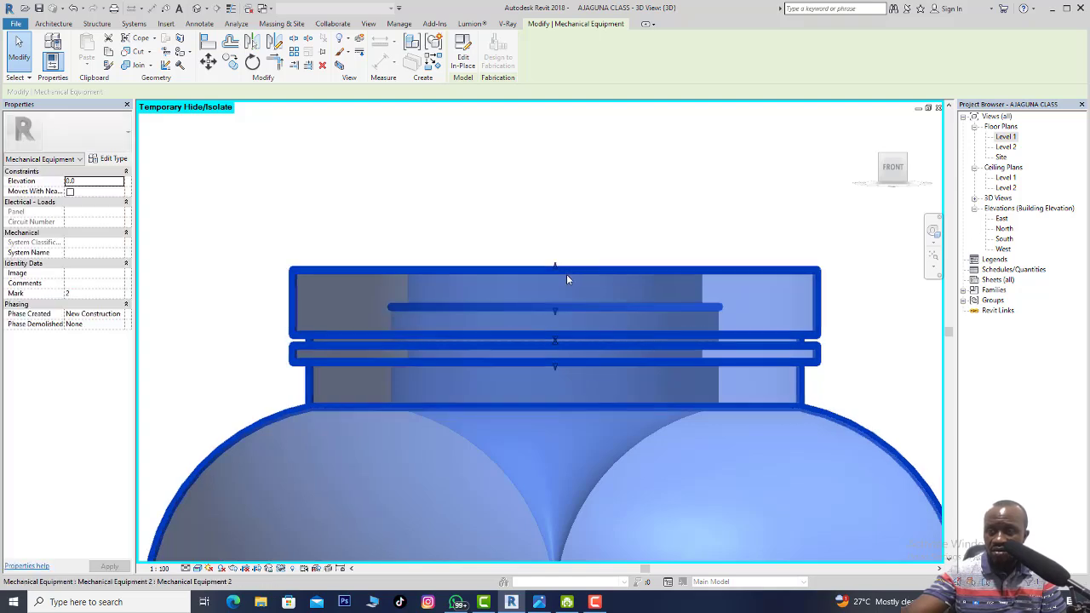
drag(554, 312, 576, 269)
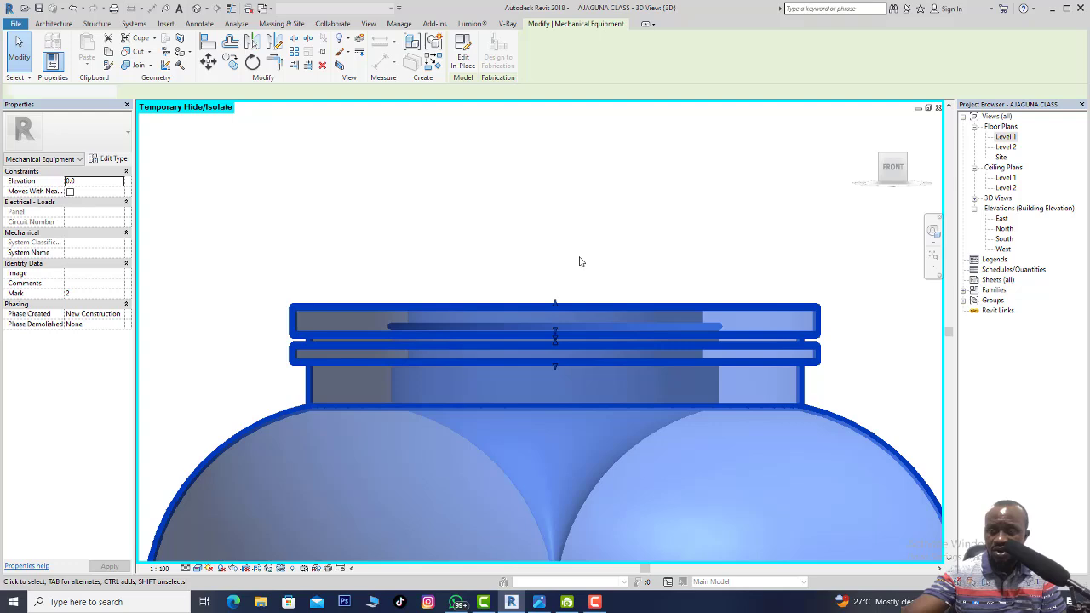
click(713, 263)
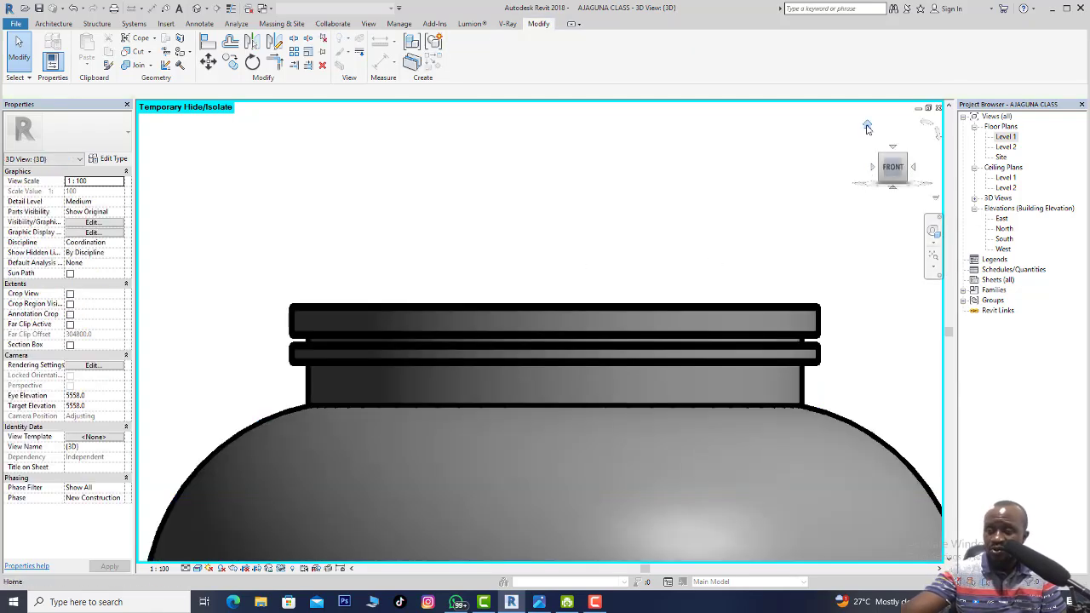
Examine the grey tank's reshaped neck rim, opening and body in the isometric 3D view, close up and as a whole.
shift+middle_drag(796, 228, 766, 310)
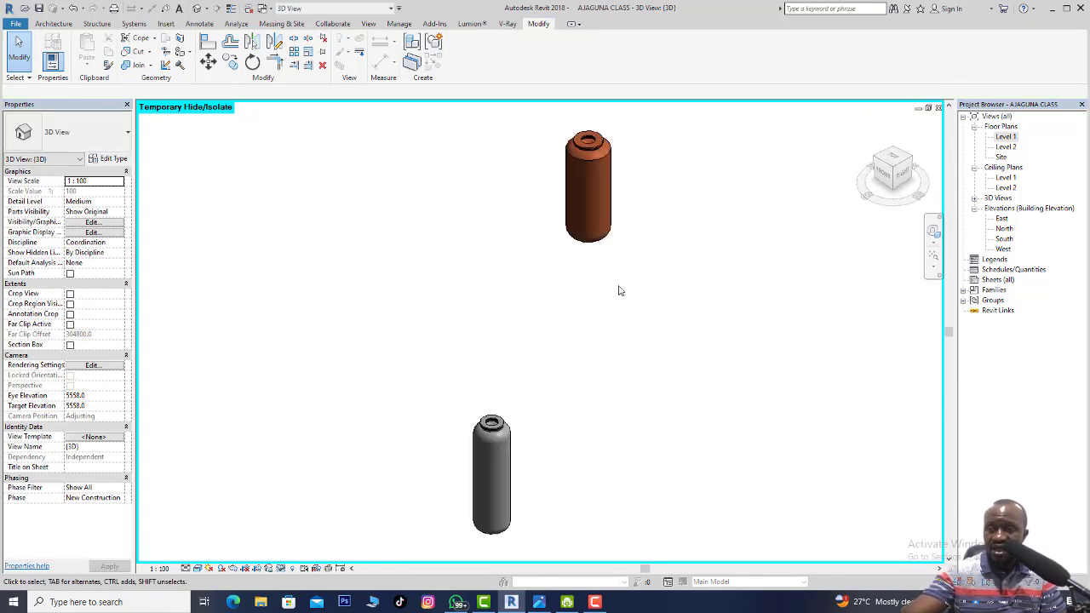
scroll(503, 441, up, 3)
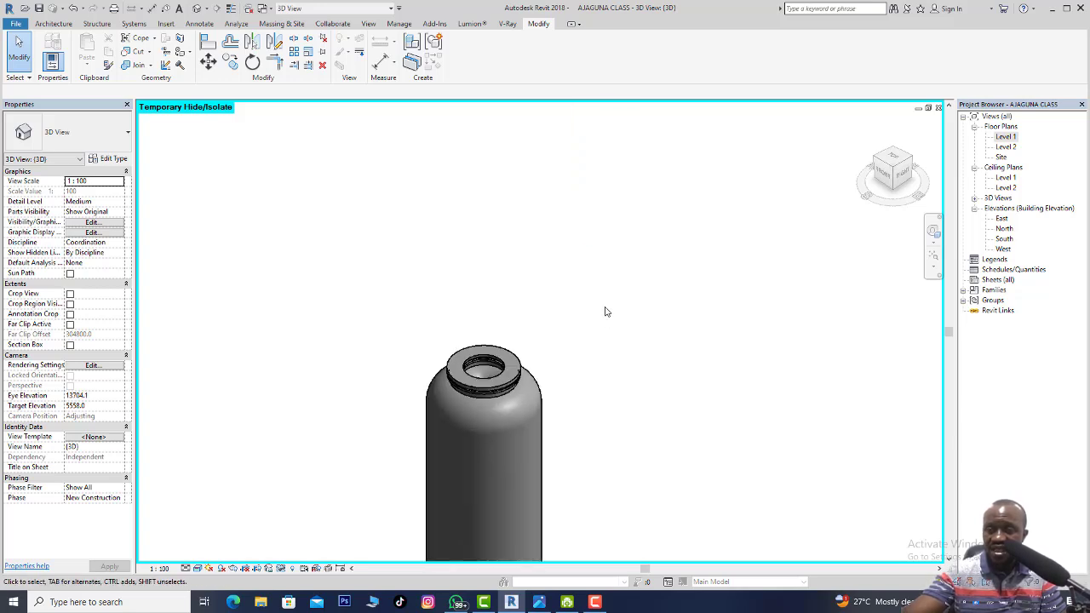
scroll(605, 313, down, 2)
scroll(611, 328, down, 1)
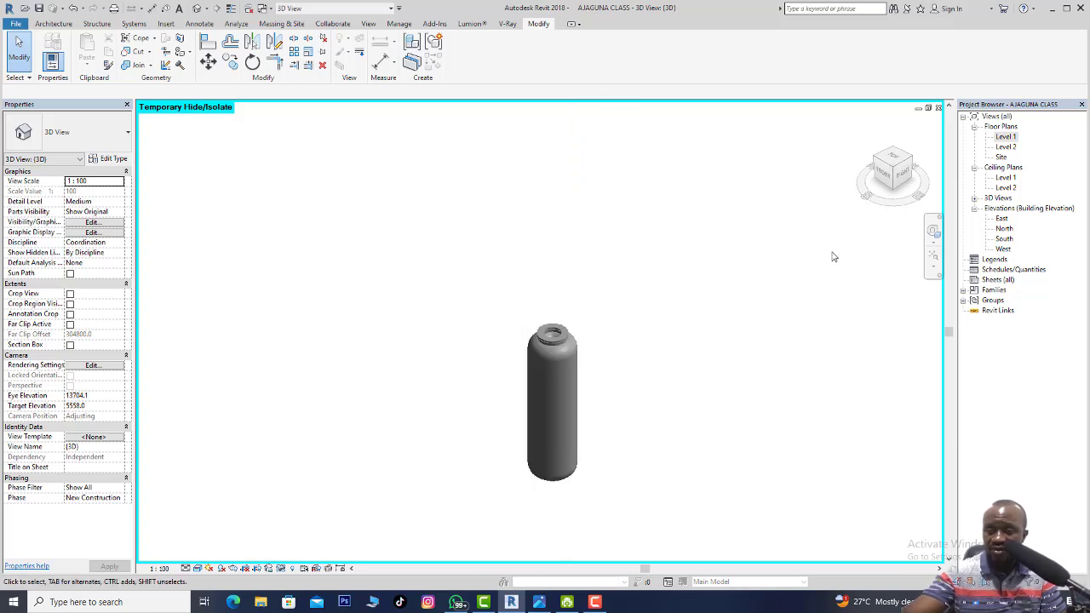
click(556, 349)
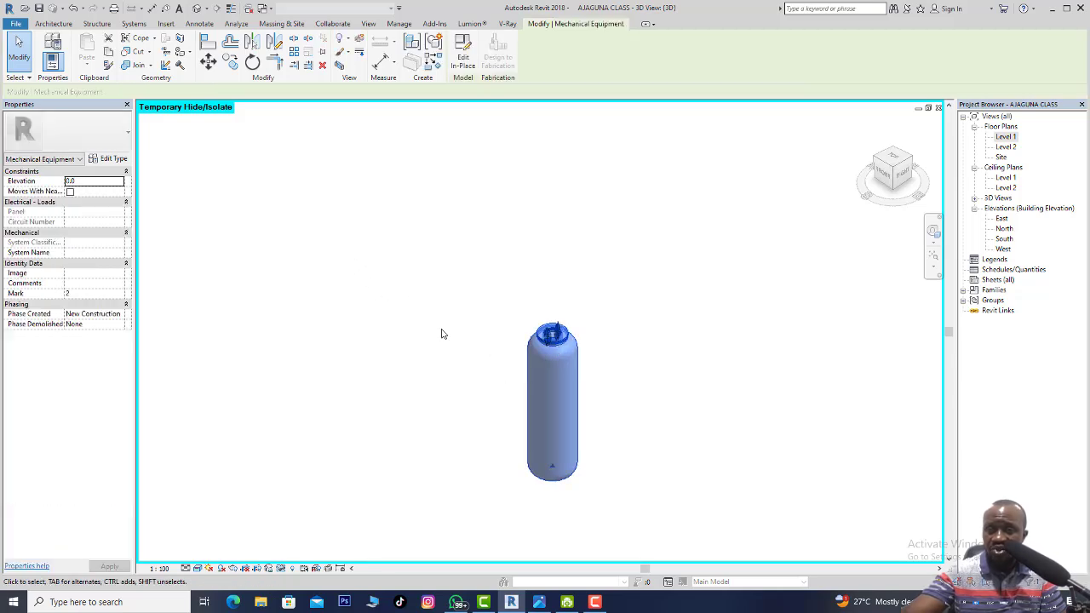
click(472, 208)
scroll(546, 358, up, 5)
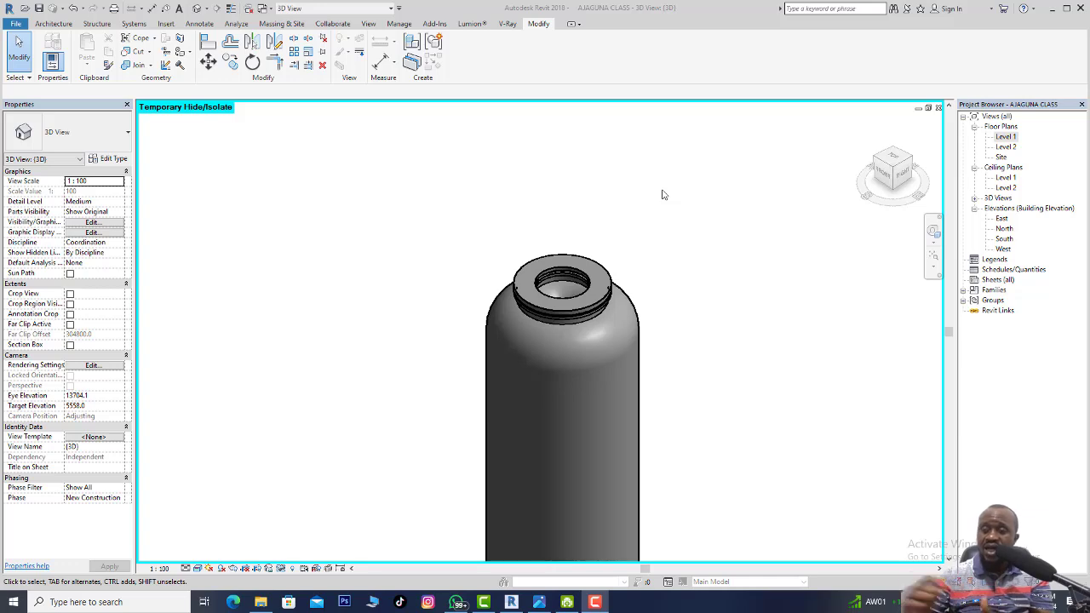
scroll(584, 283, down, 3)
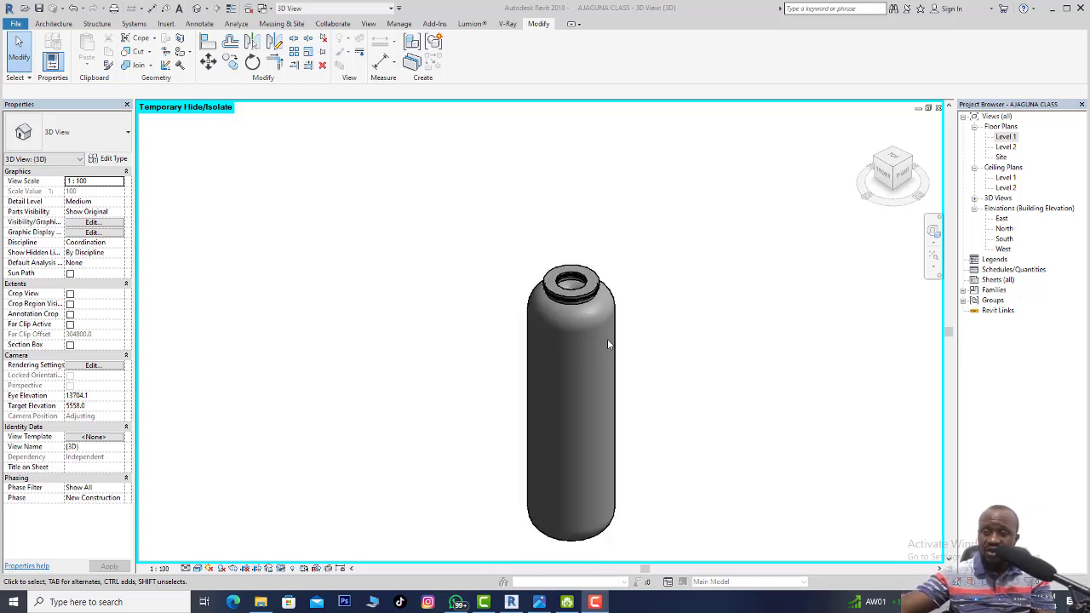
scroll(607, 339, up, 3)
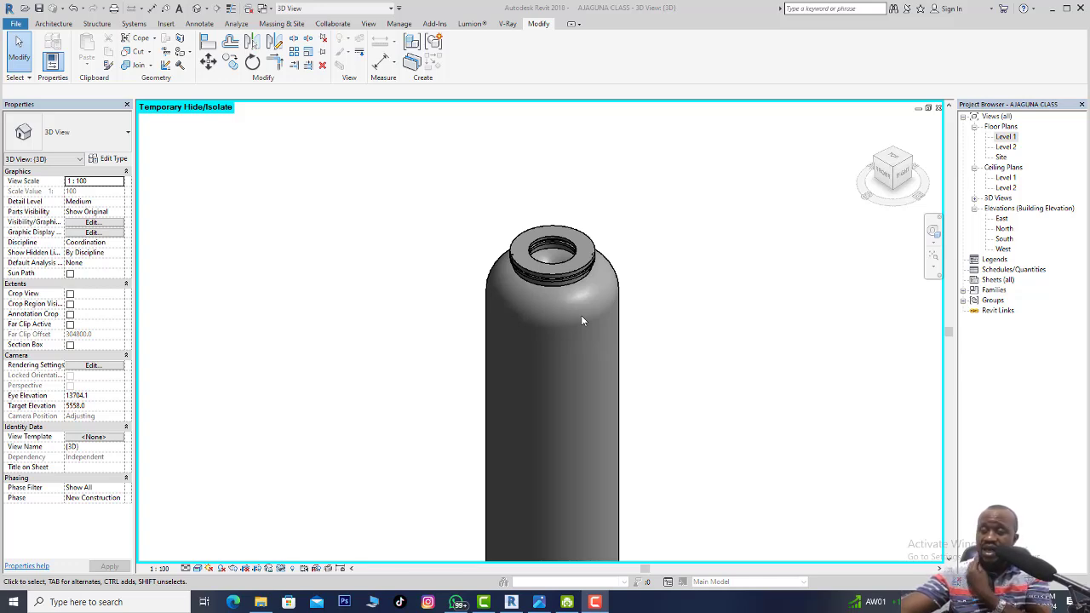
scroll(553, 298, down, 2)
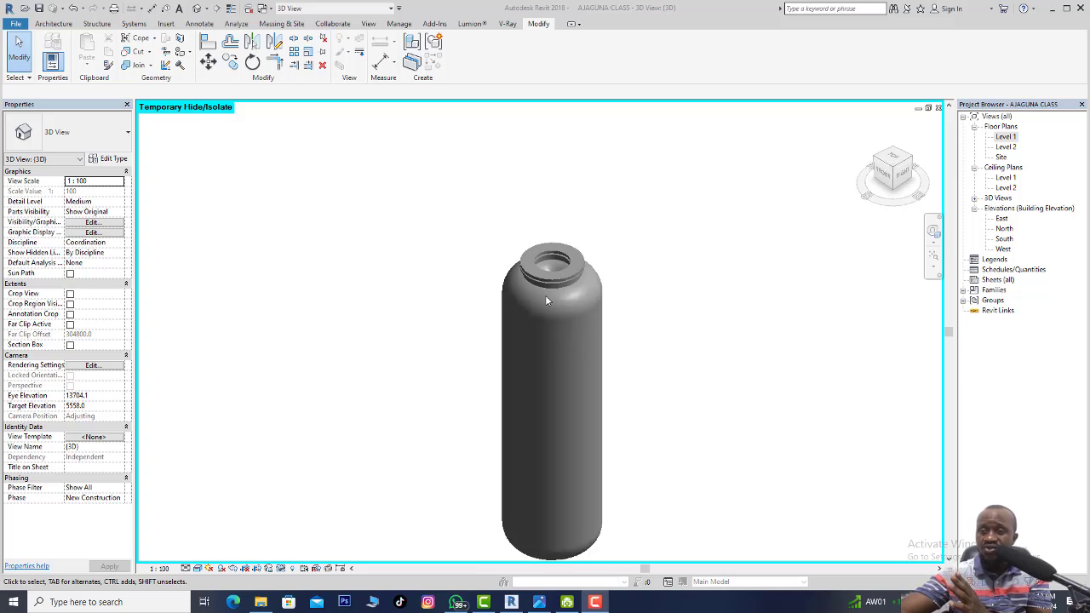